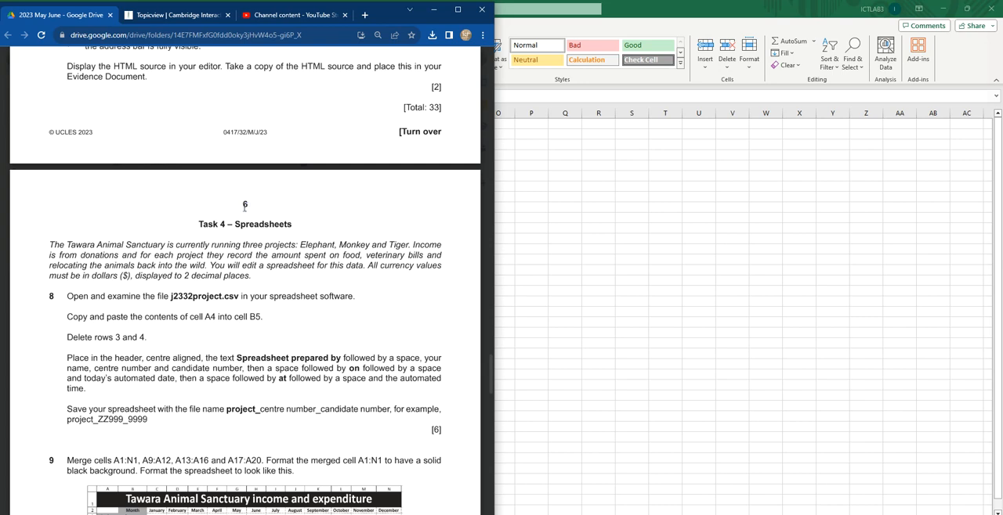
Step: Read the Task 4 introduction, including the currency format requirement, and the question 8 instruction to examine j2332project.csv
scroll(224, 240, down, 1)
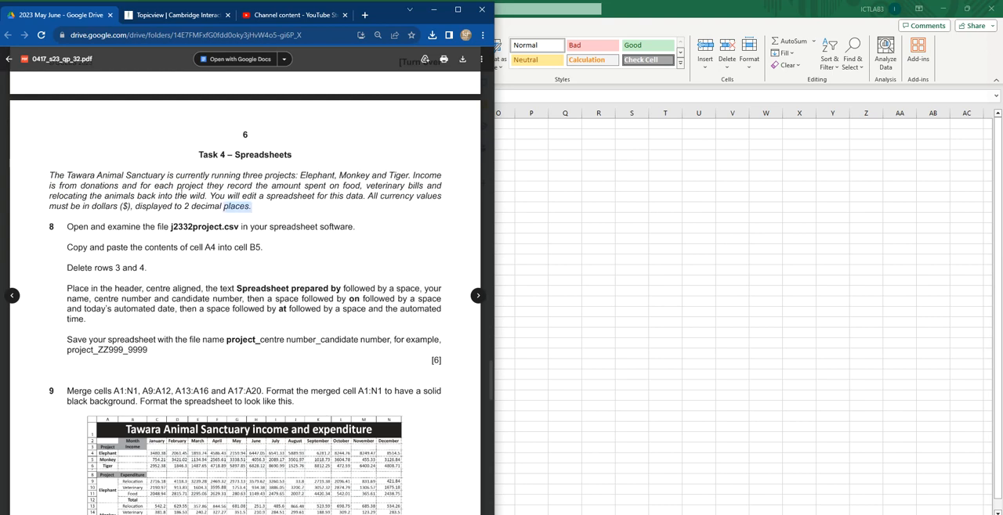
triple_click(239, 217)
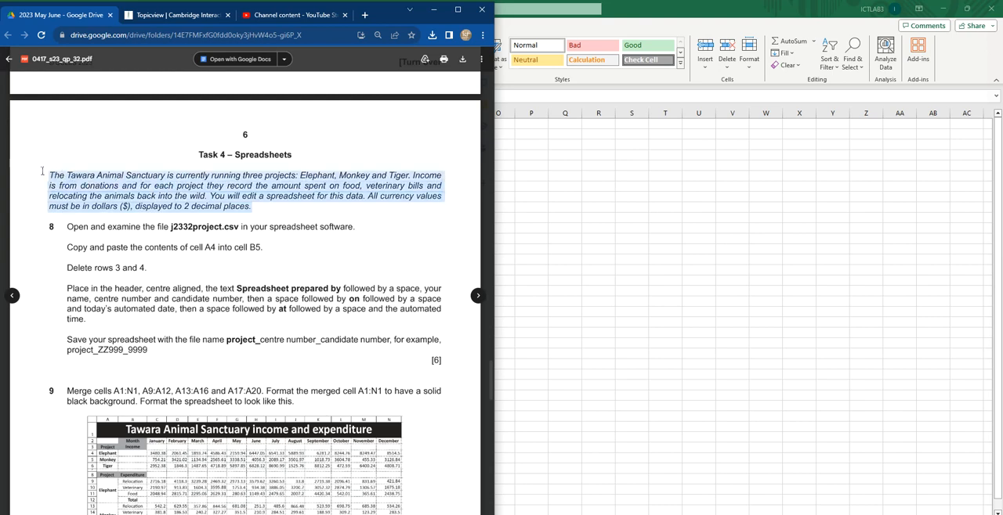
click(377, 199)
drag(366, 196, 225, 211)
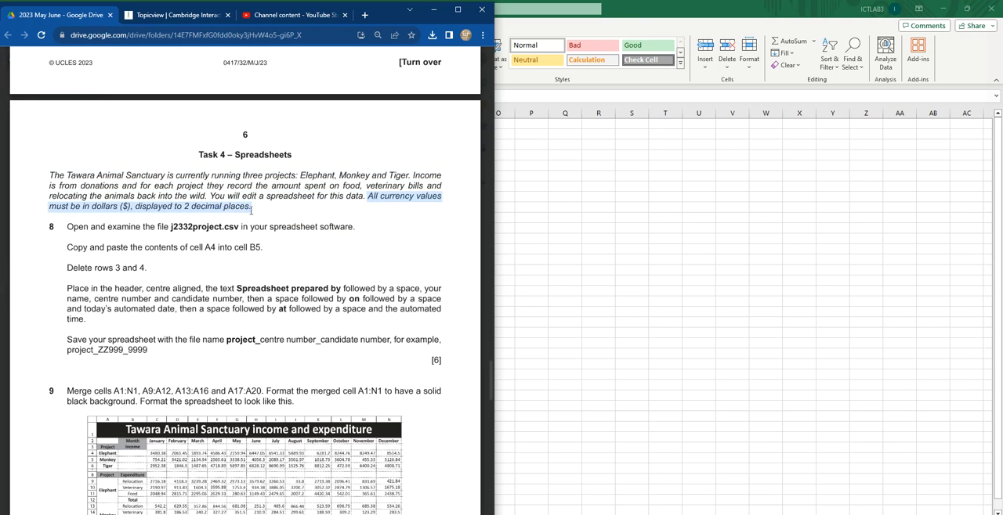
drag(69, 228, 357, 225)
Step: Switch to the j2332project.csv spreadsheet in Excel and autofit the width of all columns to their contents
click(656, 171)
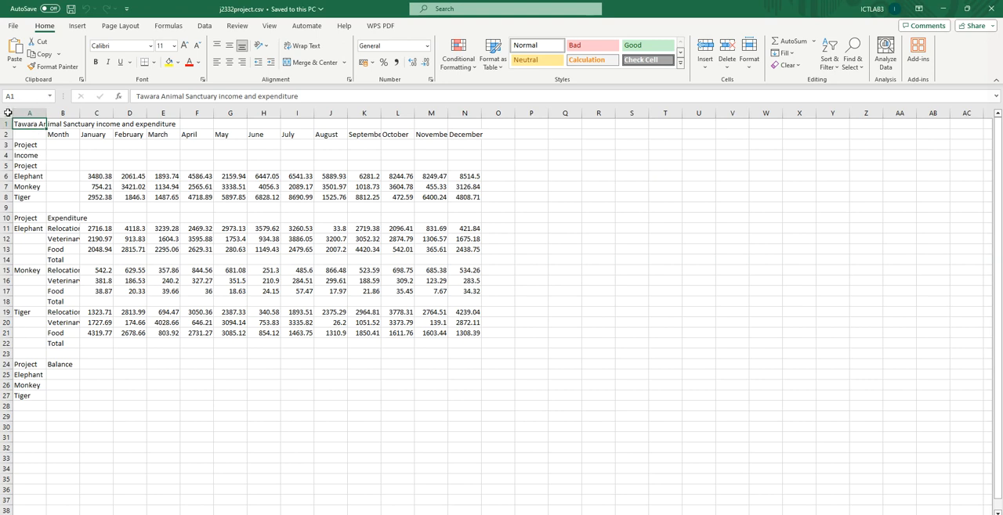
click(363, 408)
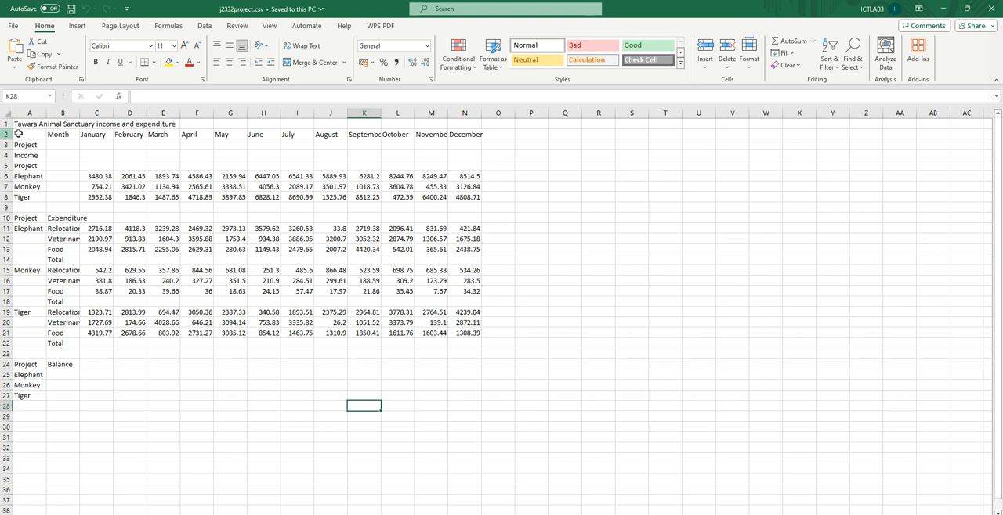
click(8, 110)
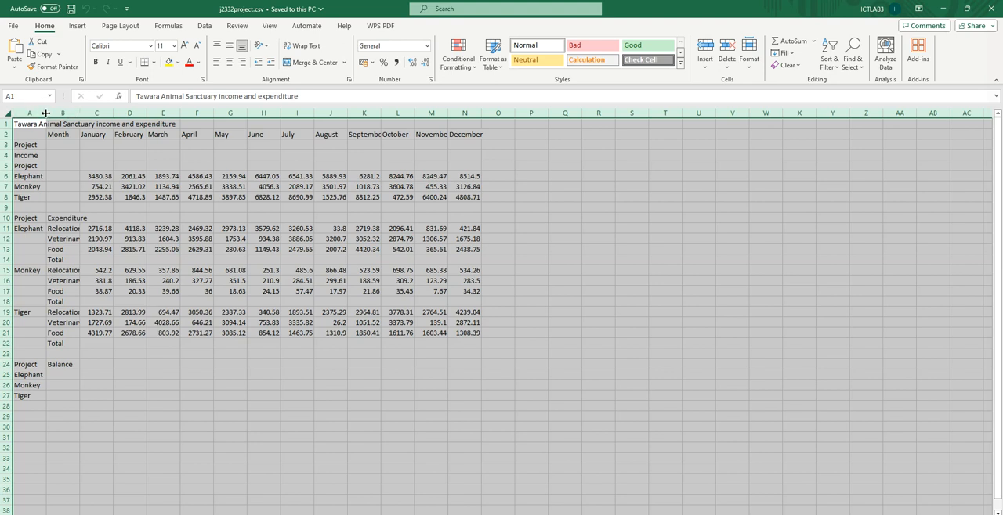
double_click(45, 113)
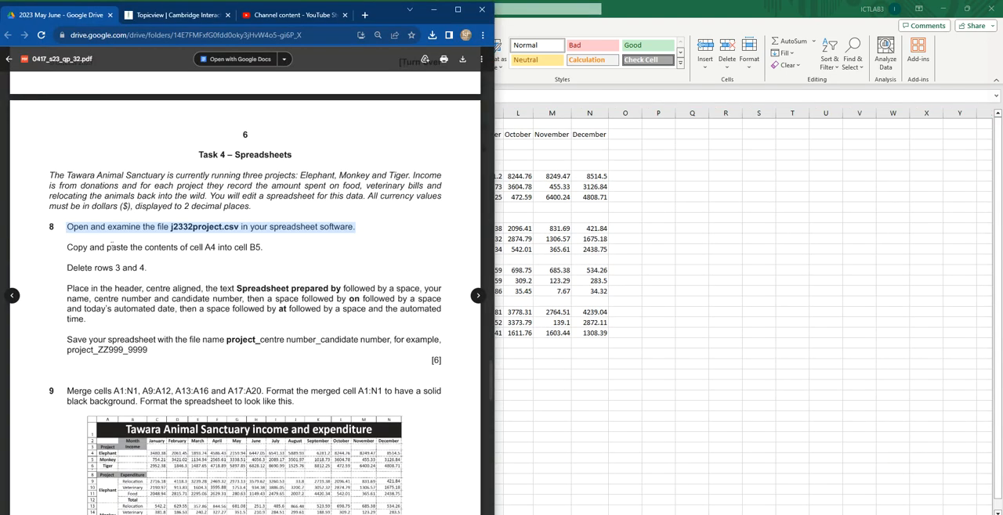
Step: Following the question 8 instruction, move the contents of cell A4 into cell B5
drag(68, 248, 266, 246)
click(555, 298)
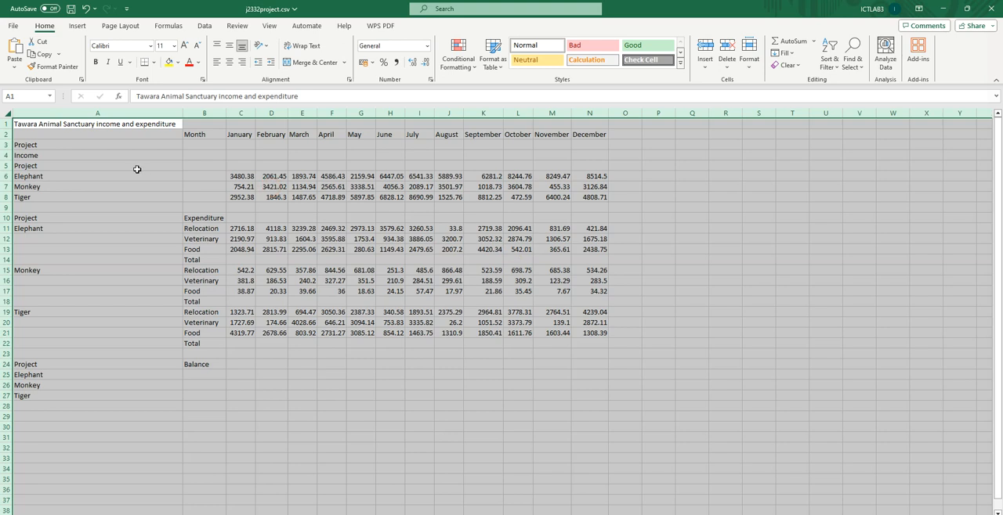
click(77, 154)
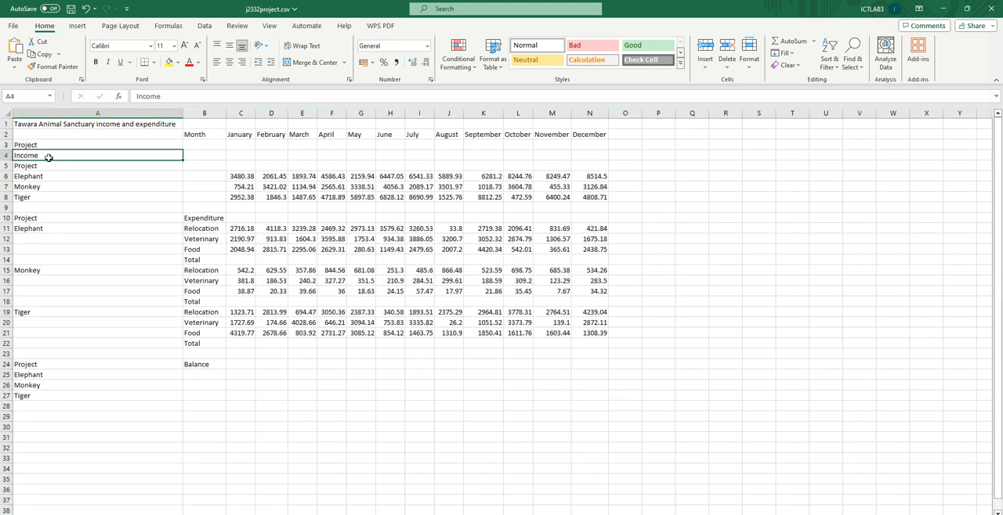
key(ctrl+x)
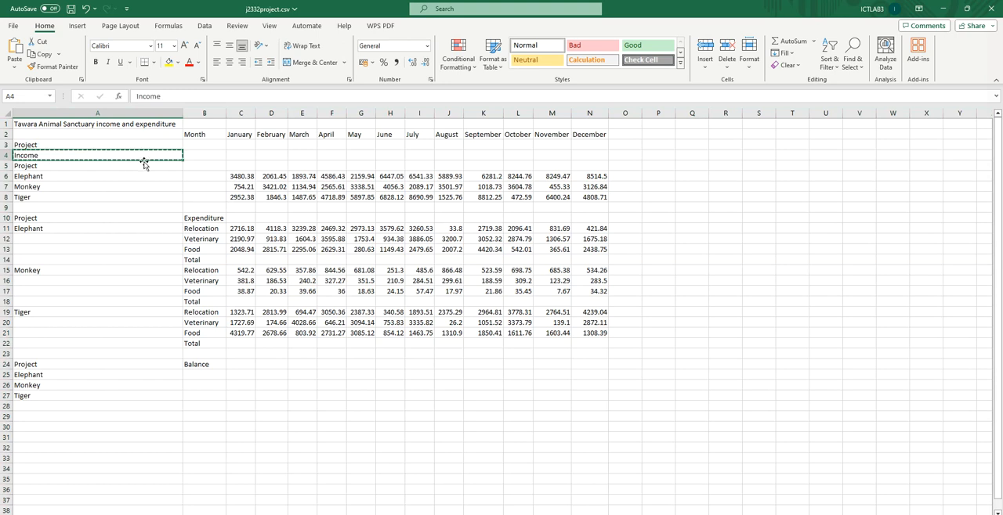
click(197, 168)
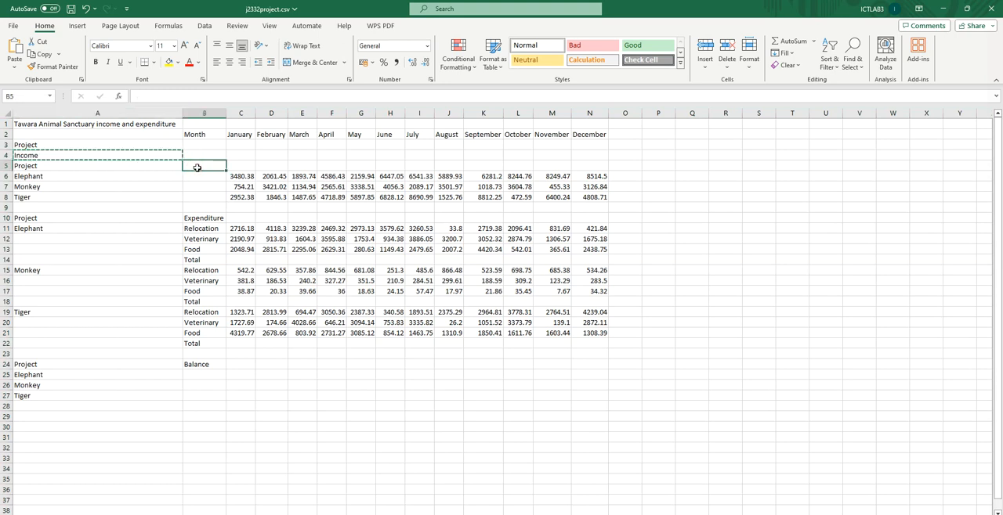
key(ctrl+v)
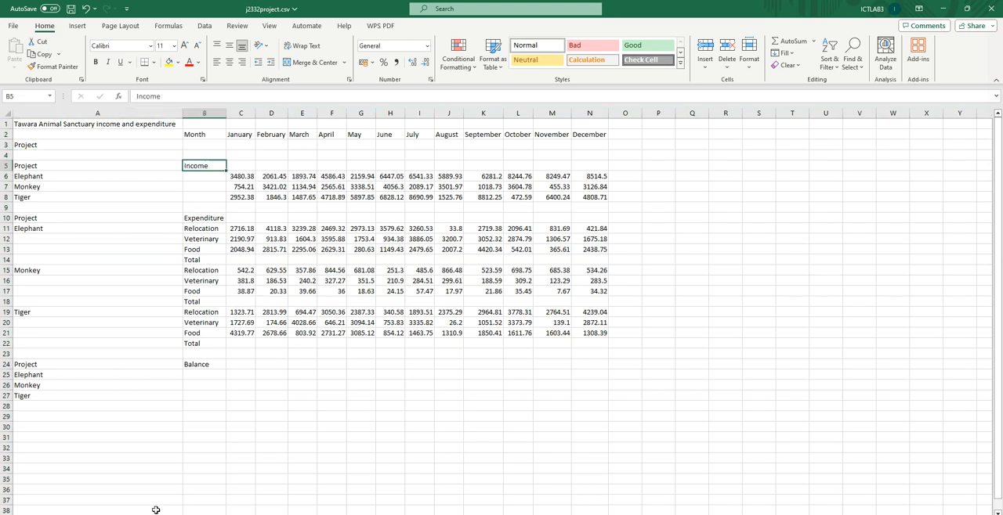
Step: Check the next question 8 instruction and delete rows 3 and 4 from the sheet
key(alt+Tab)
drag(67, 268, 147, 269)
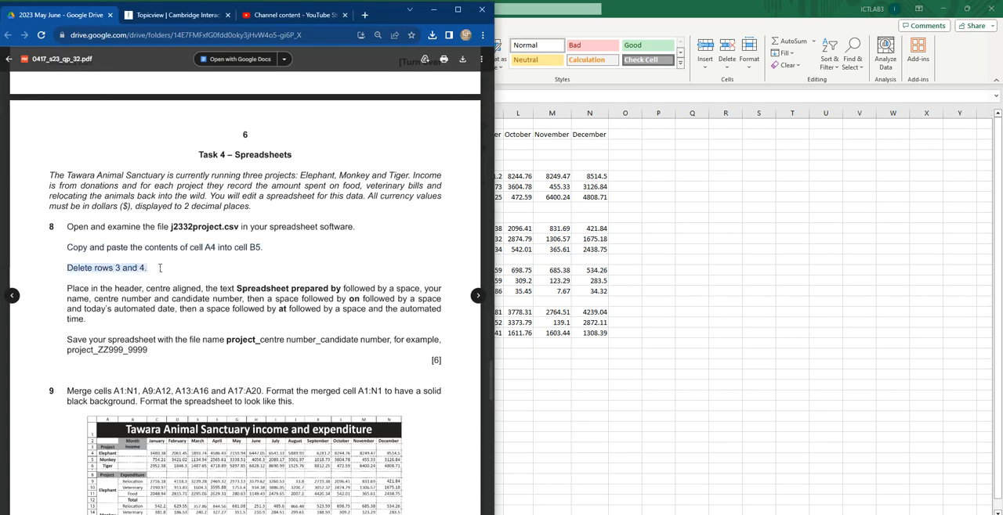
key(alt+Tab)
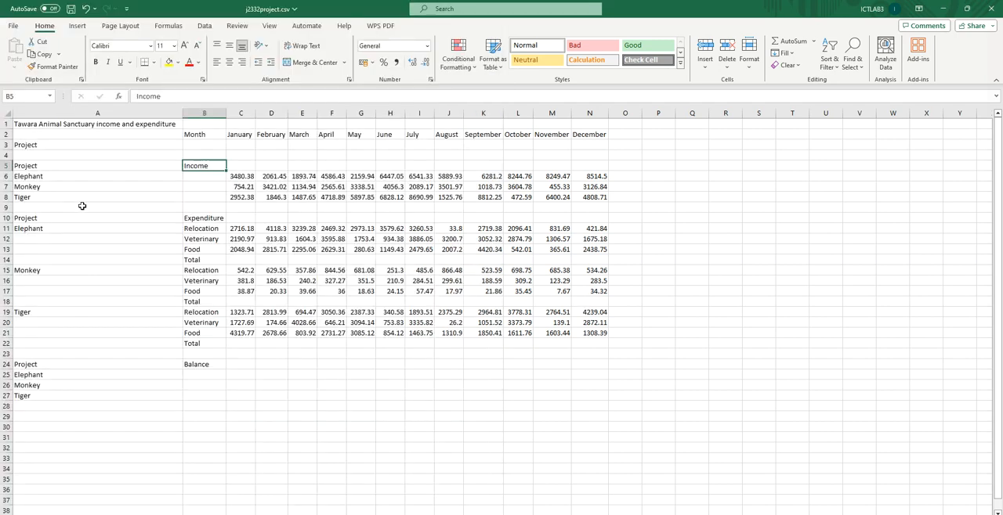
click(4, 145)
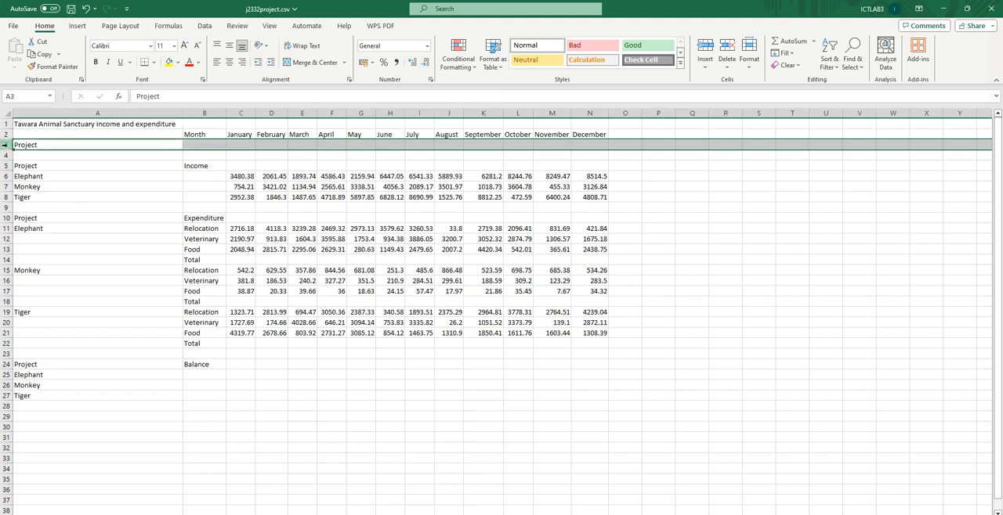
drag(5, 145, 5, 154)
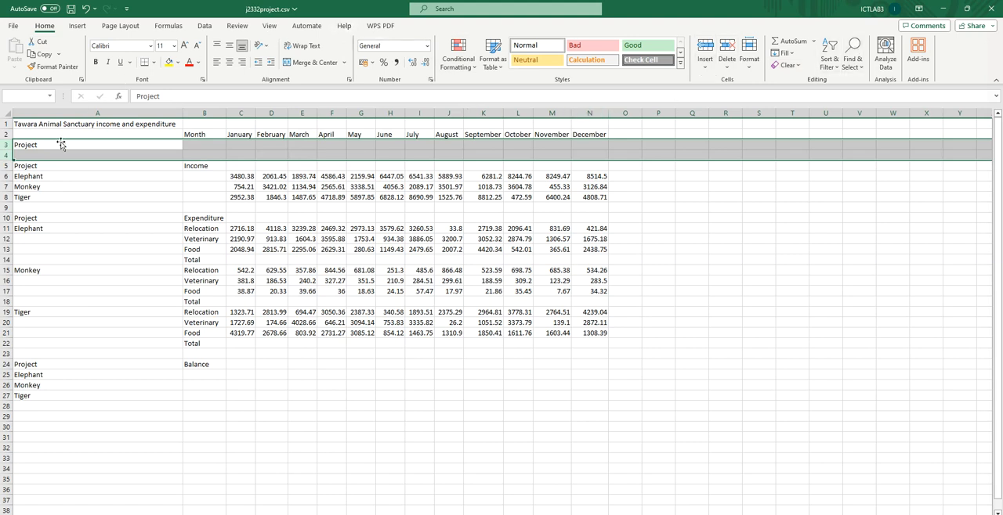
click(726, 50)
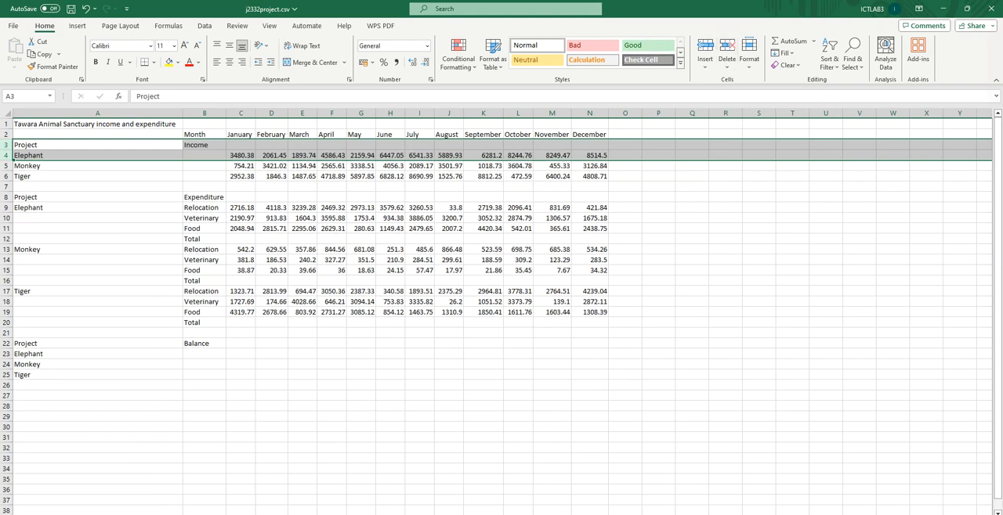
Step: Read the header instruction, then insert a page header with the centred text "Spreadsheet prepared by"
key(alt+Tab)
drag(67, 287, 342, 289)
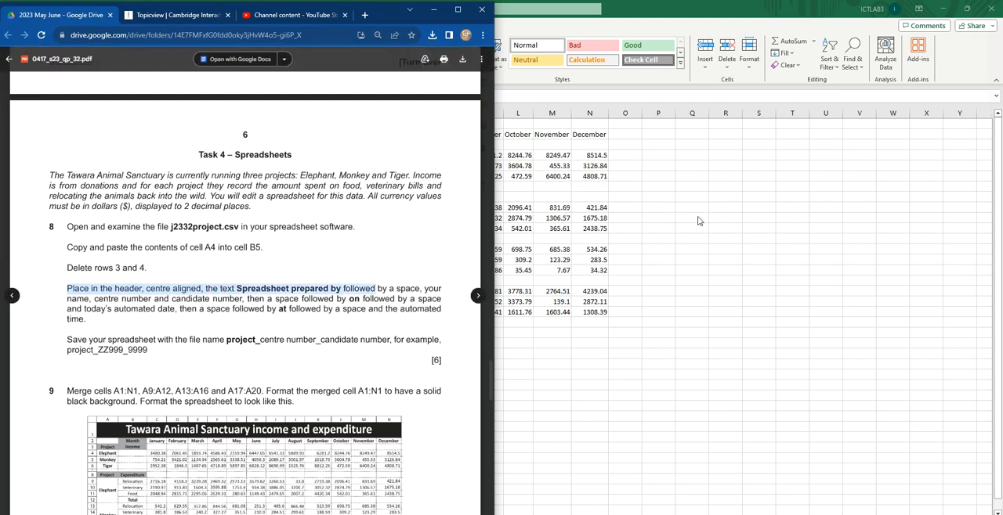
click(697, 218)
click(76, 26)
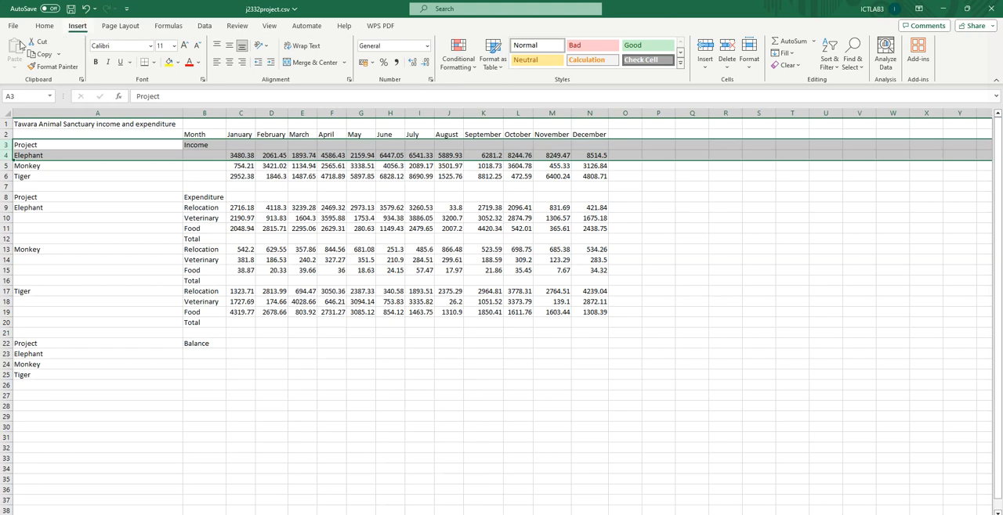
click(696, 64)
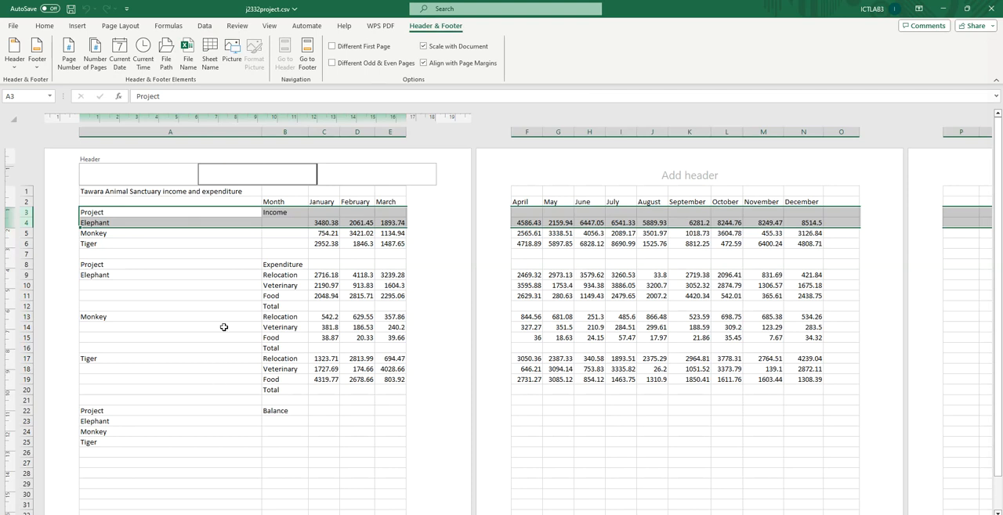
text(Spreadsheet prepared by)
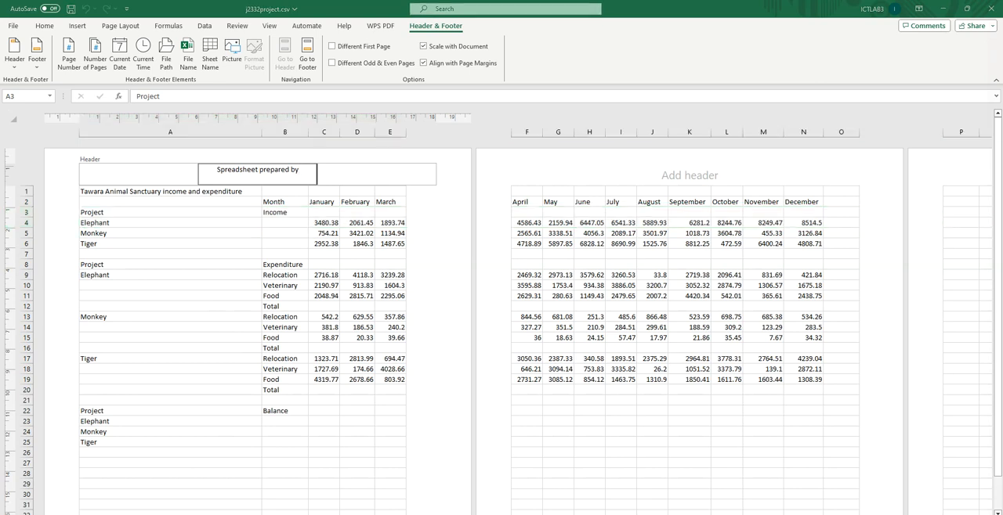
Step: Check the required header wording and add a space, the preparer's name, centre number and candidate number to the centred header
key(alt+Tab)
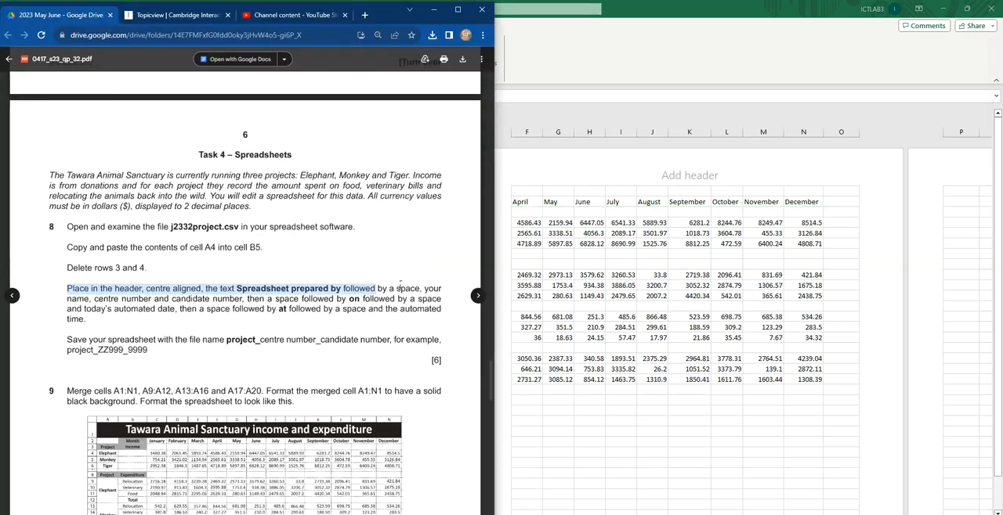
drag(420, 288, 342, 288)
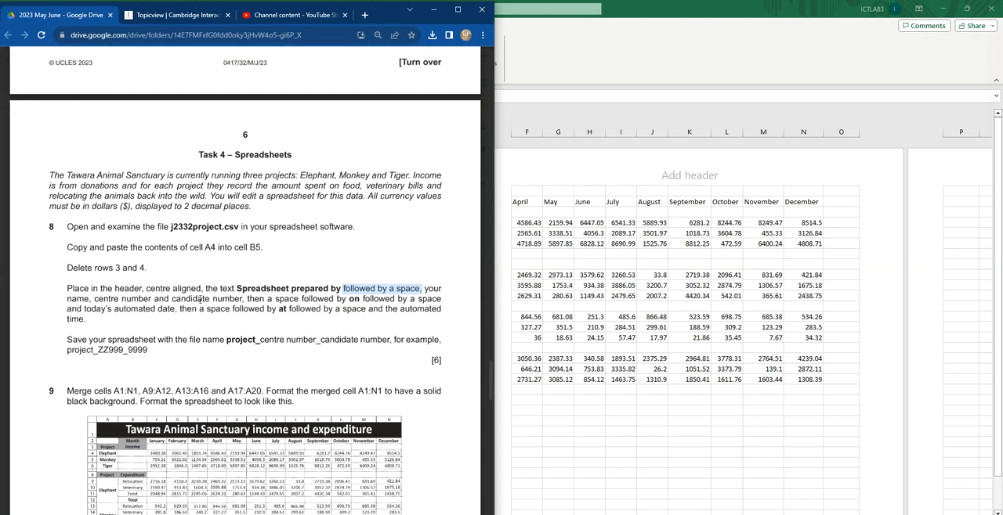
drag(249, 299, 299, 300)
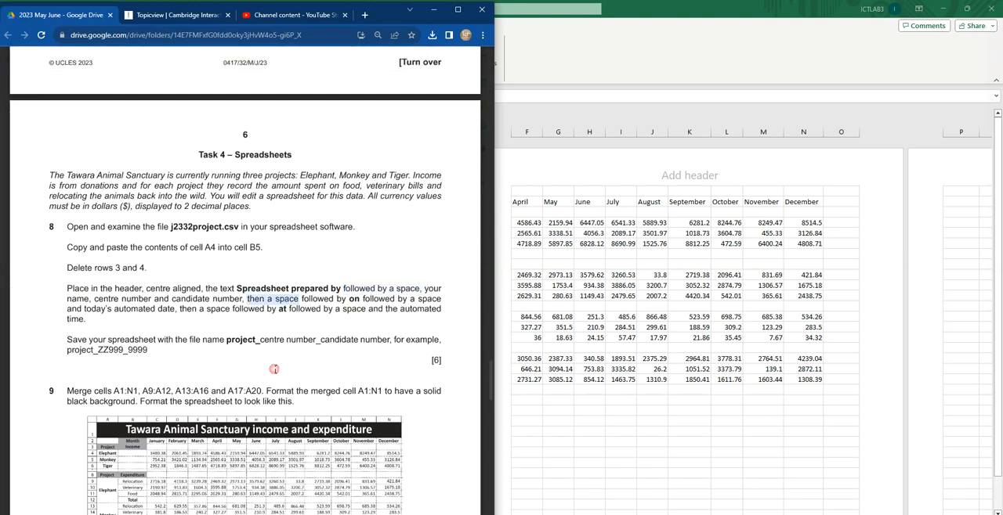
click(347, 513)
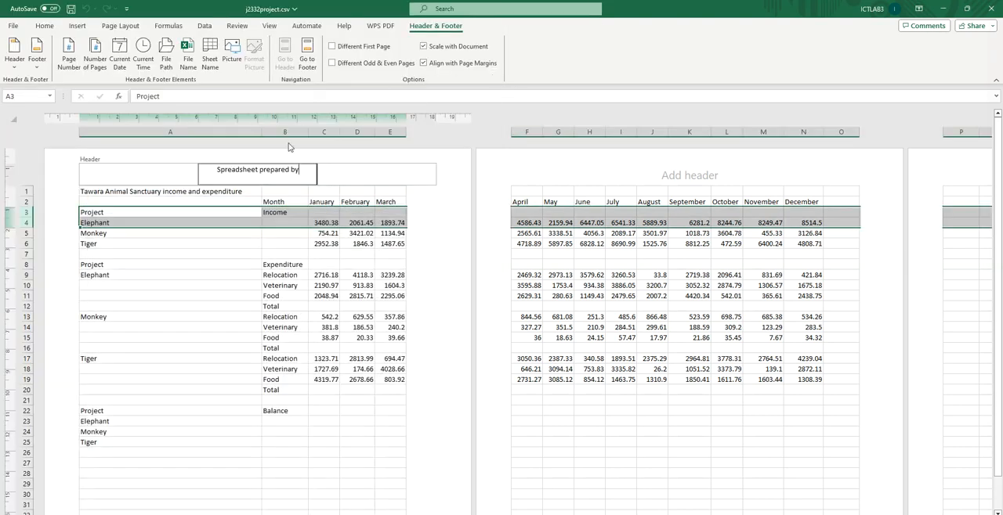
text(Edubbey xxx, 1234)
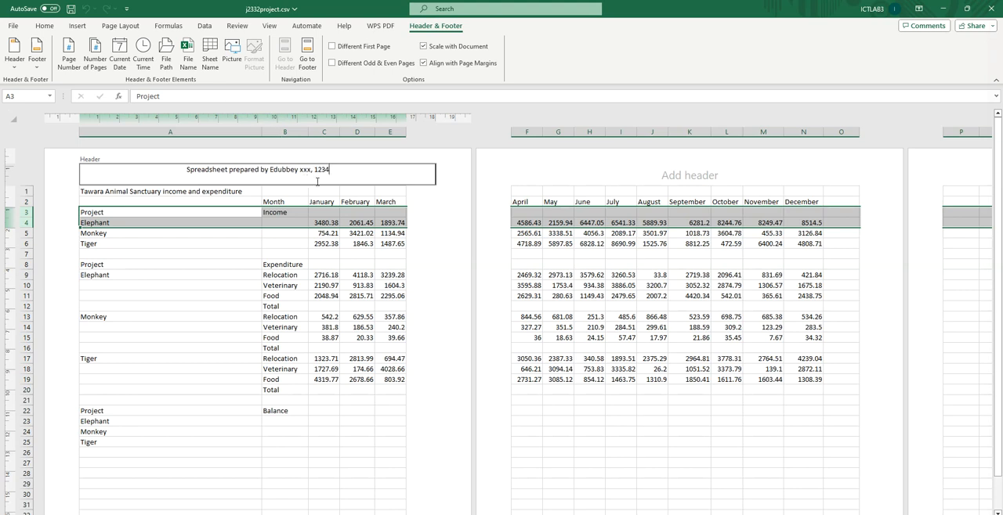
click(300, 170)
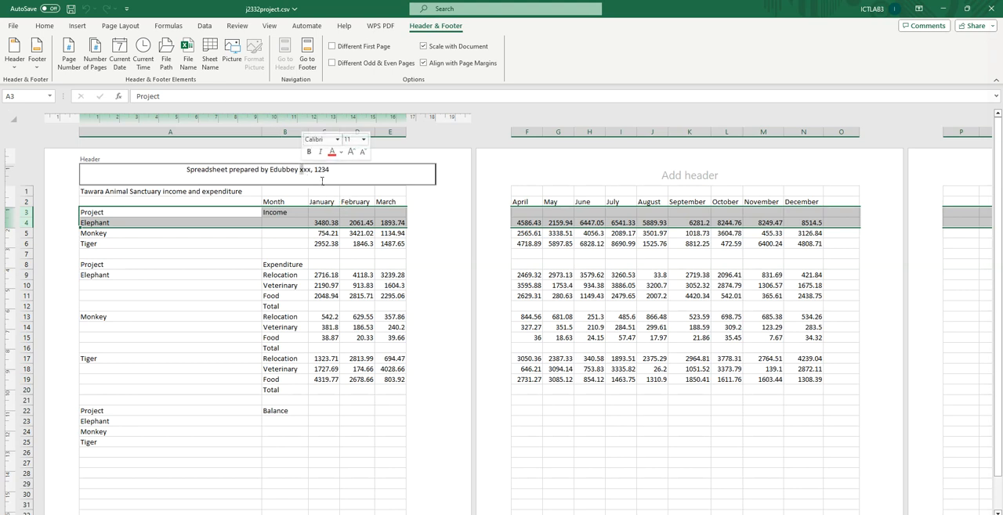
click(337, 169)
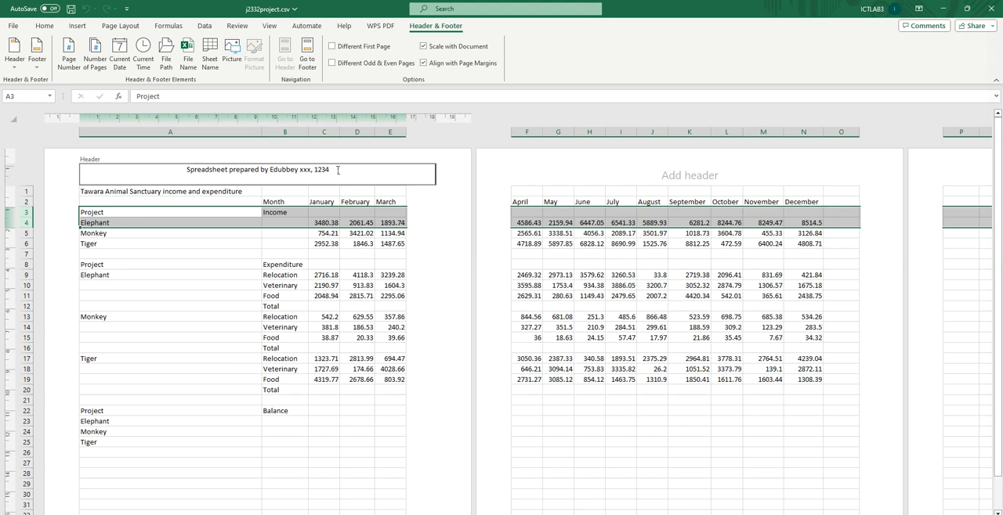
Step: Append "on" and the automated current date to the centred header, as the question paper requires
key(alt+Tab)
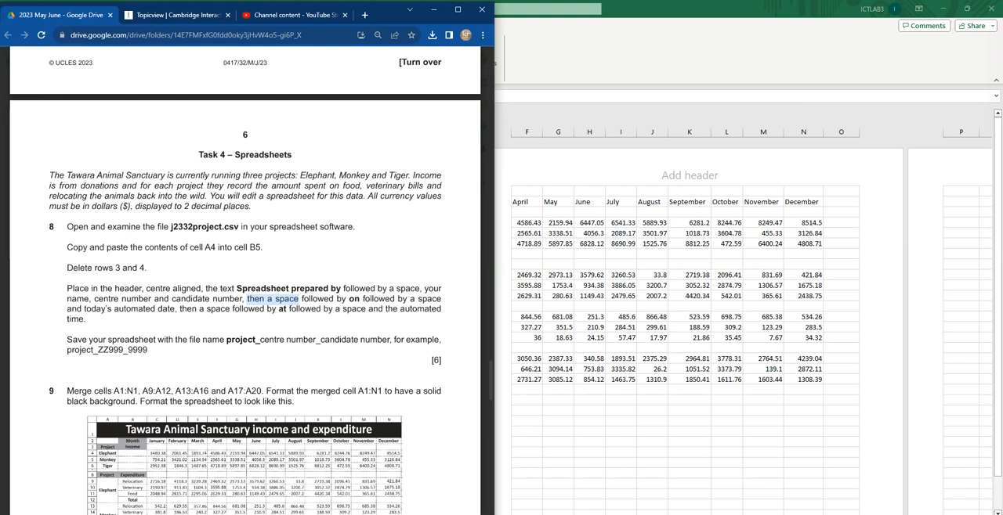
key(alt+Tab)
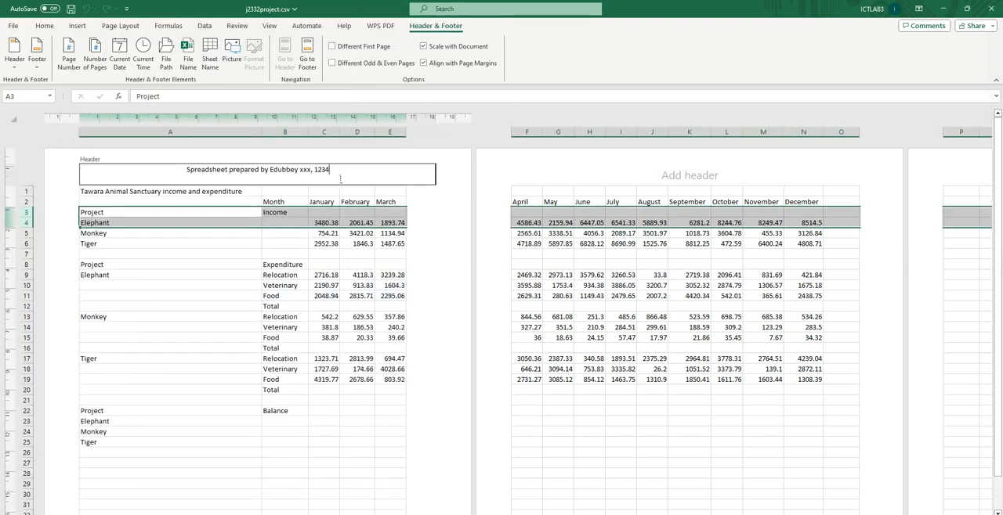
text(on)
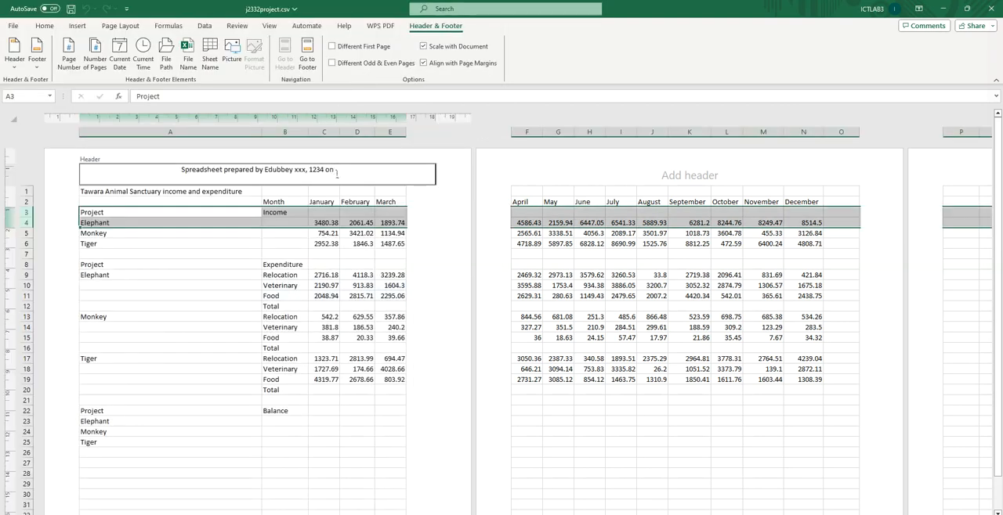
key(alt+Tab)
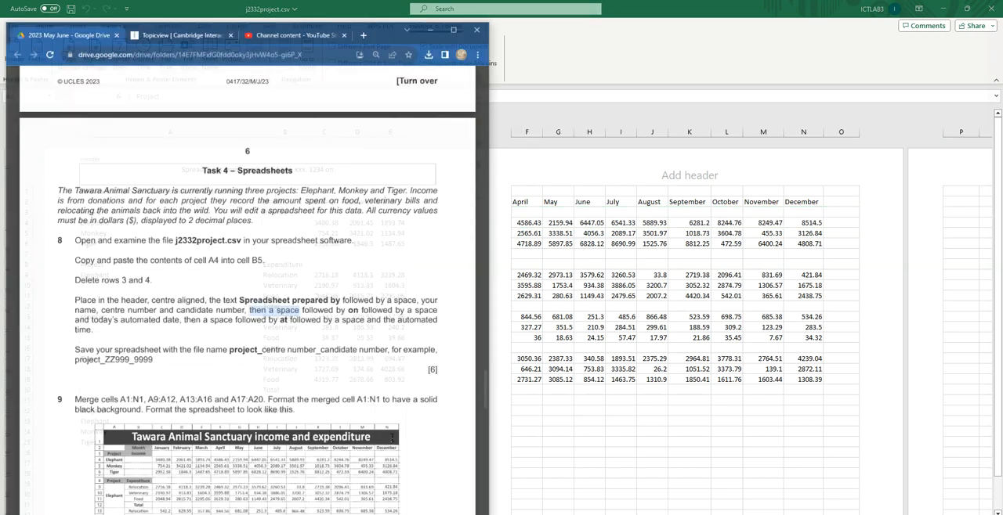
drag(85, 309, 178, 309)
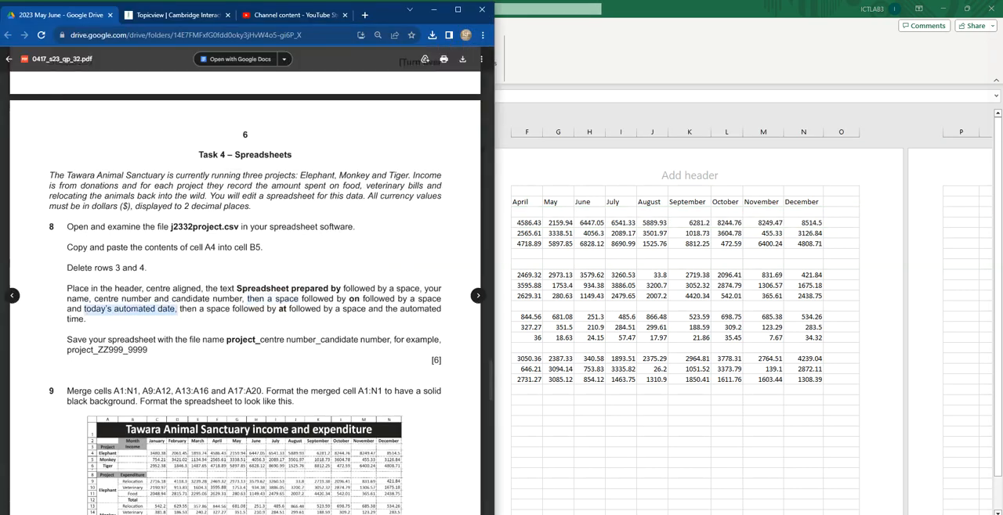
key(alt+Tab)
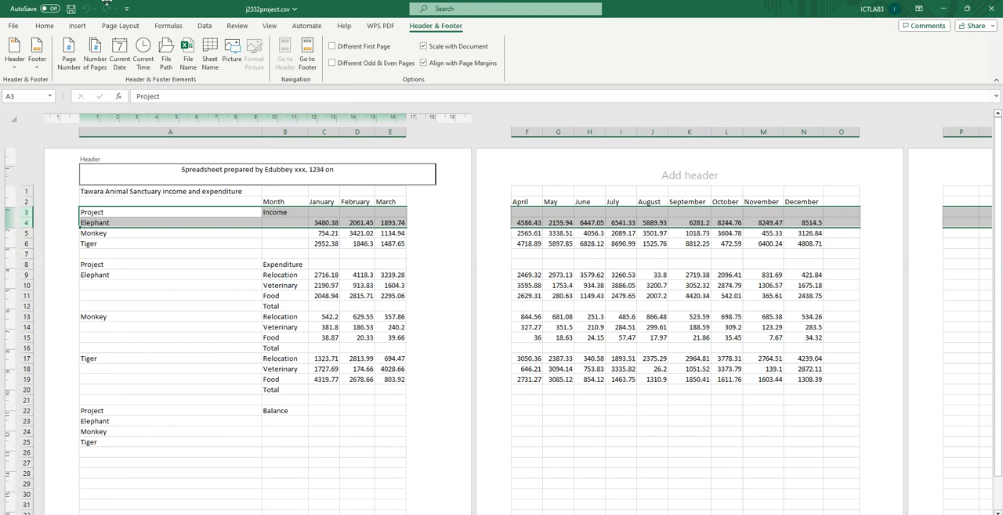
click(120, 60)
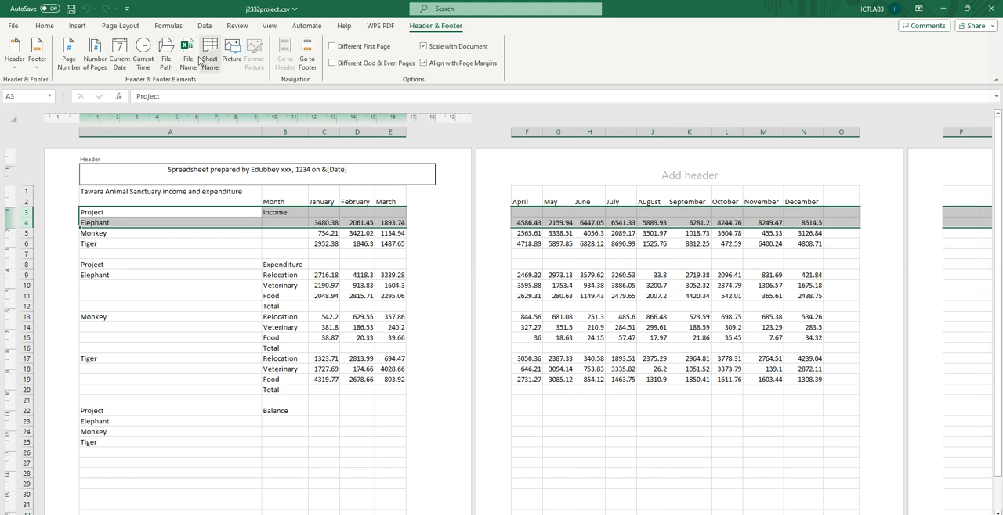
Step: Complete the centred header with "at" followed by the automated current time, and return the sheet to Normal view
click(144, 59)
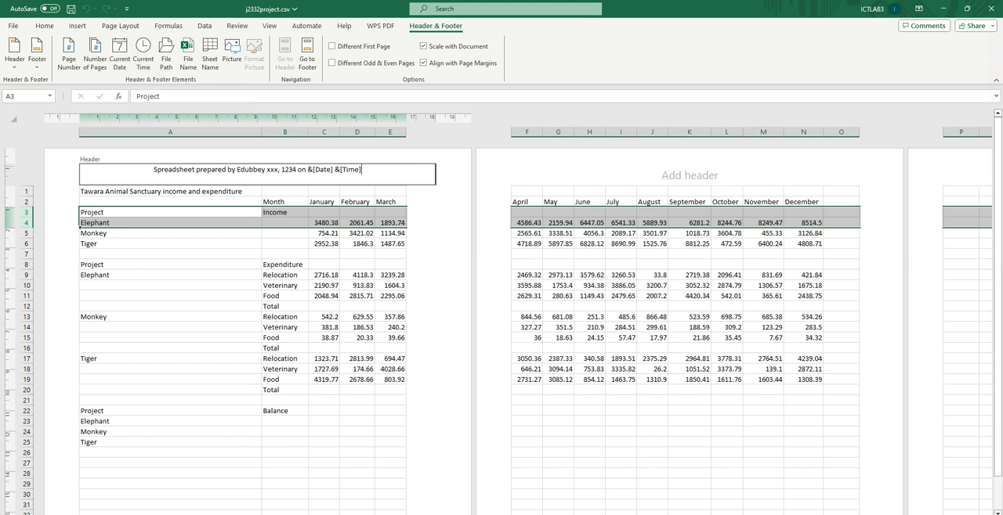
key(alt+Tab)
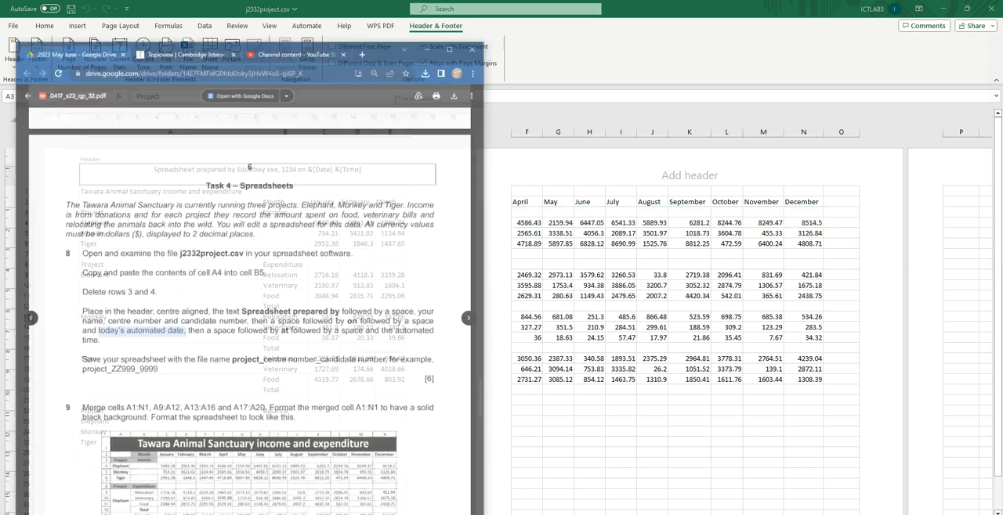
click(278, 308)
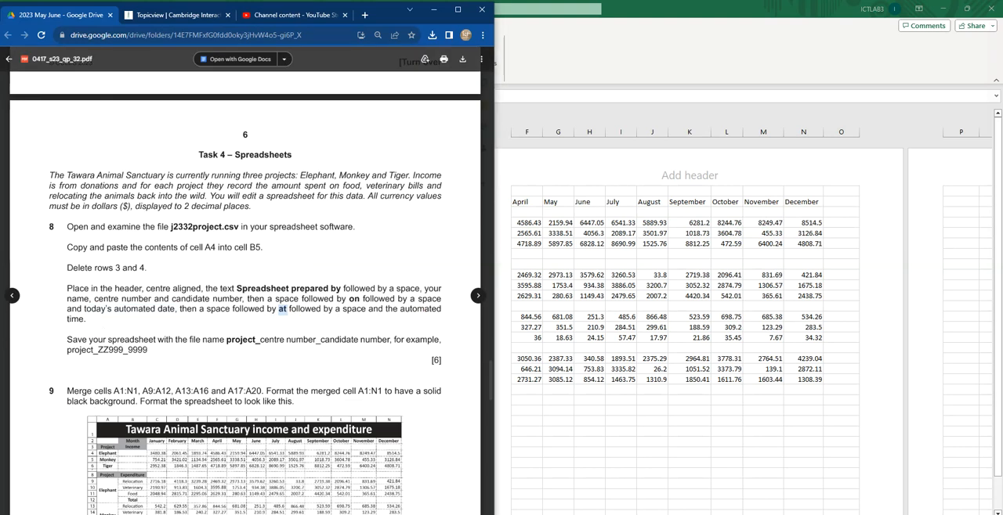
key(alt+Tab)
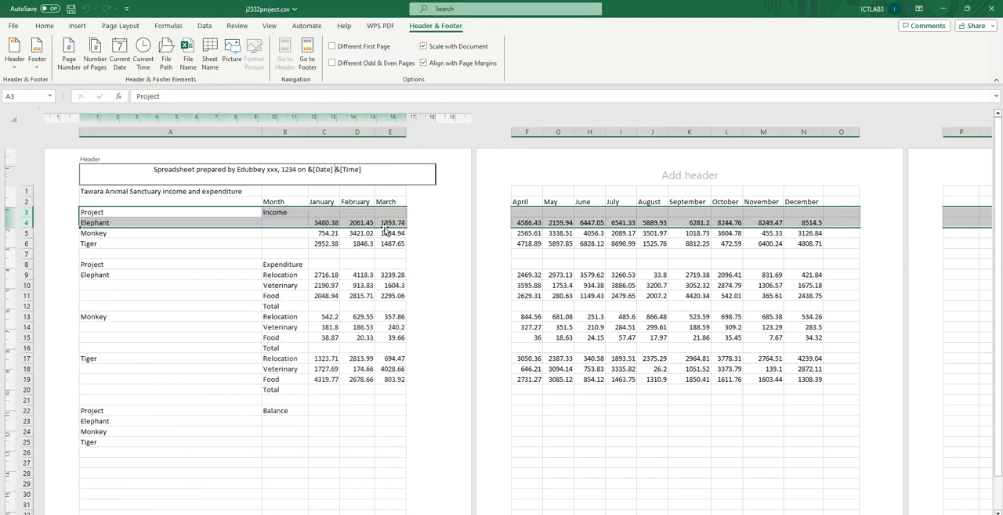
text(at)
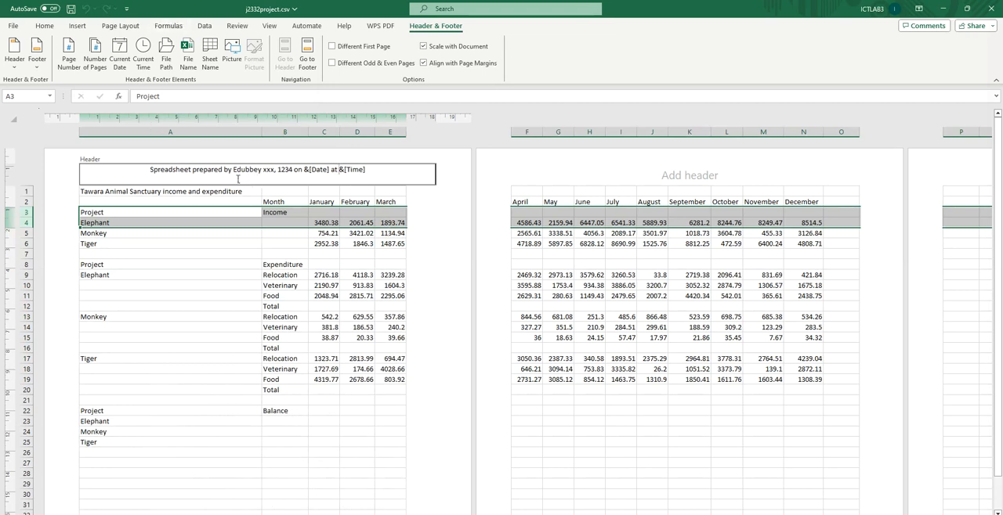
click(341, 259)
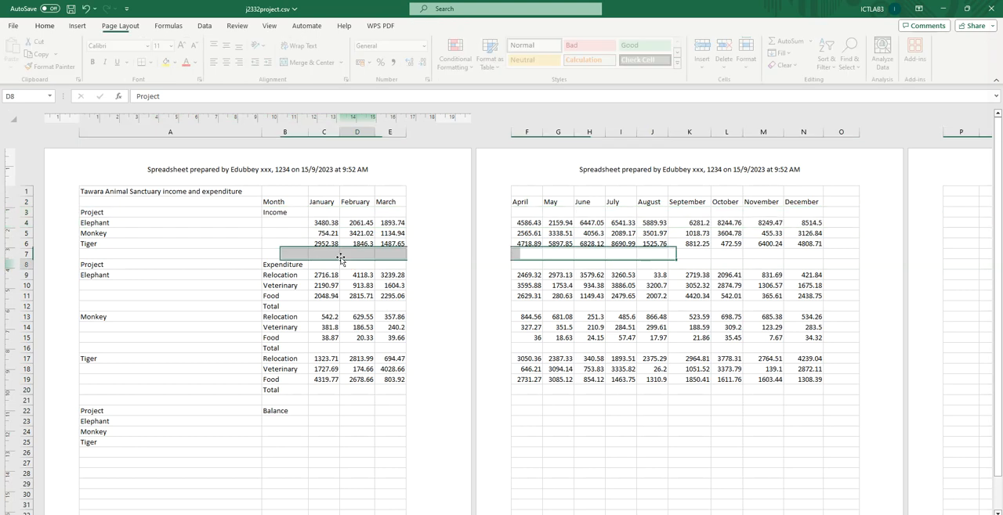
click(269, 26)
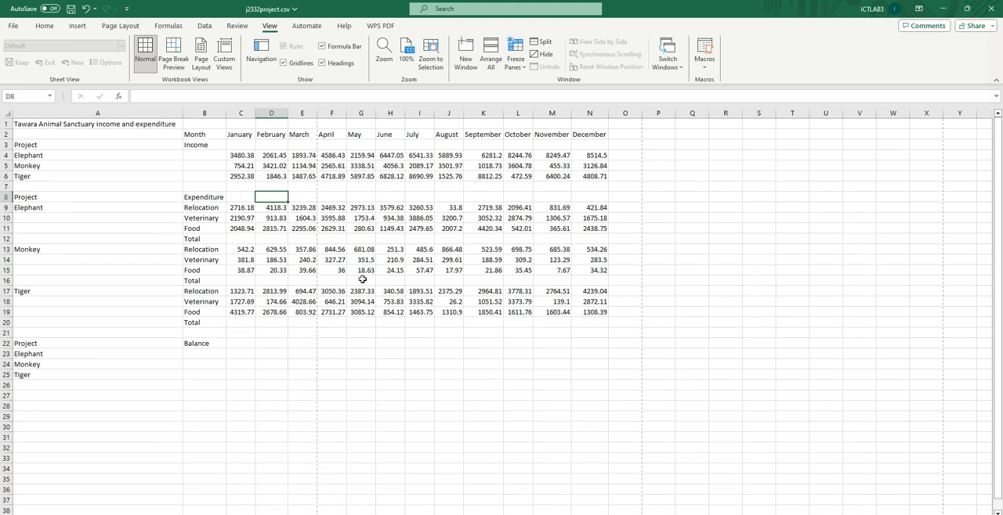
Step: Check the file name required by question 8 and save the spreadsheet as project_xxxx in Excel Workbook (*.xlsx) format
key(alt+Tab)
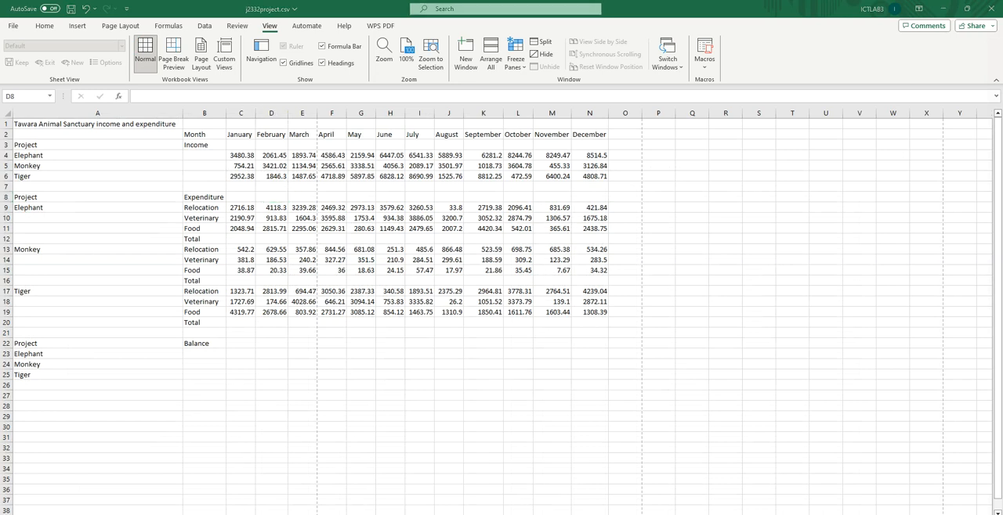
scroll(190, 298, down, 3)
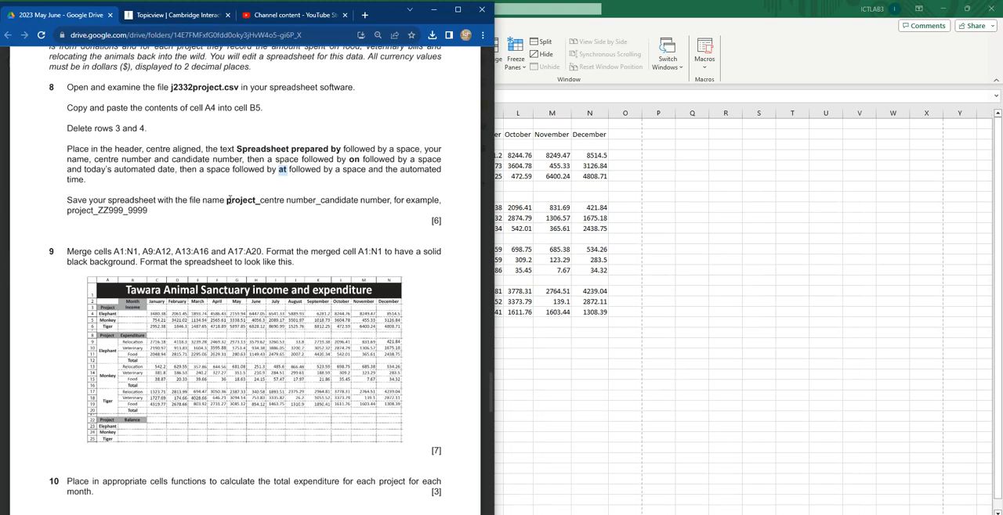
double_click(256, 201)
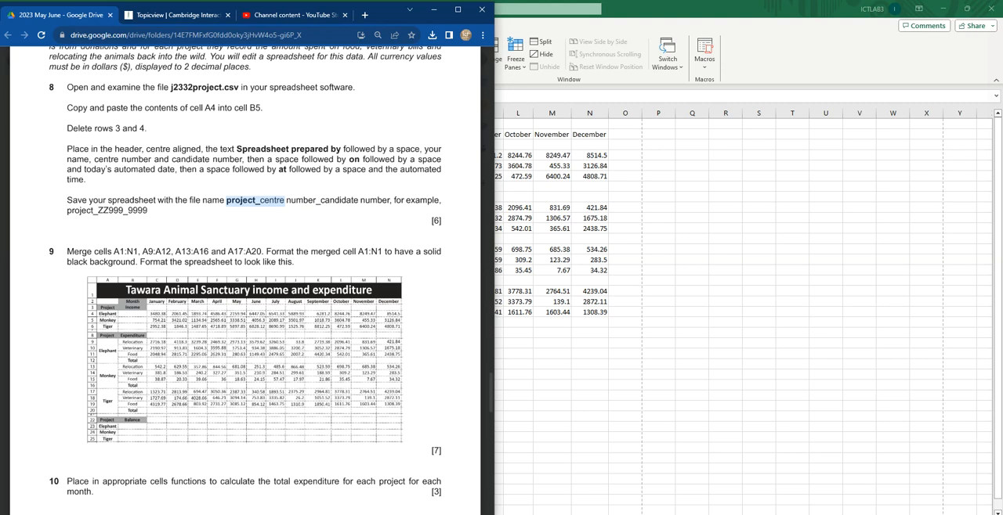
key(alt+Tab)
click(12, 24)
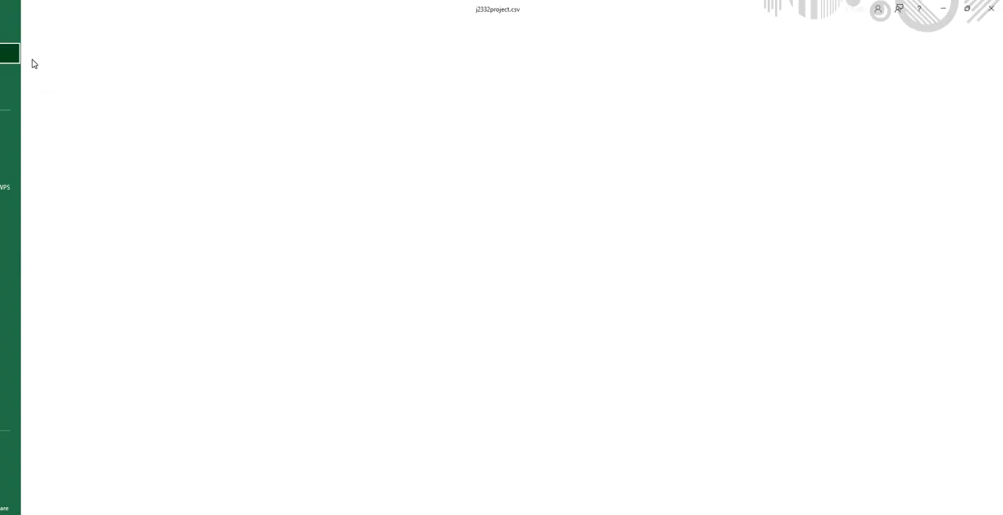
click(34, 166)
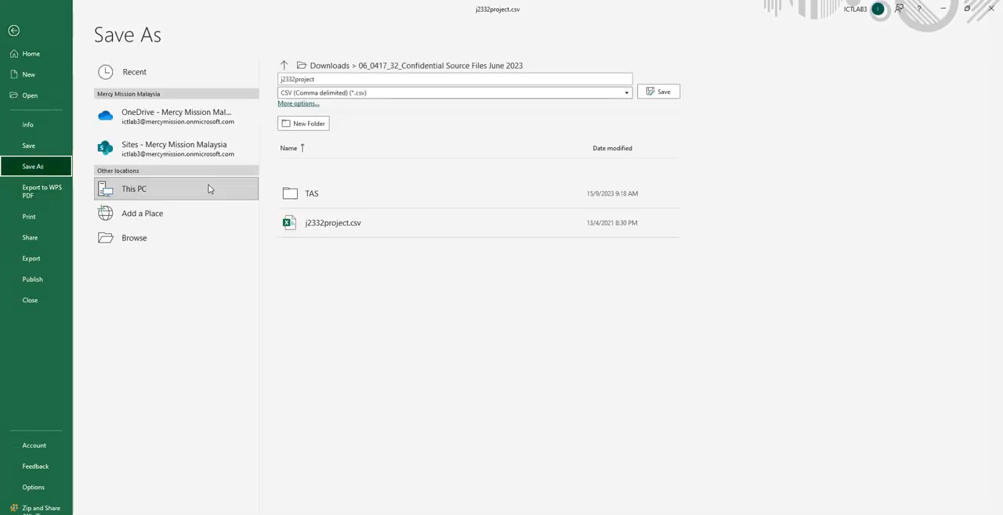
click(136, 243)
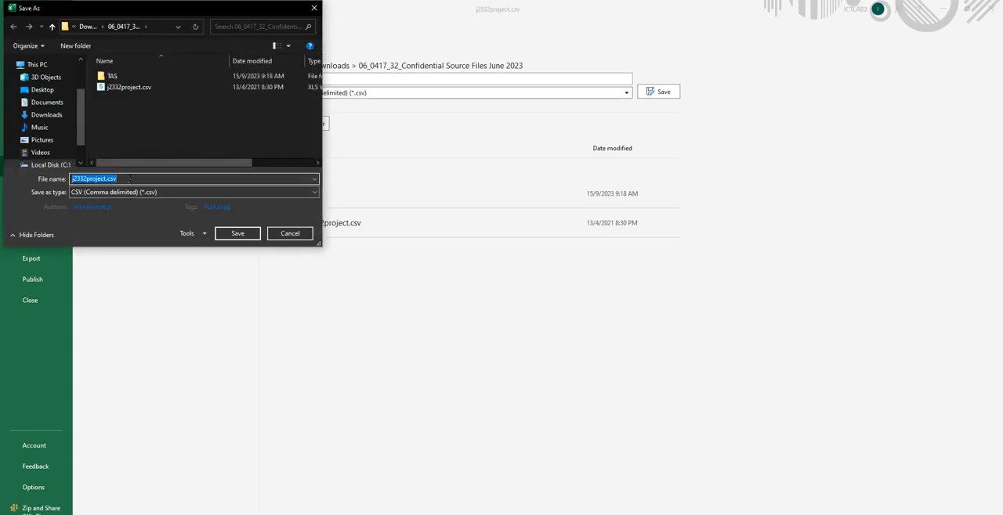
text(project_xxxx)
click(133, 191)
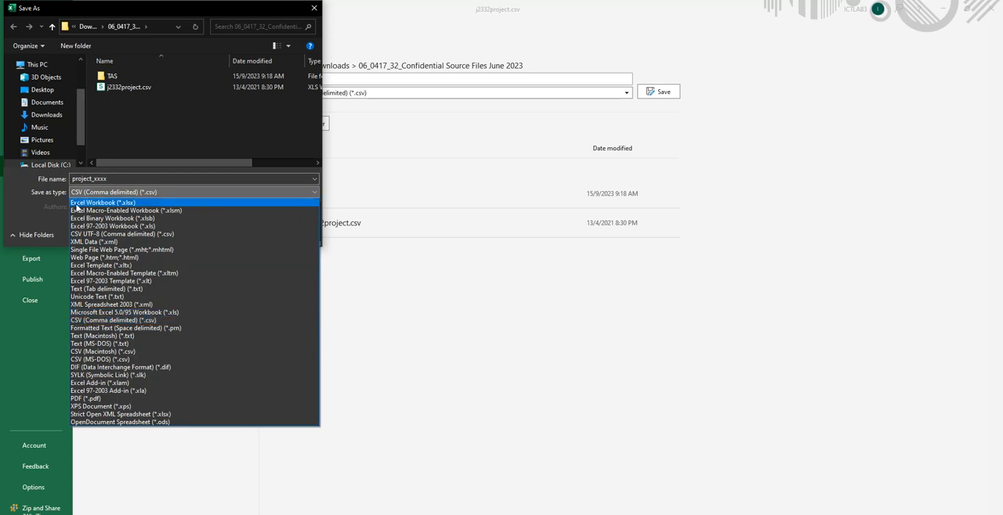
click(94, 203)
click(239, 248)
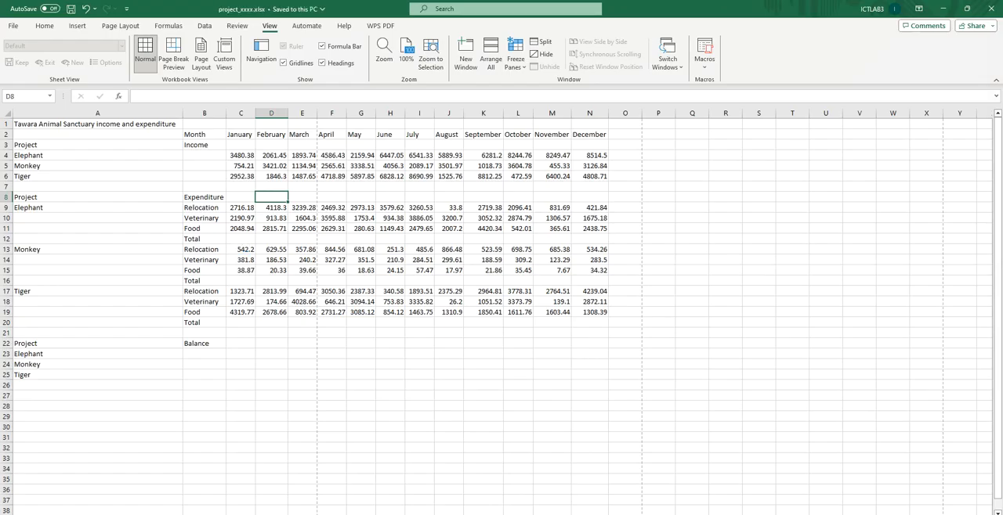
Step: Read question 9 and its sample layout, and shrink the spreadsheet window to sit alongside the question paper
key(alt+Tab)
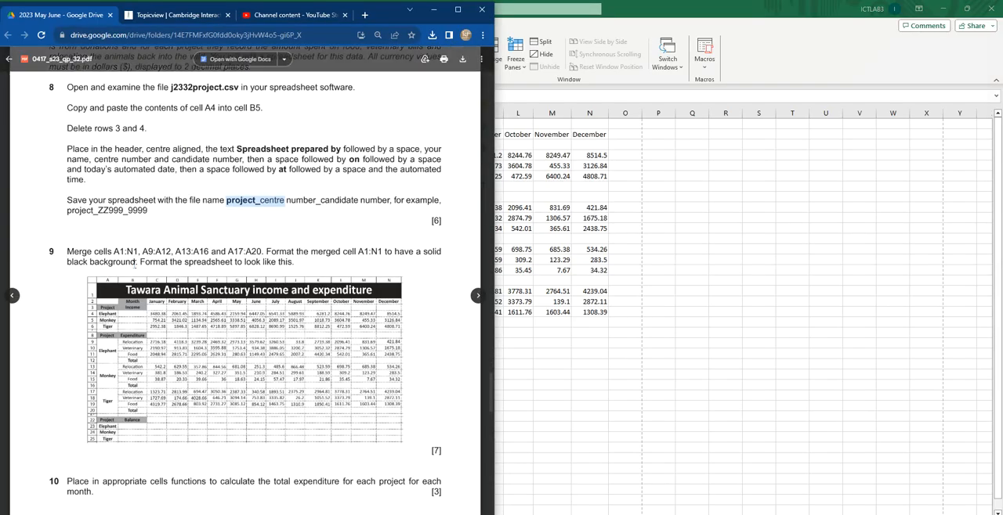
drag(68, 252, 138, 251)
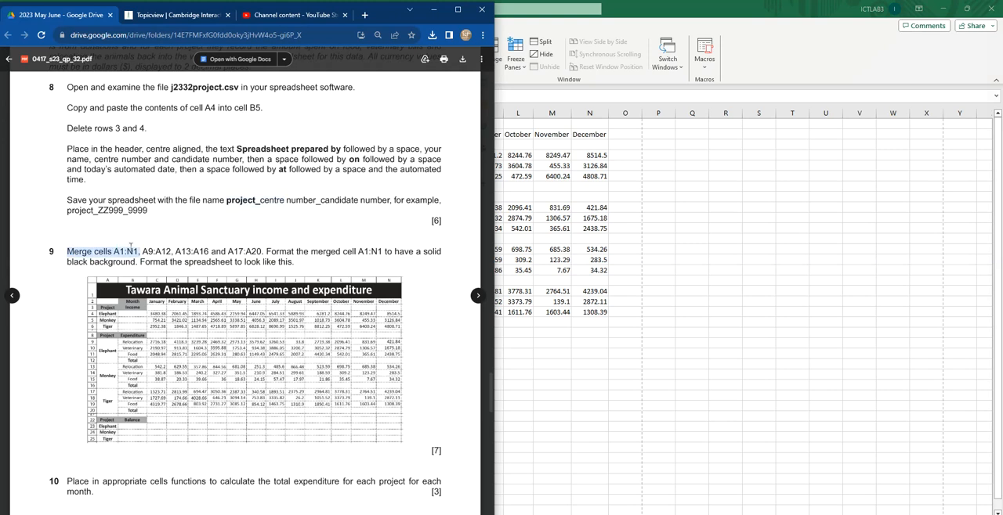
scroll(278, 234, down, 2)
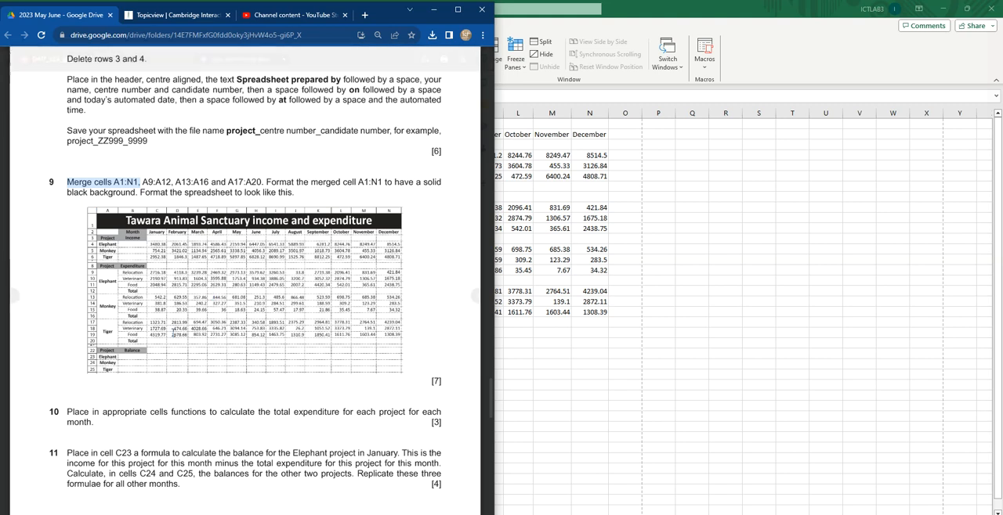
scroll(195, 245, down, 3)
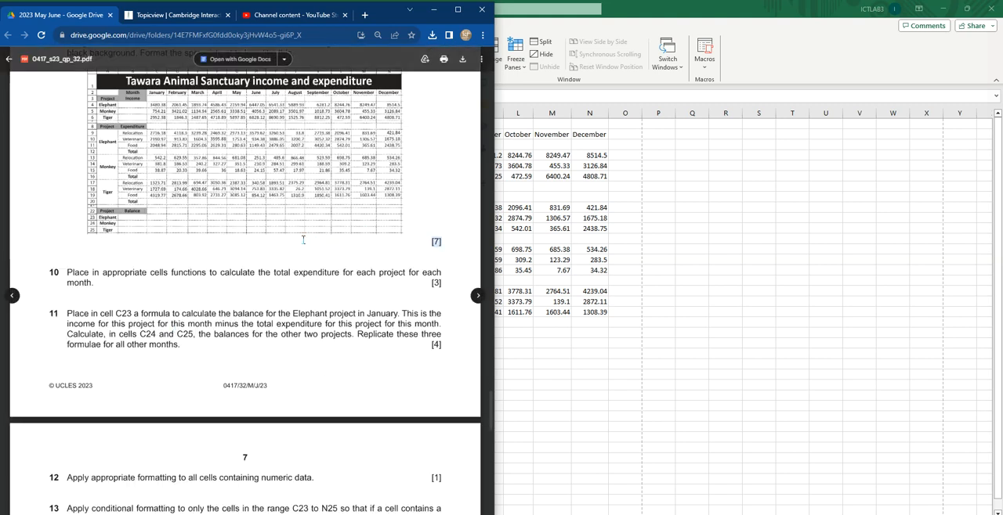
scroll(305, 239, up, 3)
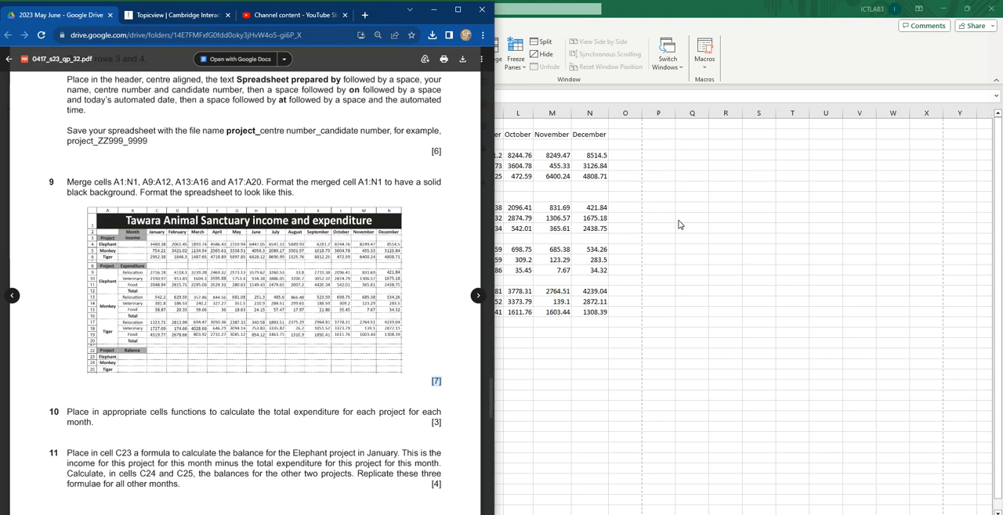
click(680, 223)
click(967, 8)
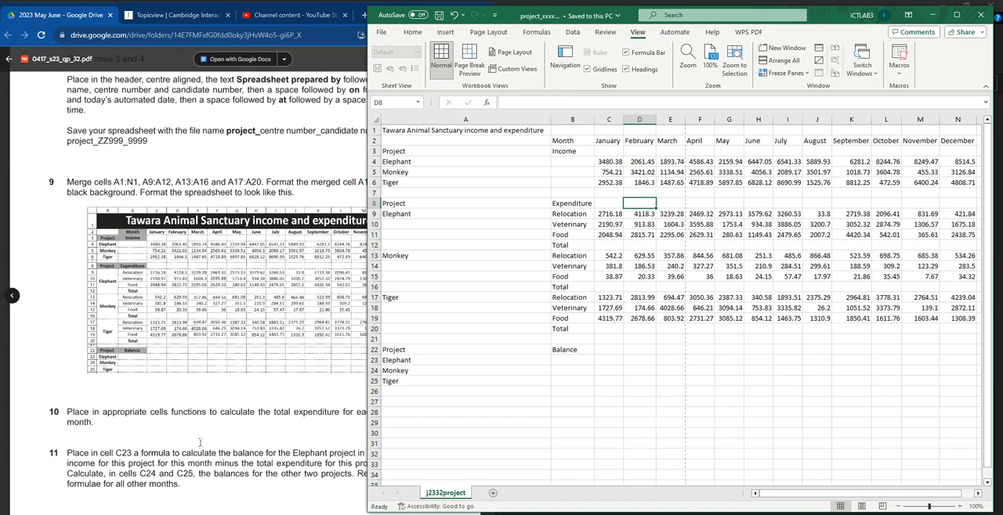
click(39, 238)
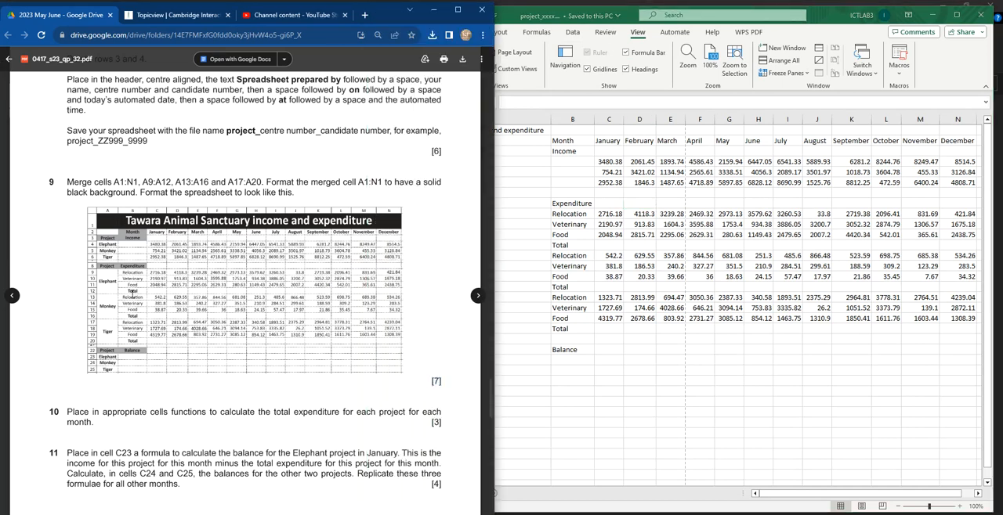
Step: Compare the sheet with the sample layout and apply dotted outline and inside borders to cells A1:N25
click(636, 203)
drag(405, 130, 952, 377)
click(238, 416)
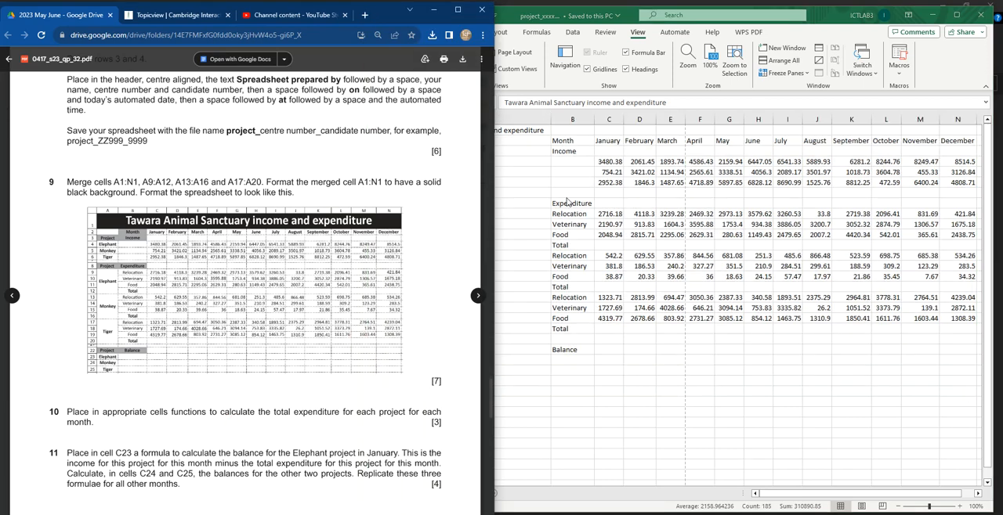
click(765, 211)
drag(795, 496, 712, 490)
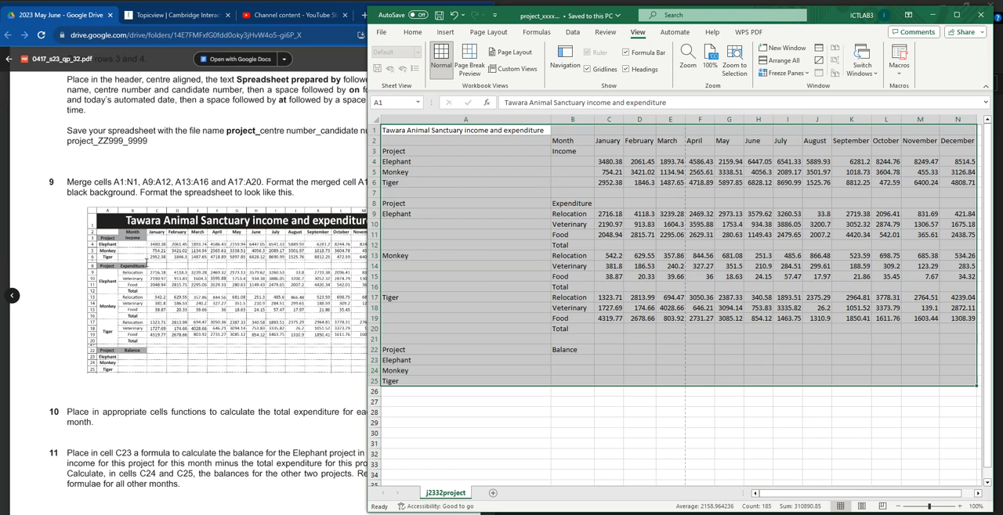
click(413, 33)
click(486, 68)
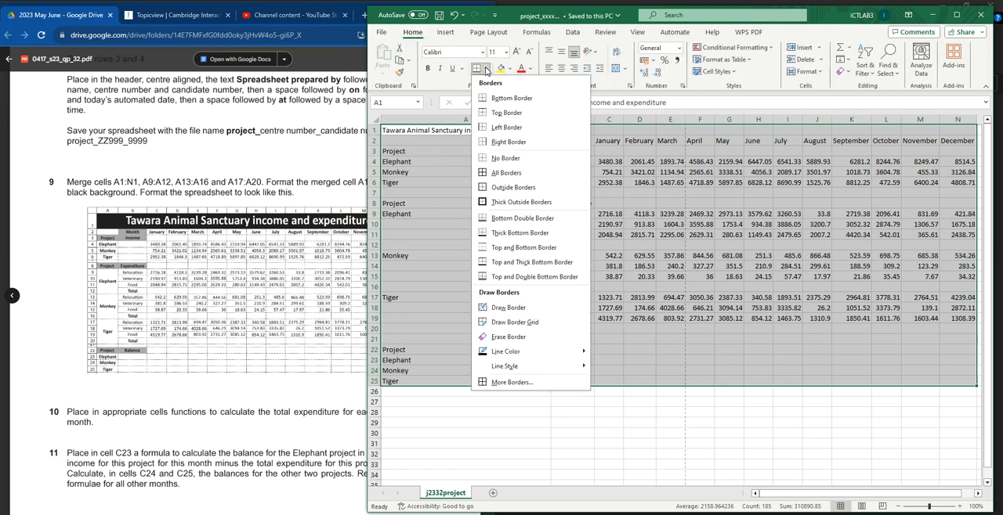
click(505, 383)
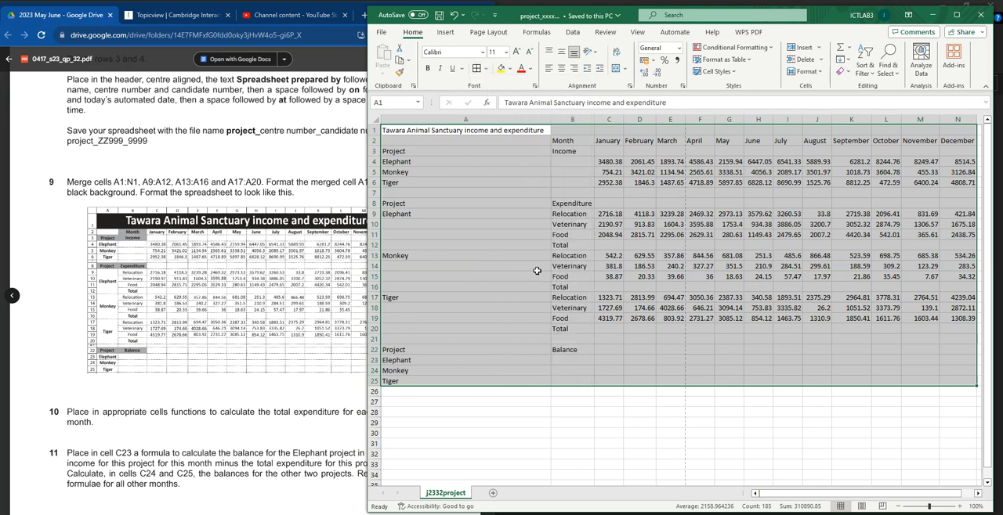
click(750, 144)
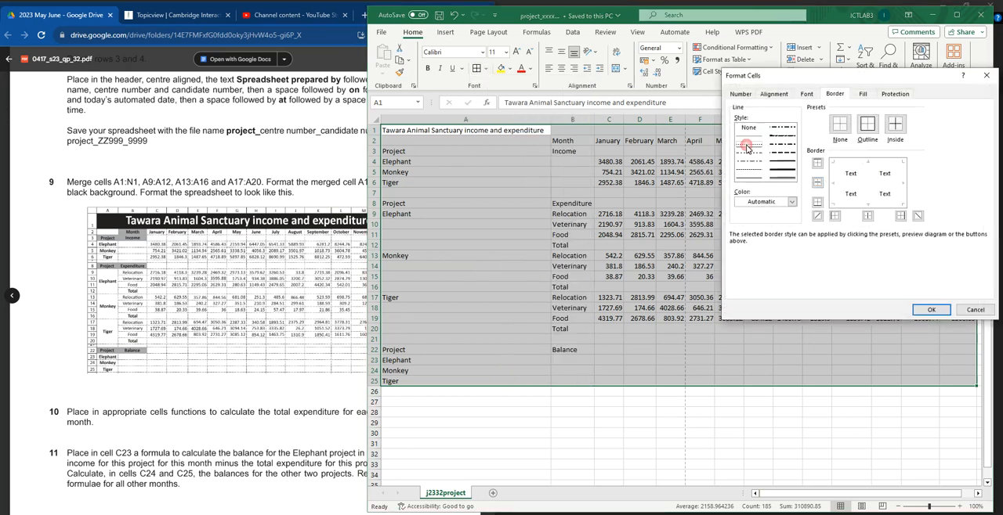
click(869, 167)
click(900, 180)
click(874, 206)
click(852, 185)
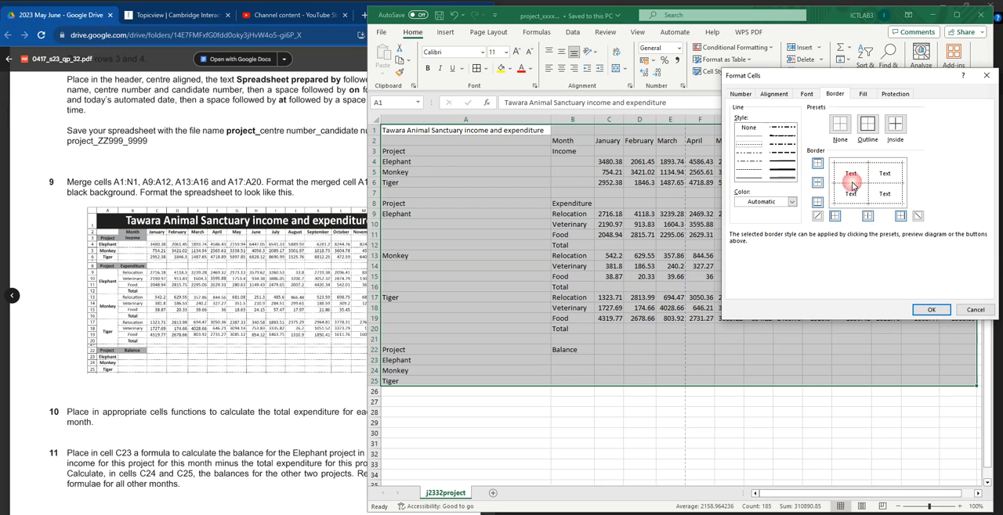
click(931, 310)
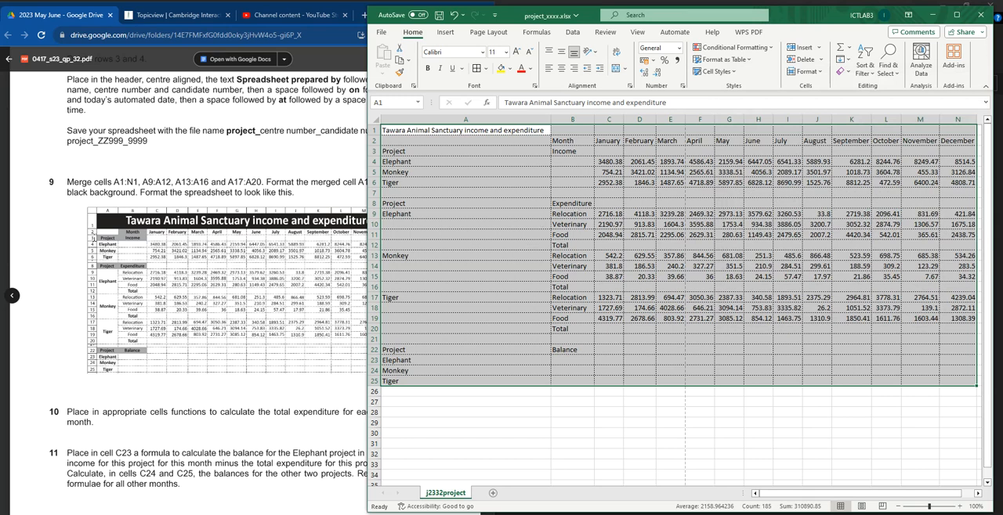
Step: Merge and centre the title across cells A1:N1, and return to question 9 for the next instruction
click(435, 141)
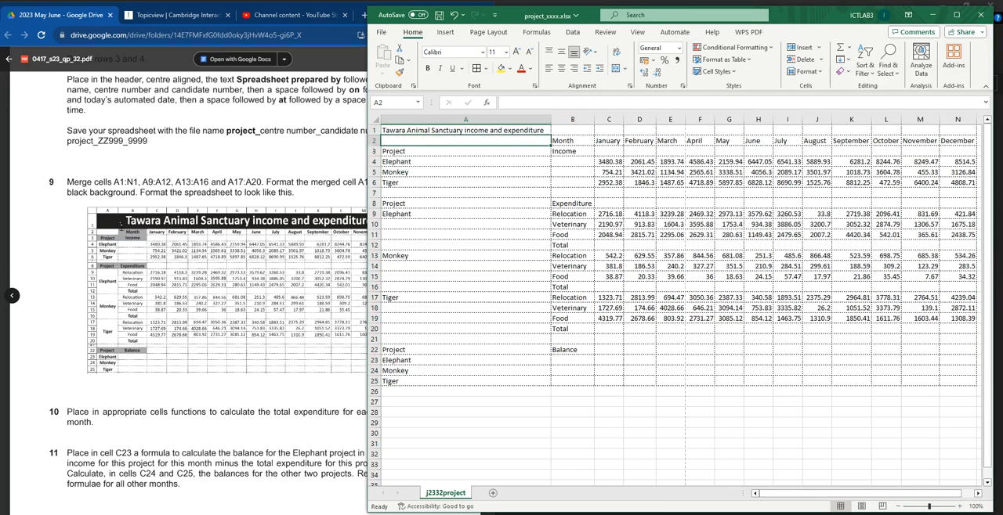
click(385, 132)
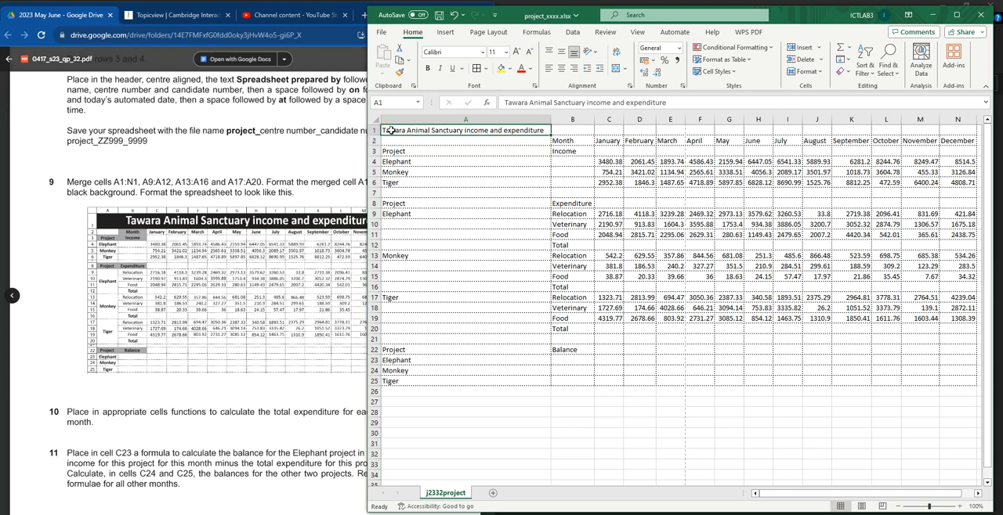
drag(514, 130, 957, 132)
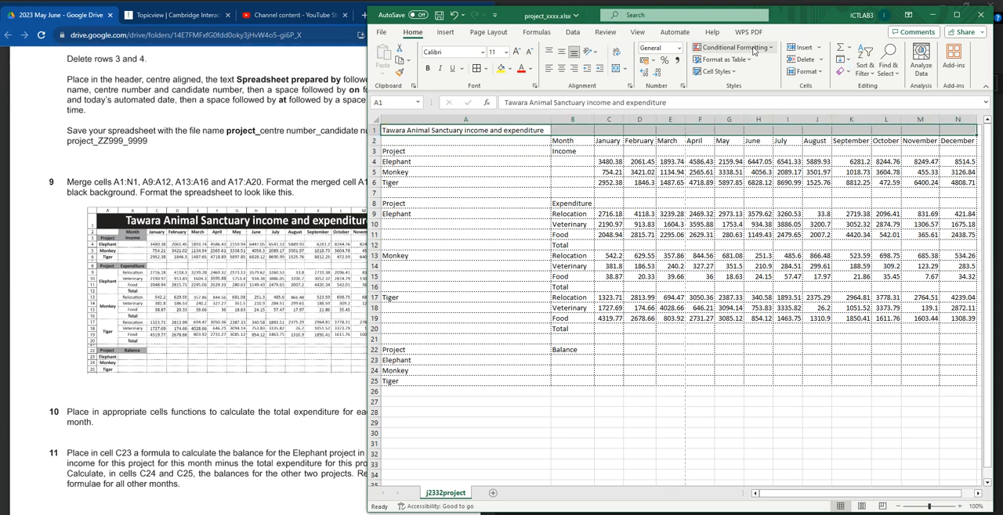
click(617, 69)
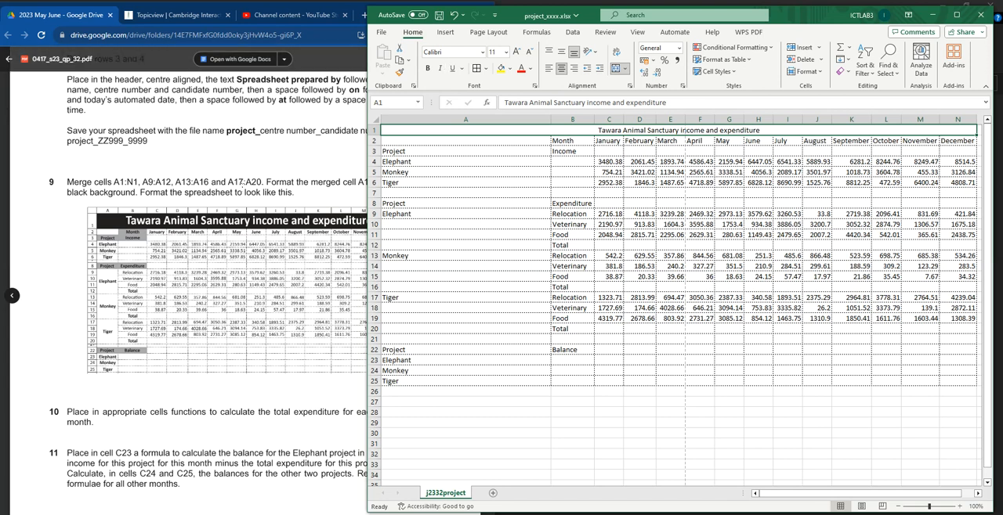
click(261, 185)
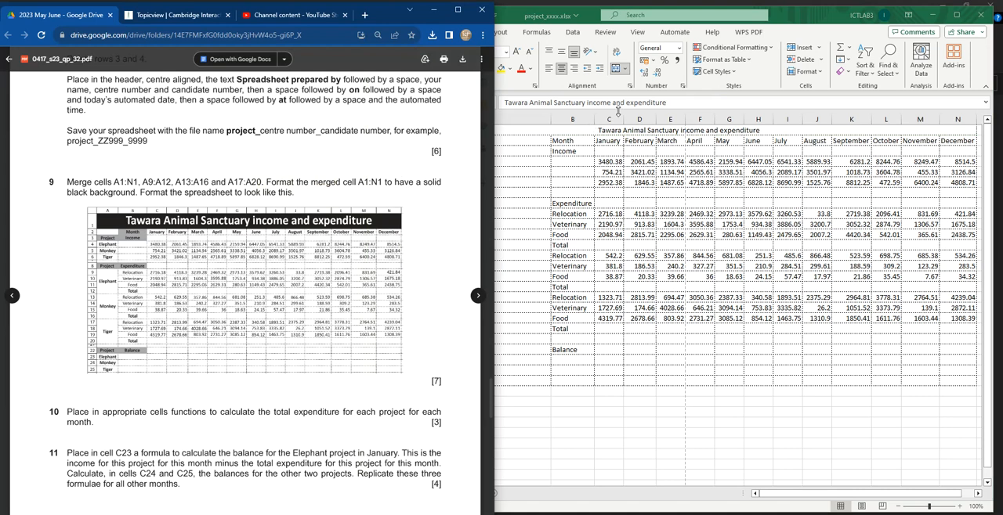
Step: Enlarge the merged title in A1:N1 to font size 22
click(632, 132)
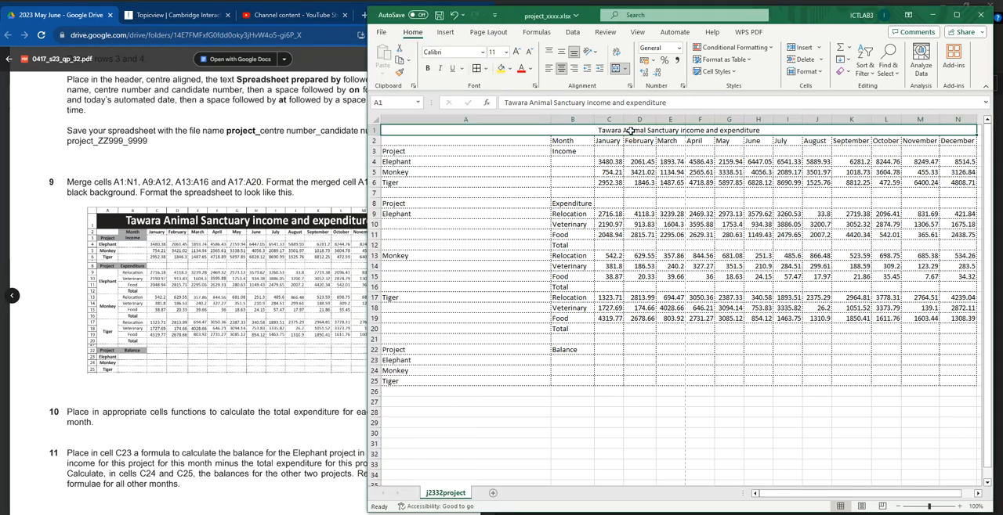
click(517, 53)
click(517, 53)
click(517, 53)
click(517, 53)
click(517, 53)
click(517, 53)
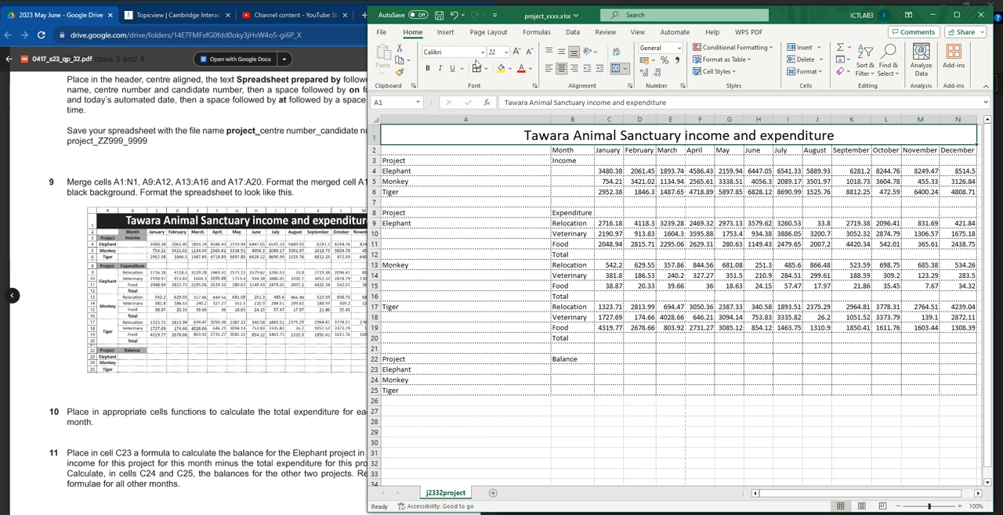
Step: Give the merged title cell A1:N1 a solid black fill and set its text colour to white
click(508, 69)
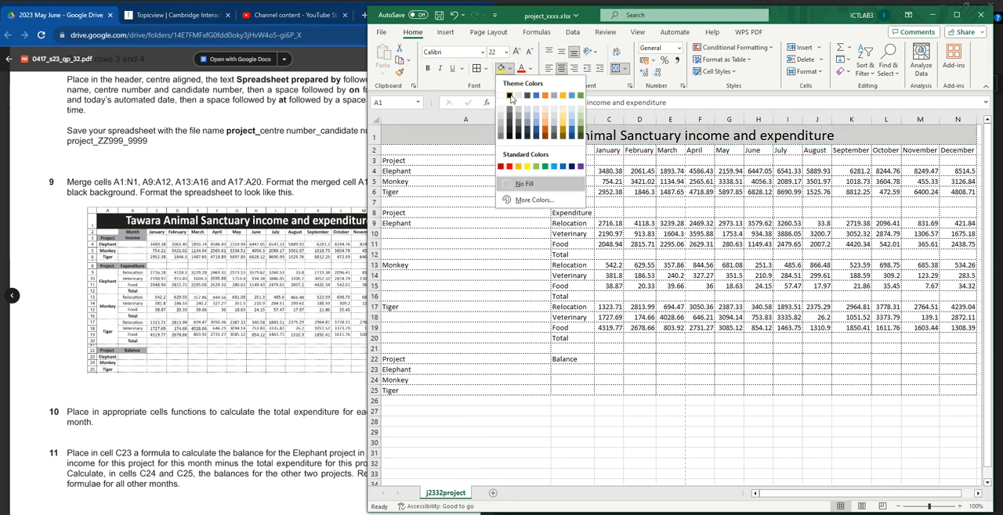
click(518, 96)
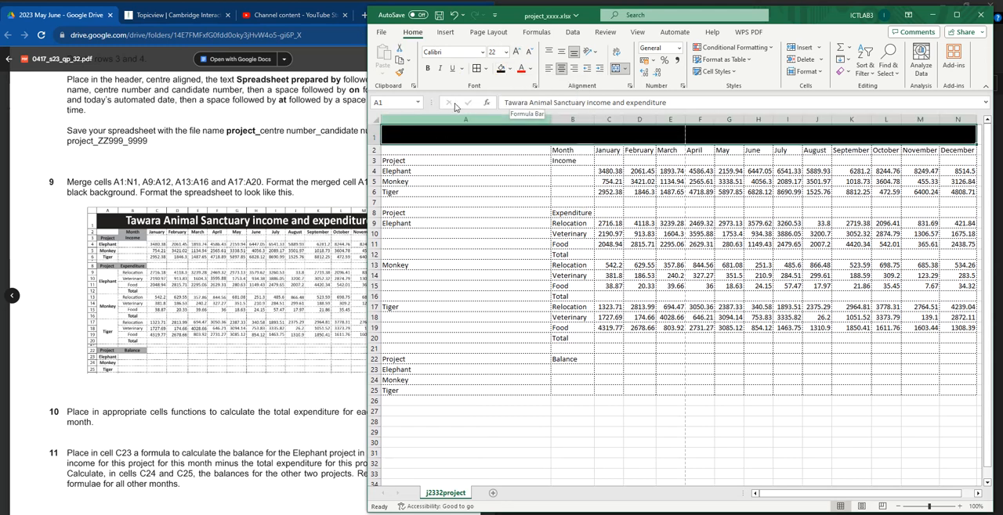
click(530, 69)
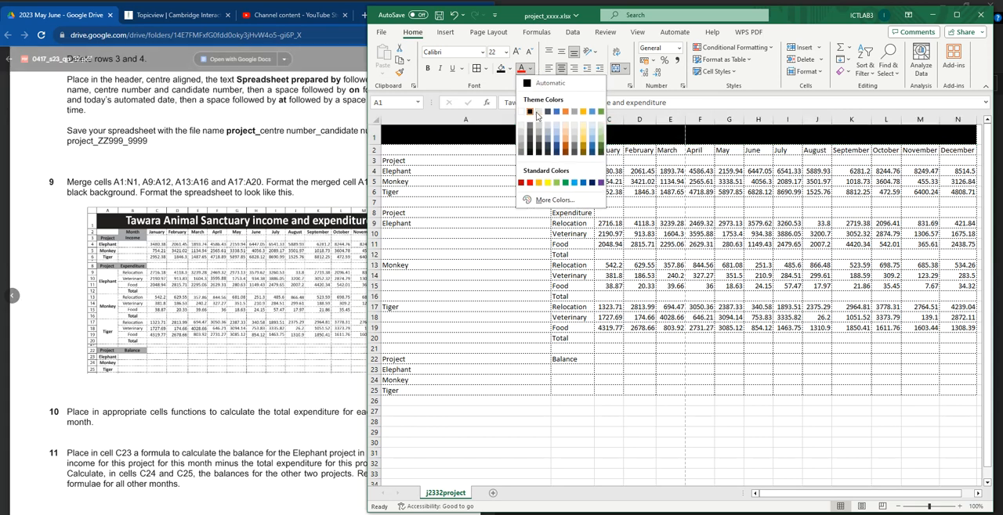
click(530, 112)
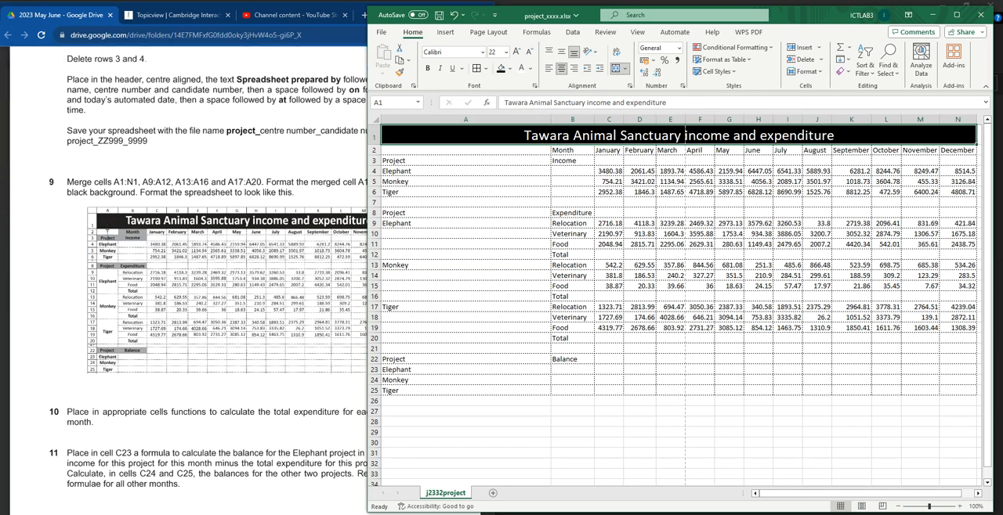
Step: Fit column A to the width of its project labels, and make its text bold and centred
click(456, 119)
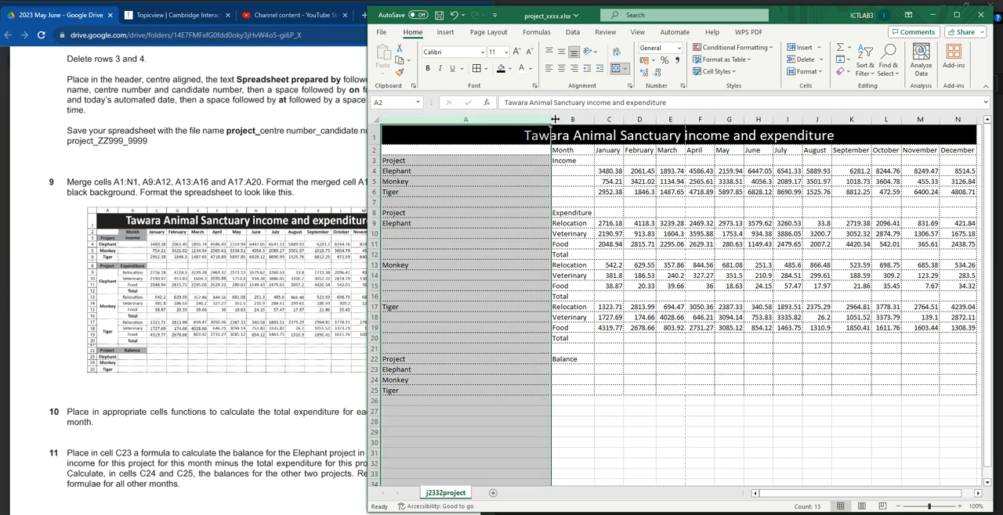
double_click(550, 119)
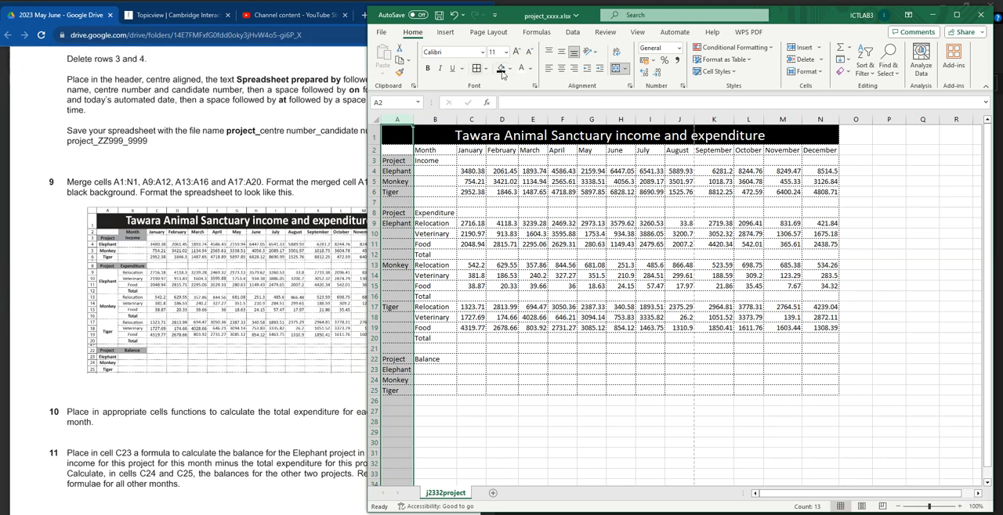
click(428, 68)
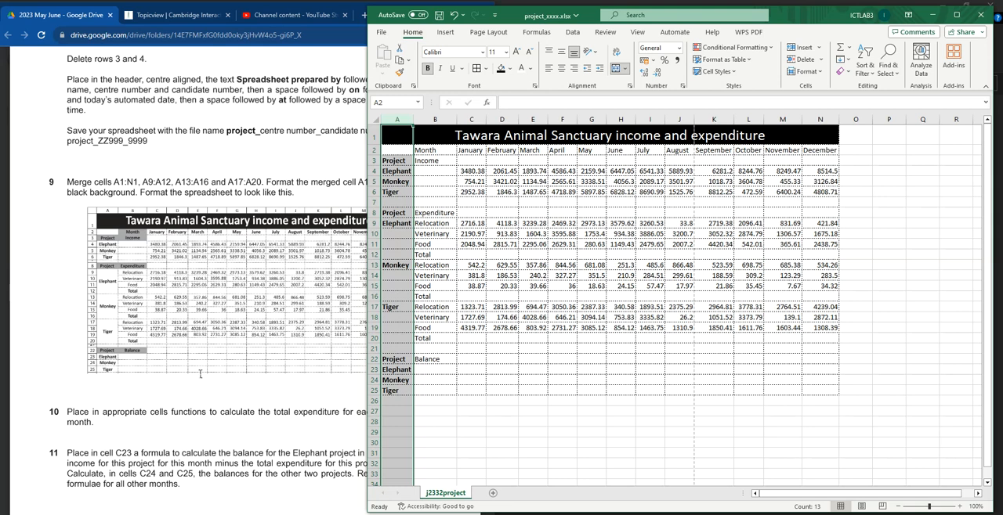
click(562, 69)
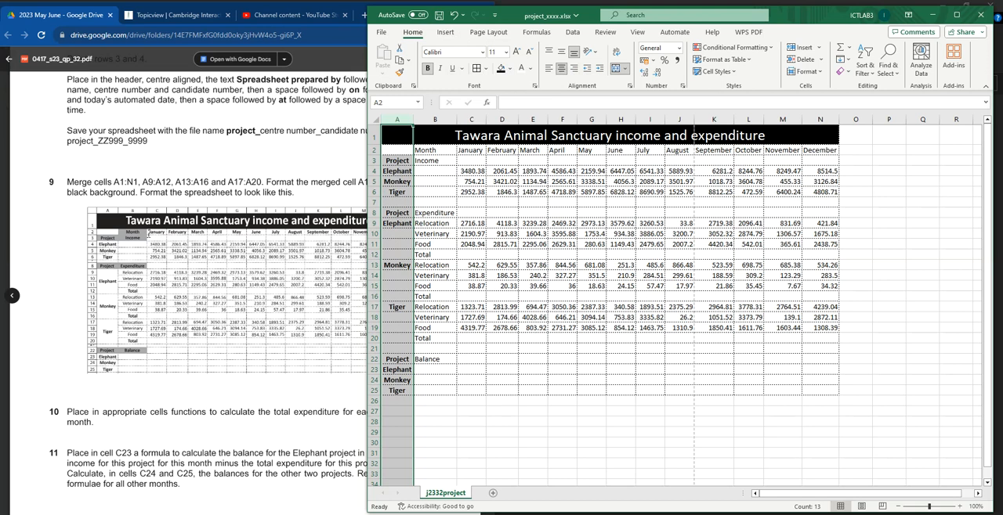
Step: Check the sample layout and make the Month and January to December headings in B2:N2 bold and centred horizontally and vertically
click(149, 235)
click(581, 172)
click(90, 220)
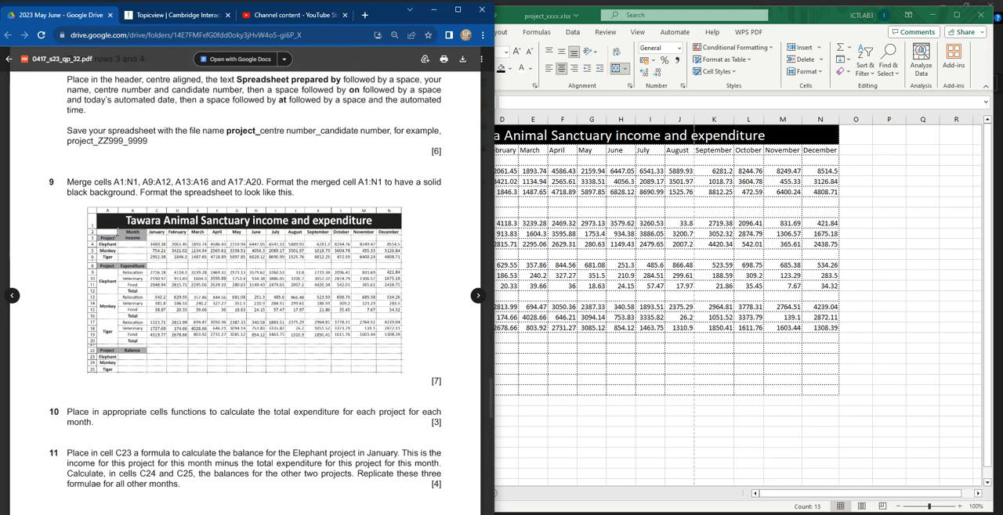
click(555, 234)
click(395, 149)
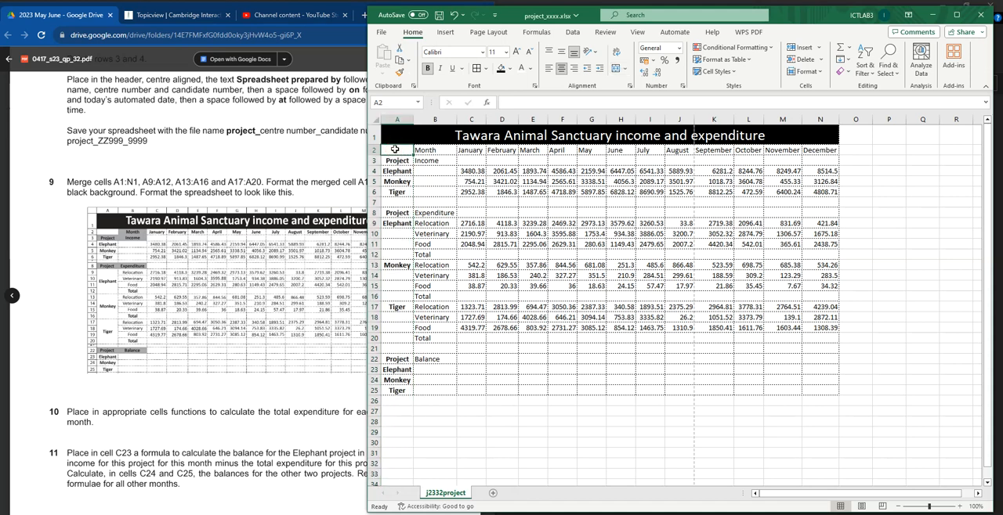
click(445, 150)
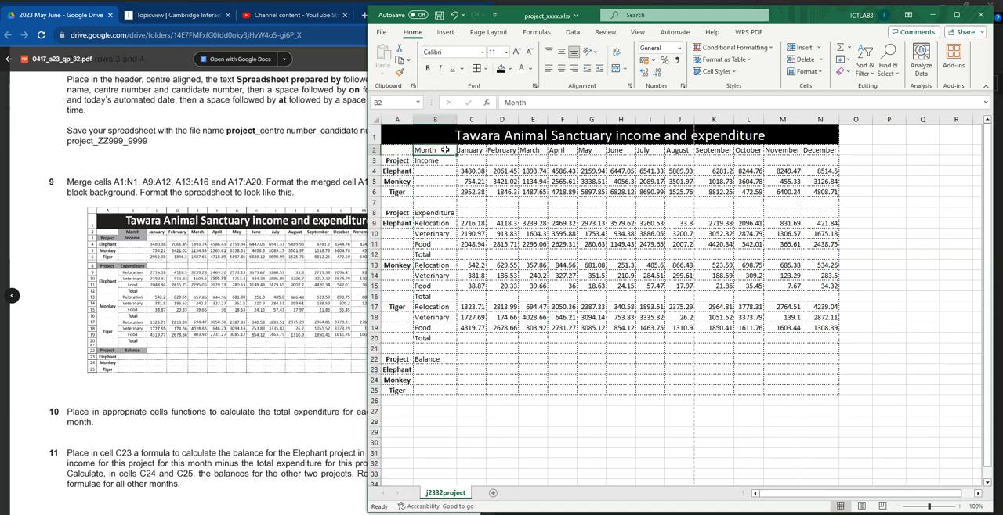
drag(445, 149, 628, 149)
drag(783, 149, 822, 149)
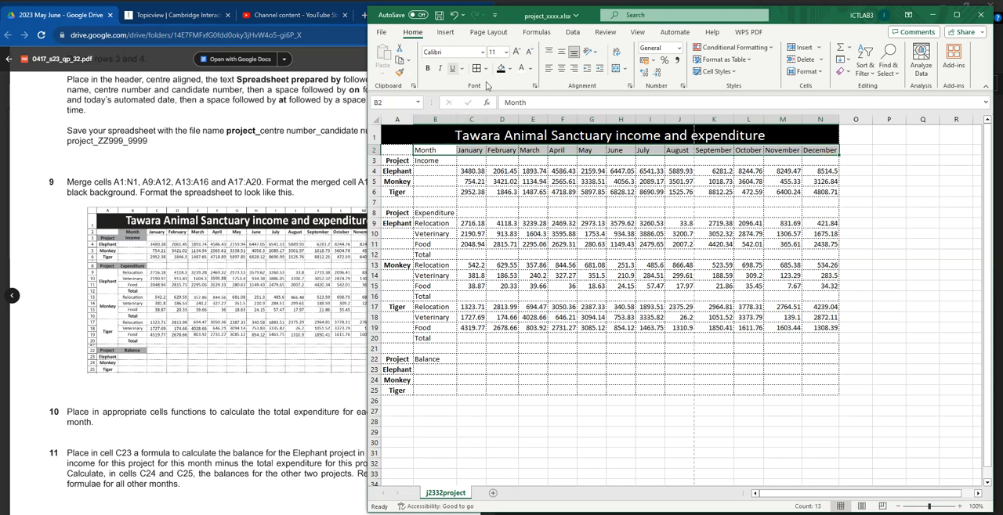
click(427, 68)
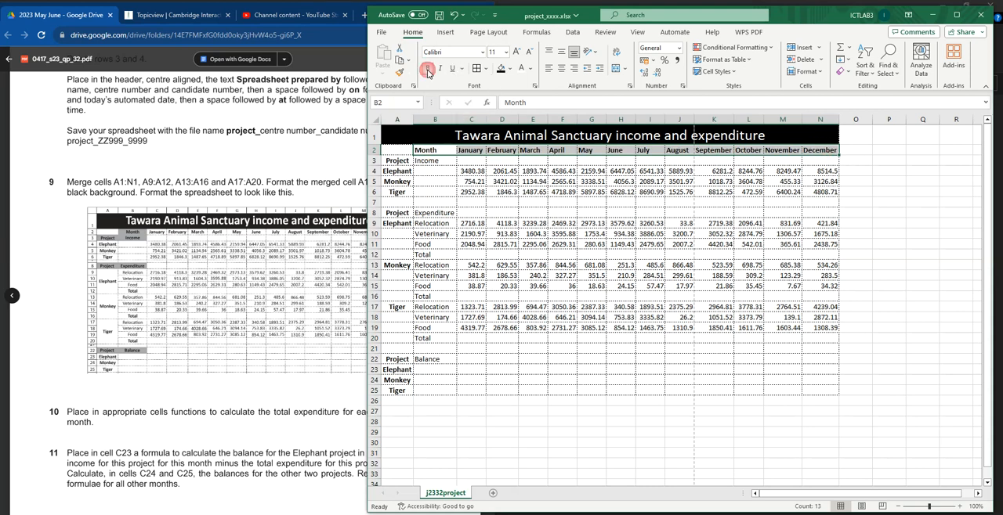
click(562, 53)
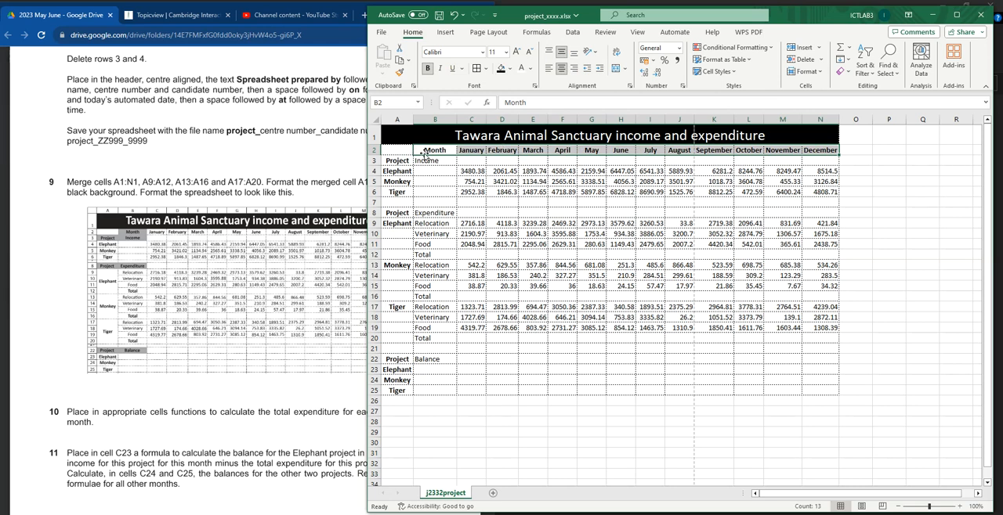
Step: Check the sample layout and make the Project and Income headings in A3:B3 bold and centred
click(365, 245)
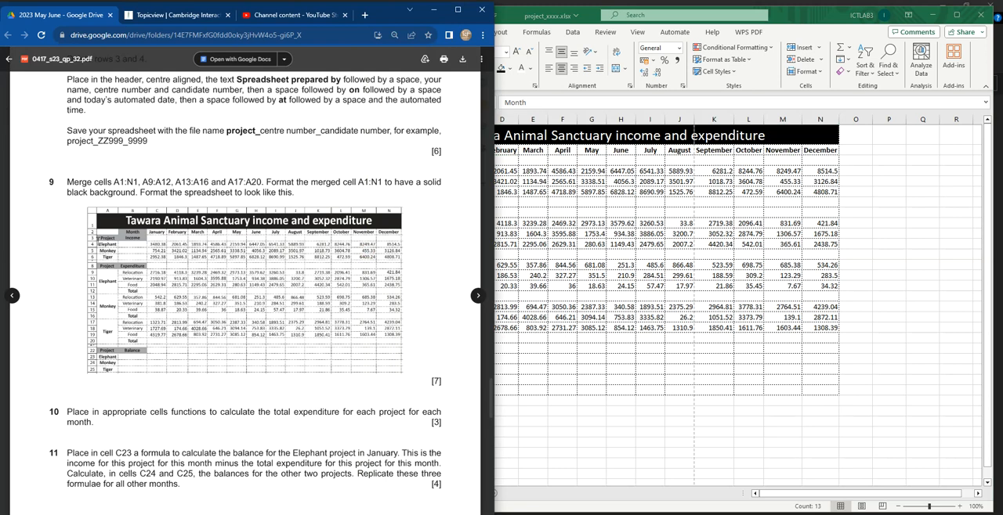
click(589, 239)
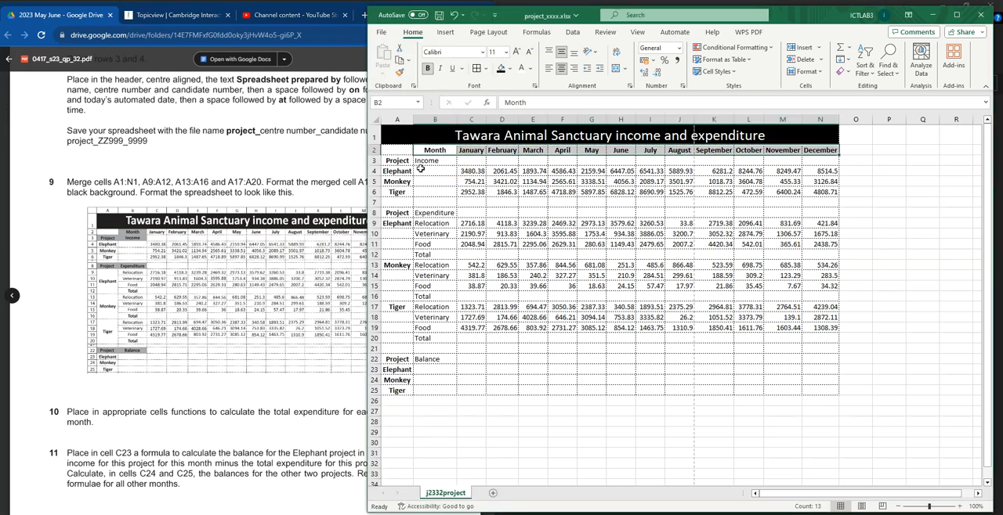
drag(394, 162, 427, 161)
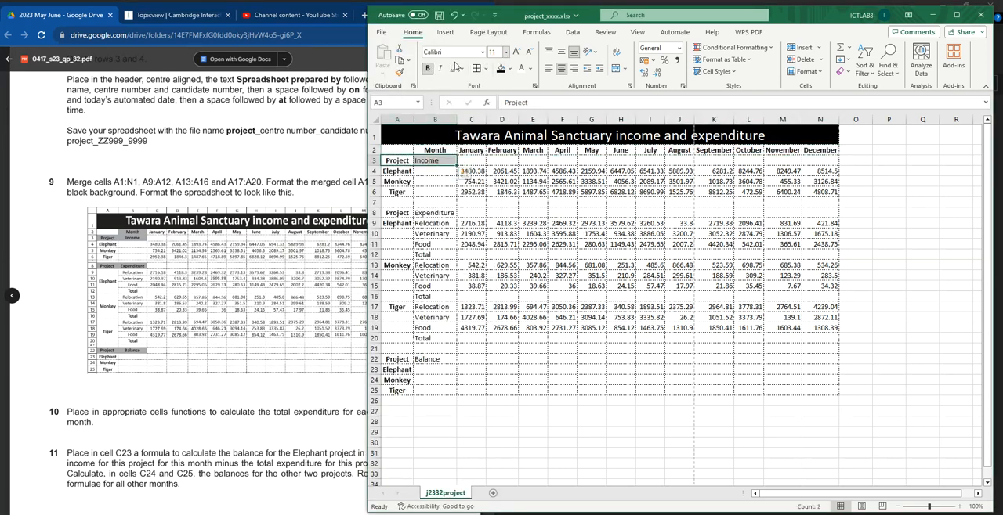
click(427, 71)
click(427, 70)
click(560, 71)
click(560, 71)
Step: Compare the sample layout with the sheet's income labels and the alignment of the figures in C4:N19
click(172, 244)
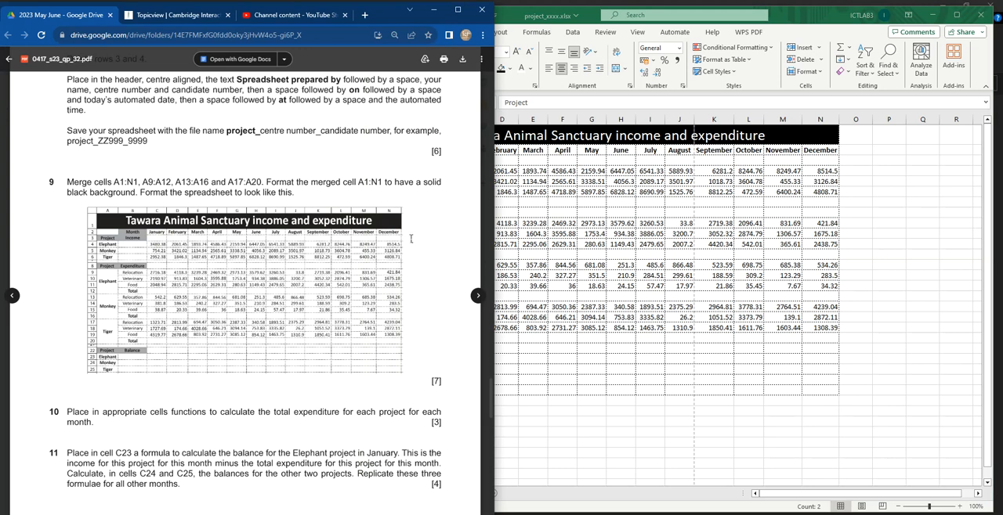
key(alt+Tab)
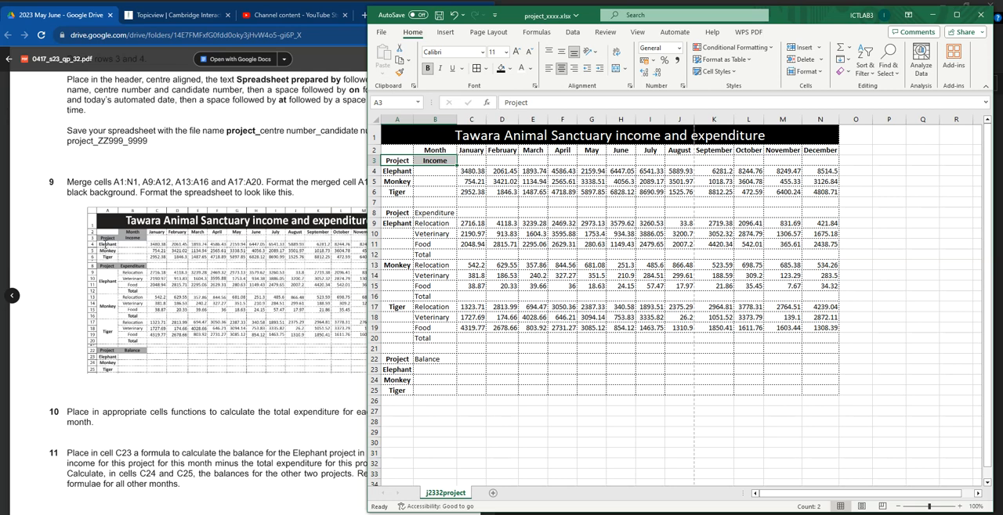
click(100, 244)
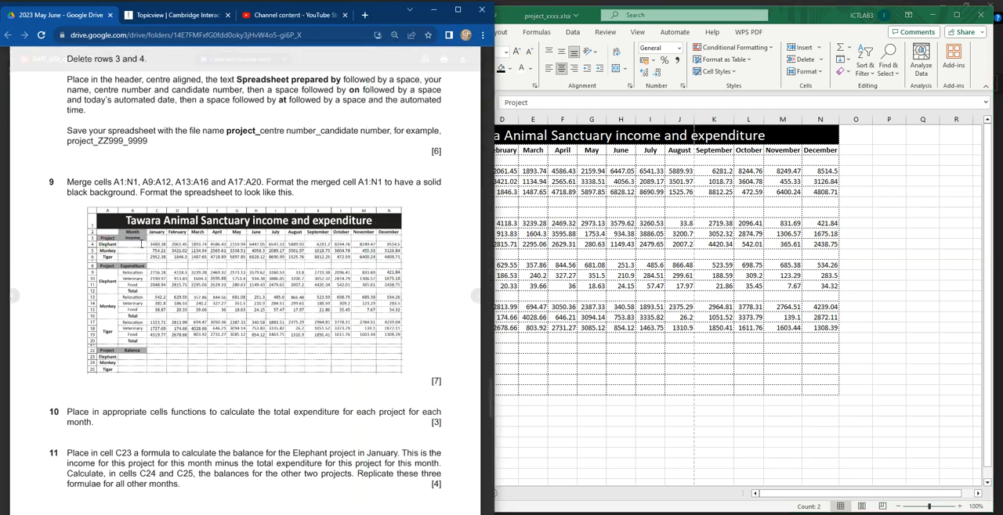
click(588, 233)
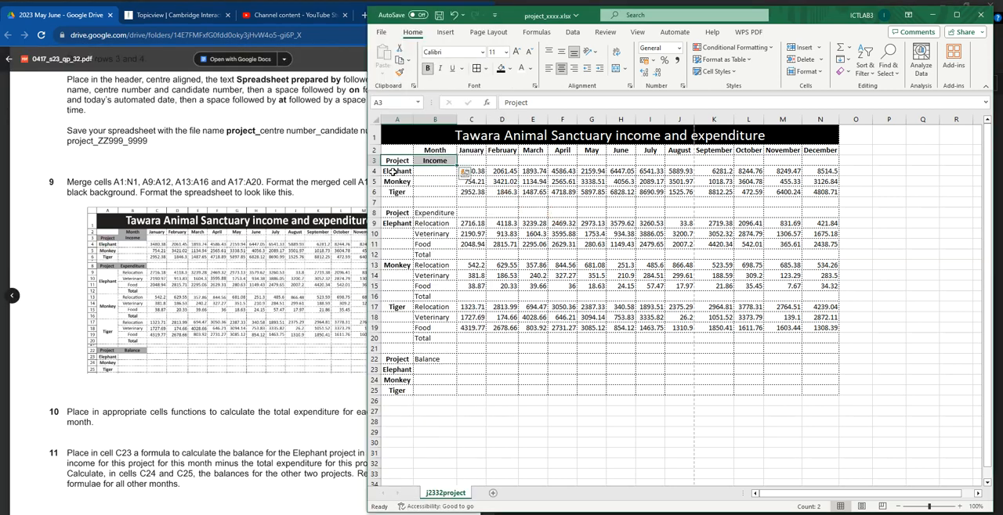
click(449, 172)
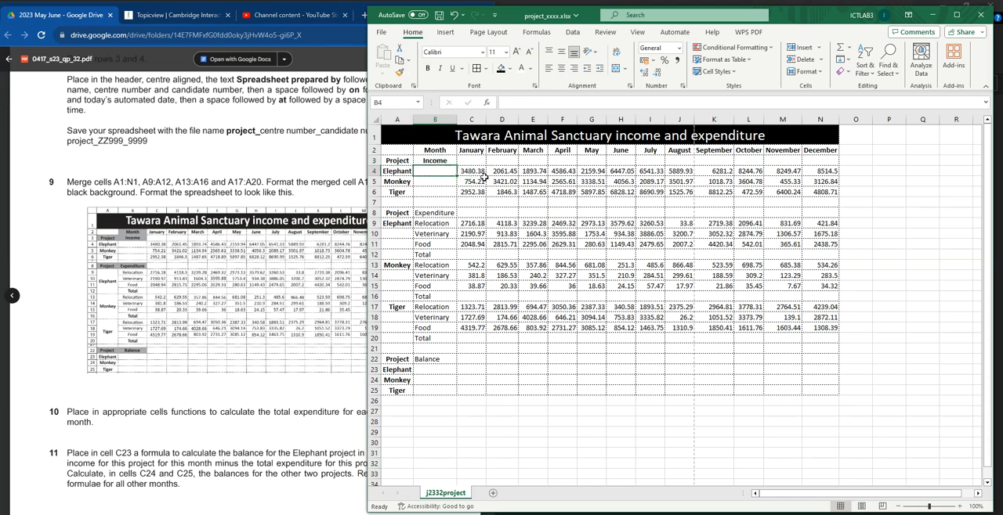
click(484, 174)
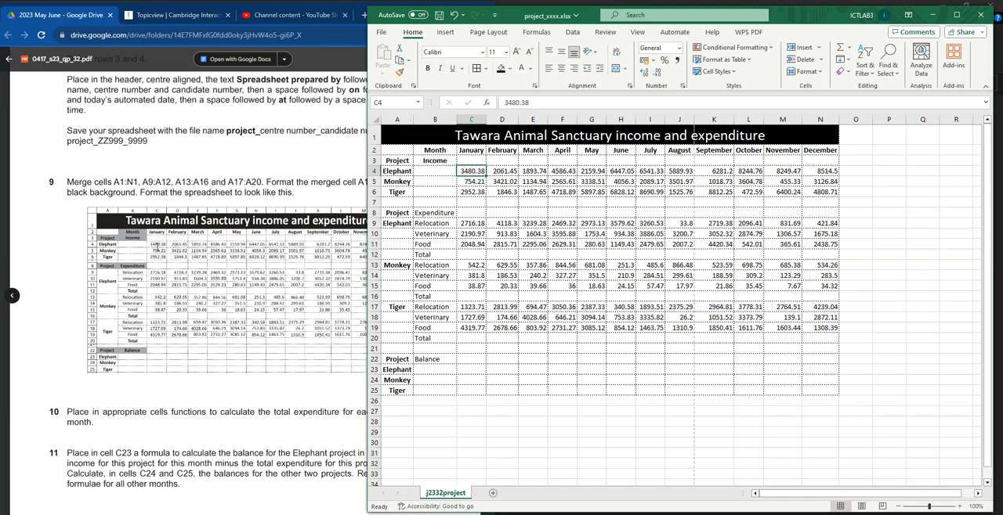
click(155, 246)
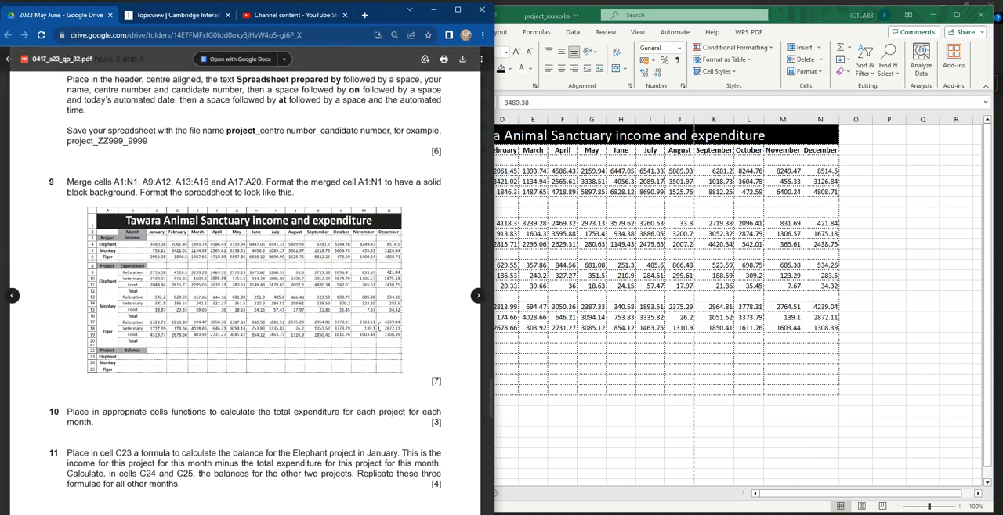
click(602, 246)
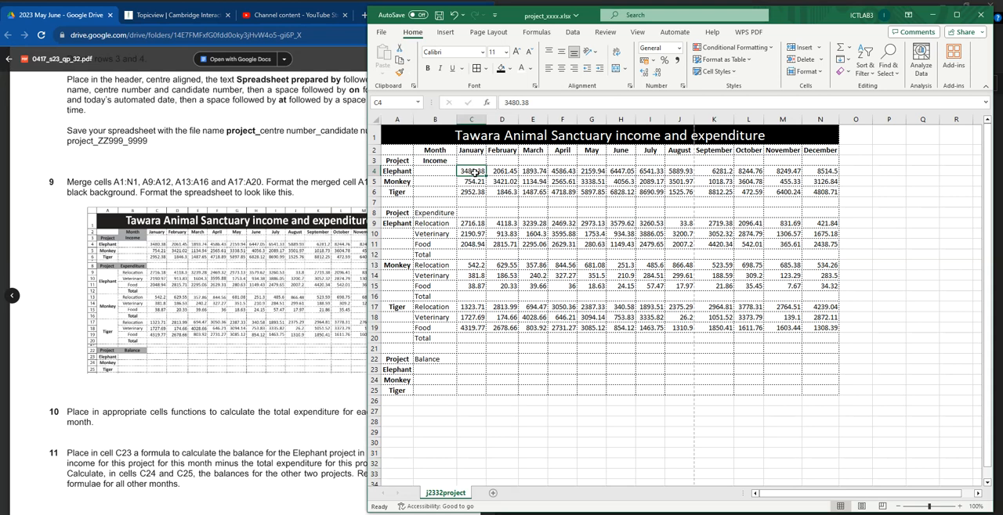
drag(473, 173, 832, 330)
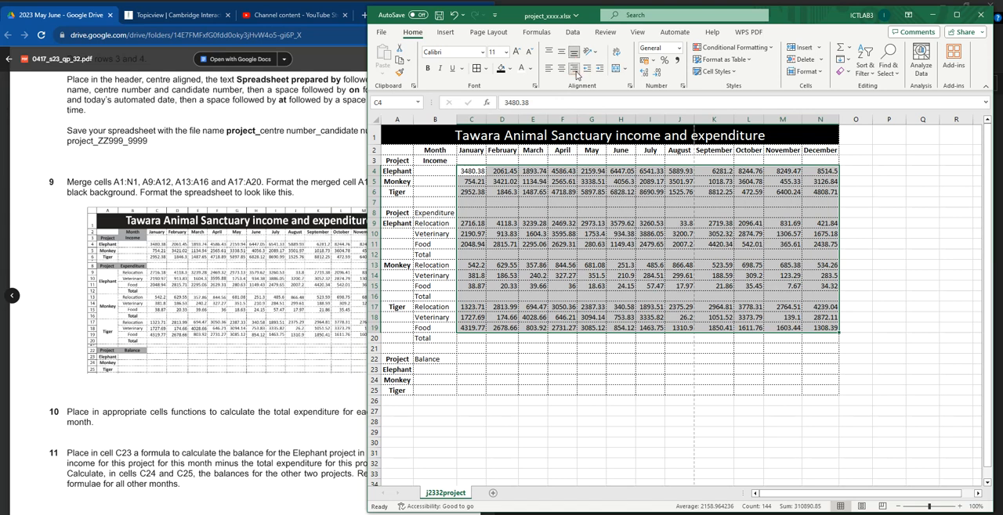
click(520, 200)
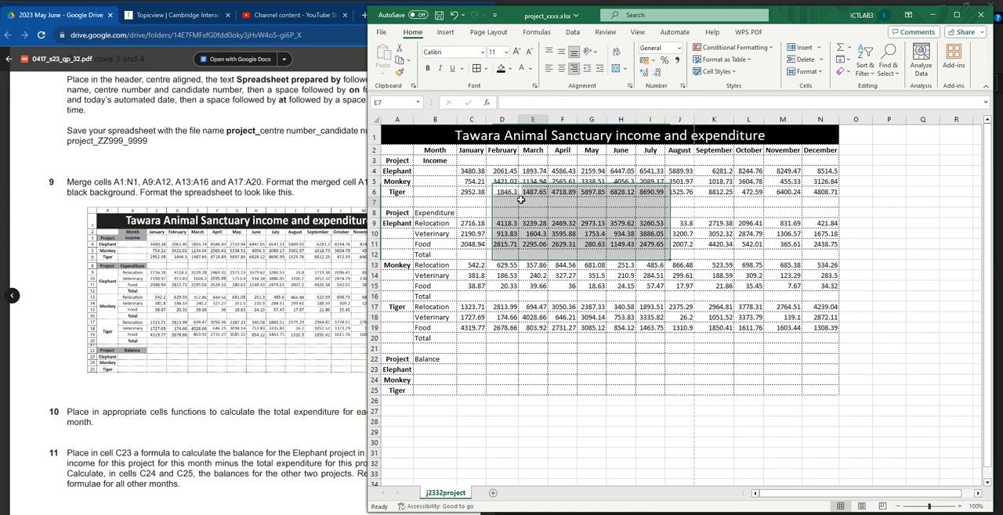
Step: Shrink blank row 7 to a narrow spacer between the income and expenditure sections
click(371, 171)
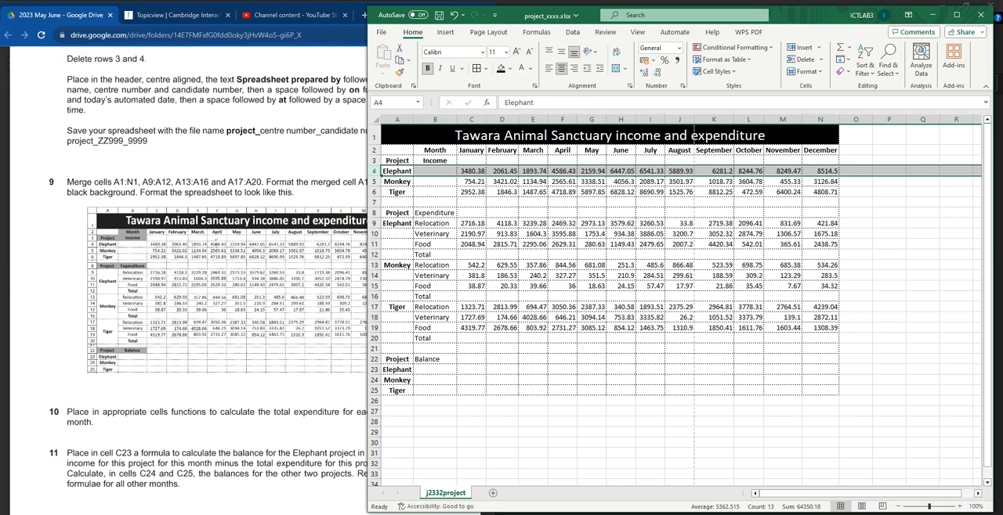
click(374, 181)
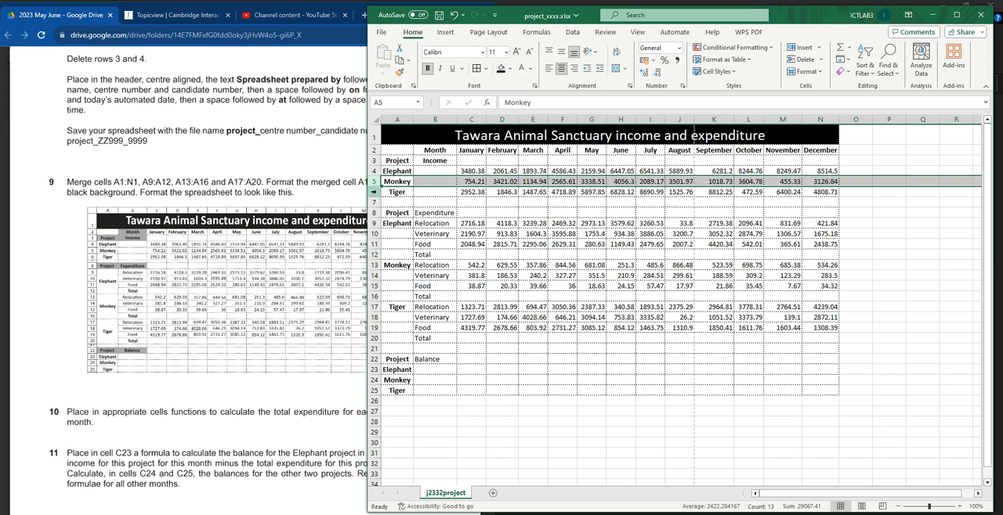
click(374, 191)
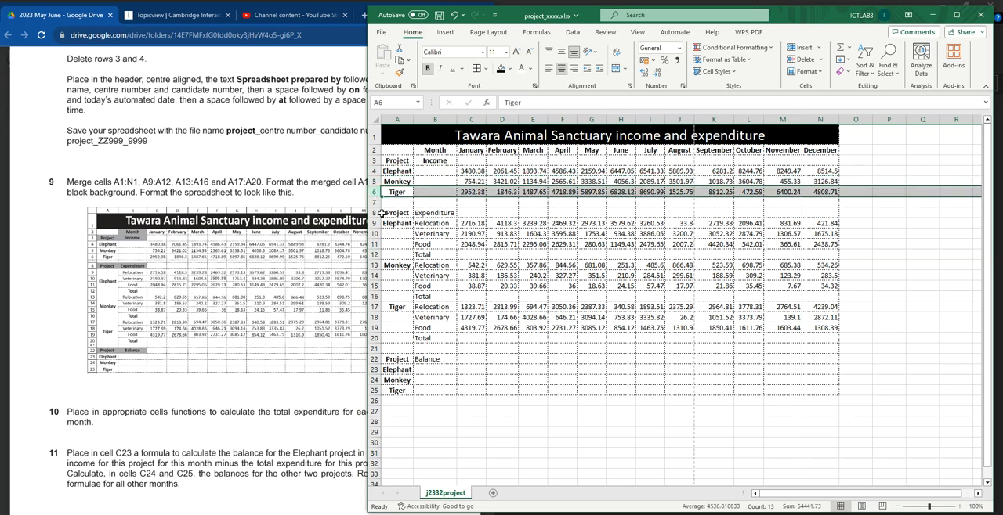
click(372, 202)
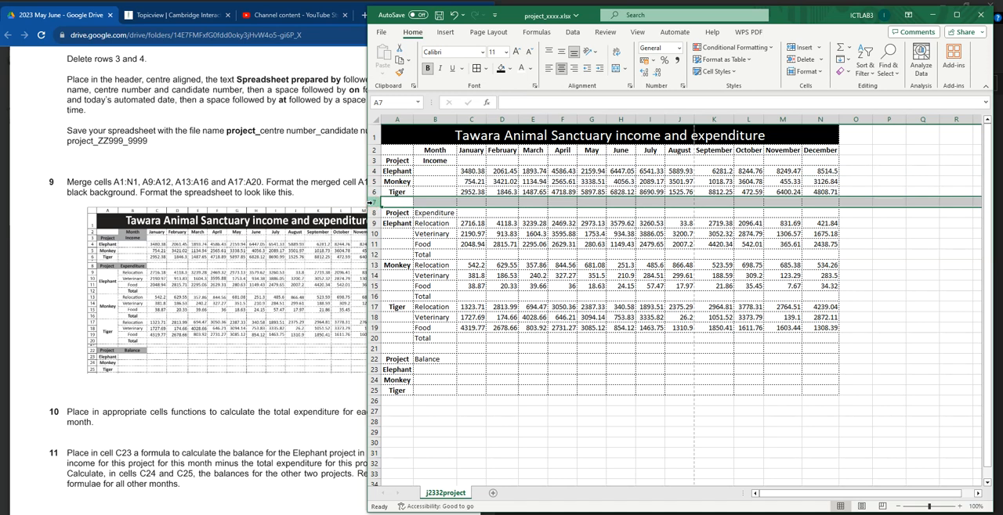
drag(374, 205, 373, 195)
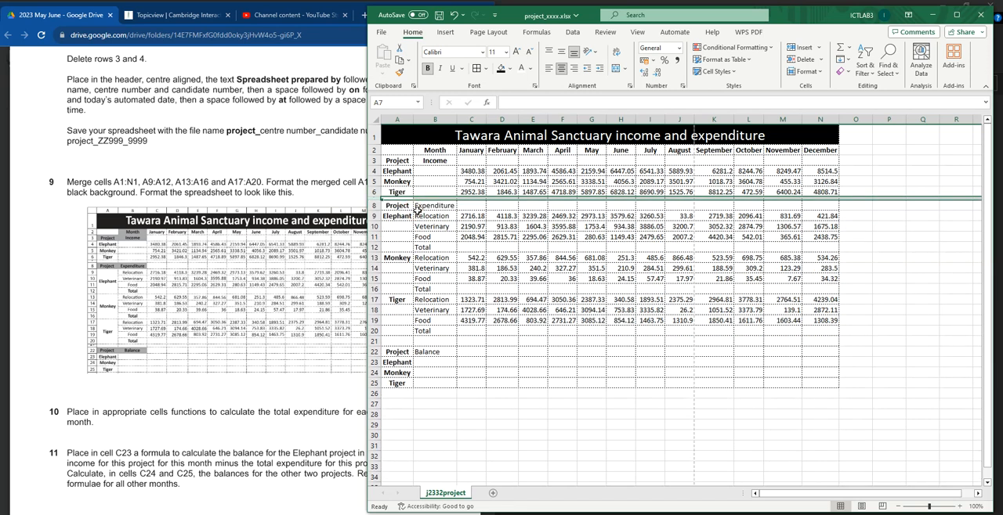
click(419, 216)
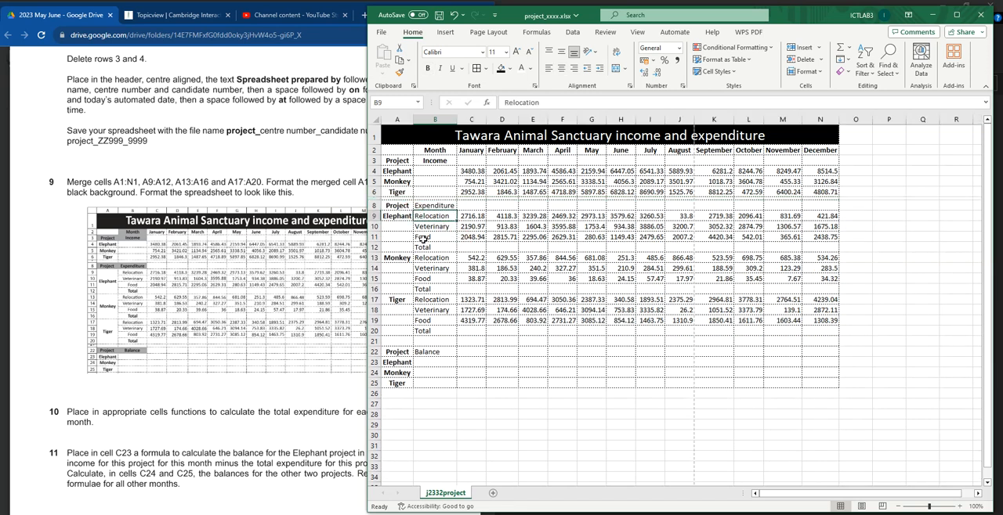
drag(373, 199, 373, 202)
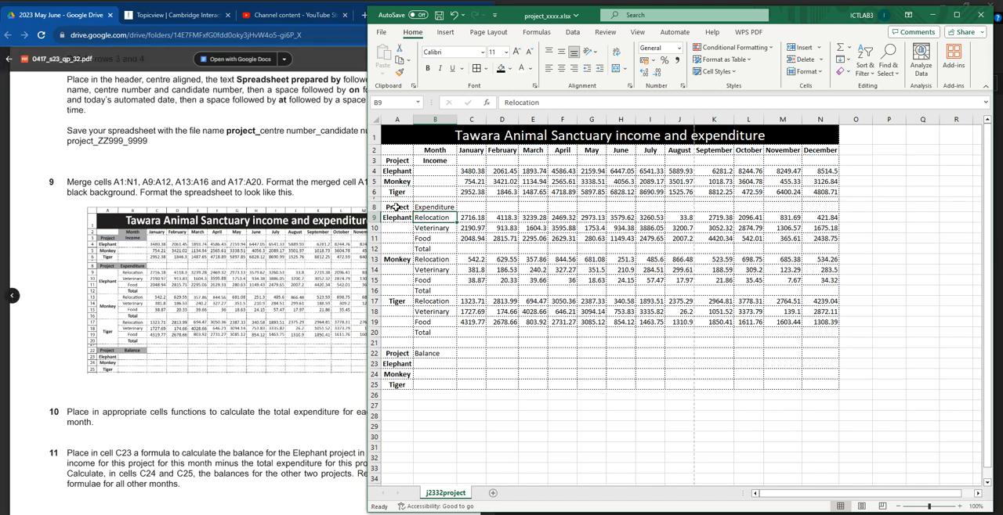
Step: Make the Project and Expenditure headings in A8:B8 bold and centred horizontally
drag(397, 206, 436, 207)
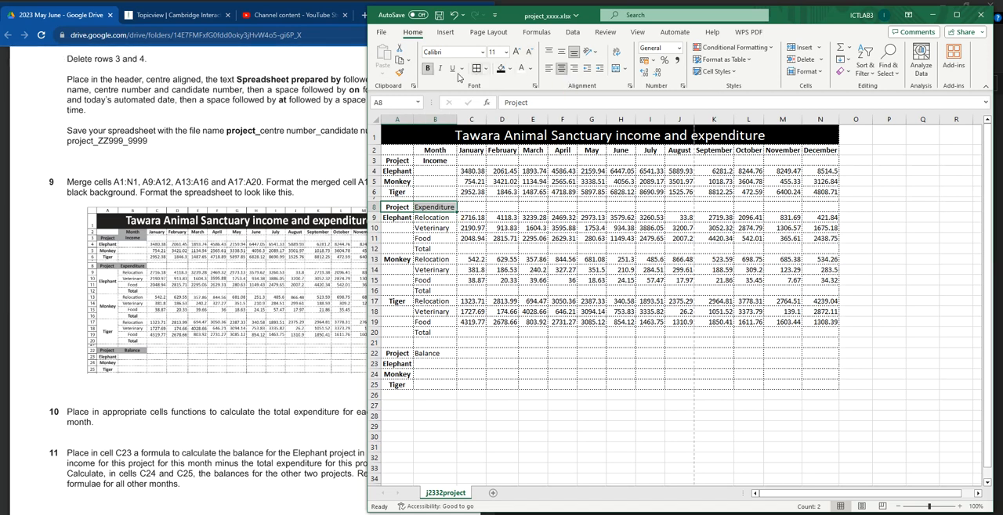
click(427, 68)
click(427, 68)
click(560, 69)
click(561, 69)
click(434, 218)
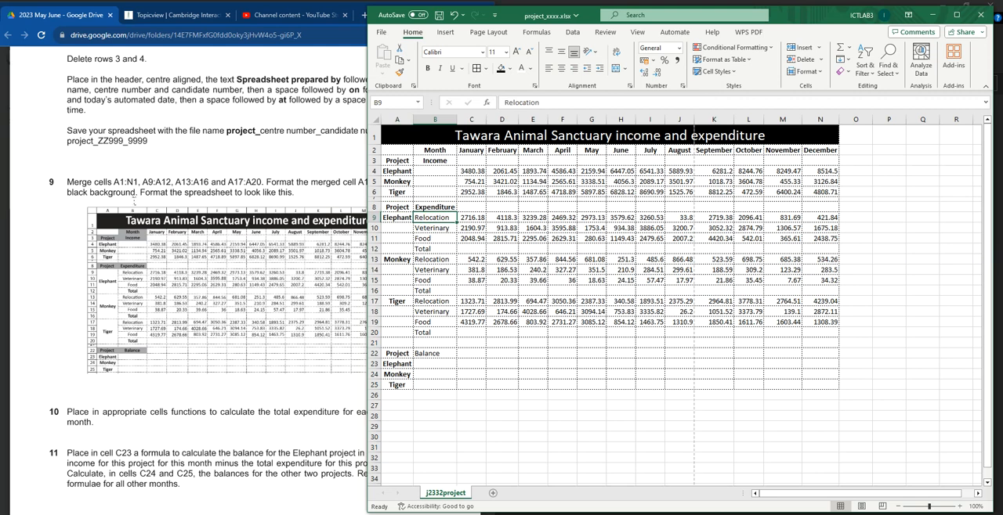
Step: Centre all the labels in column B horizontally, including the expenditure categories and Balance
click(432, 118)
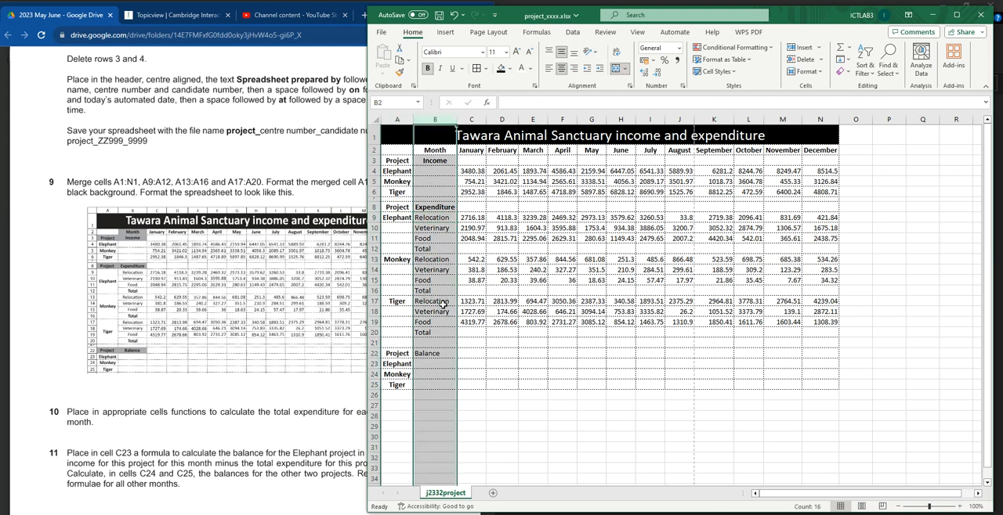
click(561, 69)
click(561, 69)
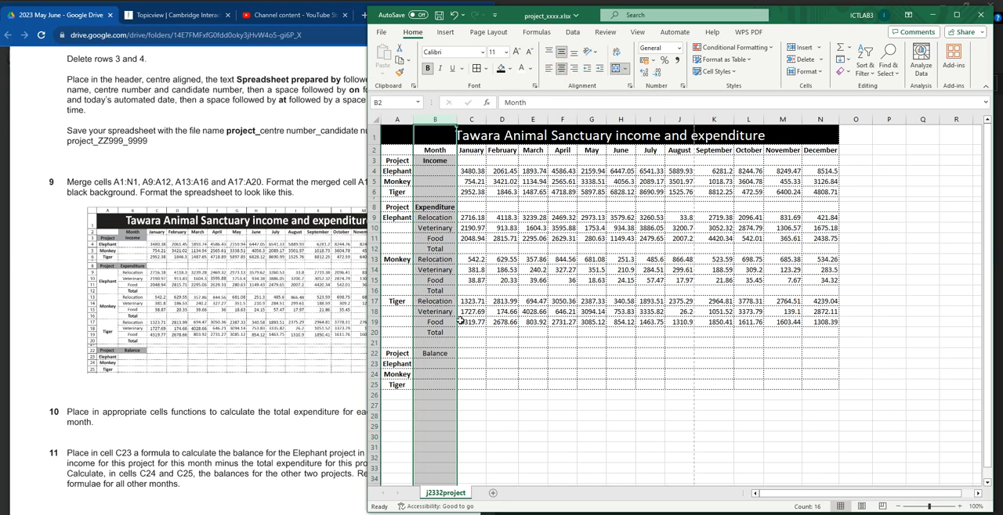
click(375, 207)
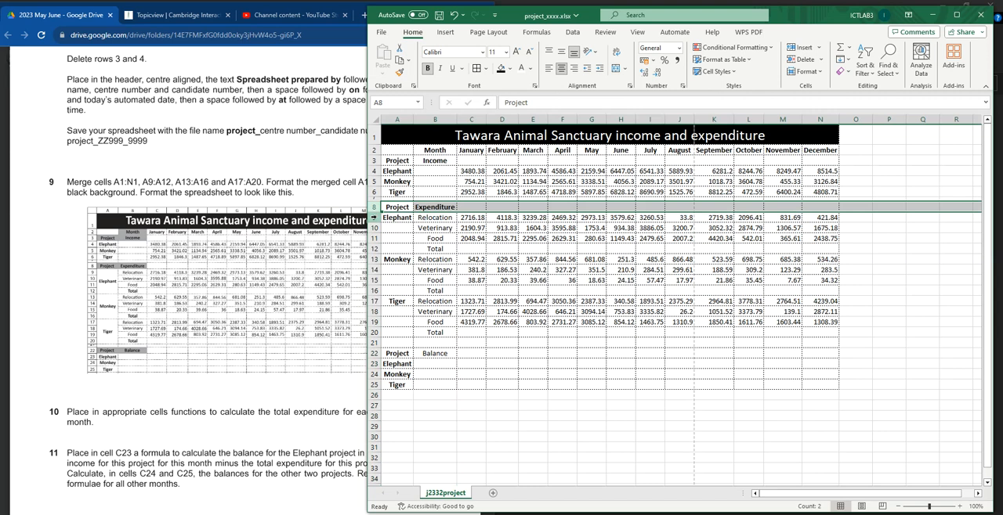
Step: Merge cells A9:A12 for the Elephant label and centre it vertically in the merged cell
click(396, 220)
drag(398, 220, 398, 248)
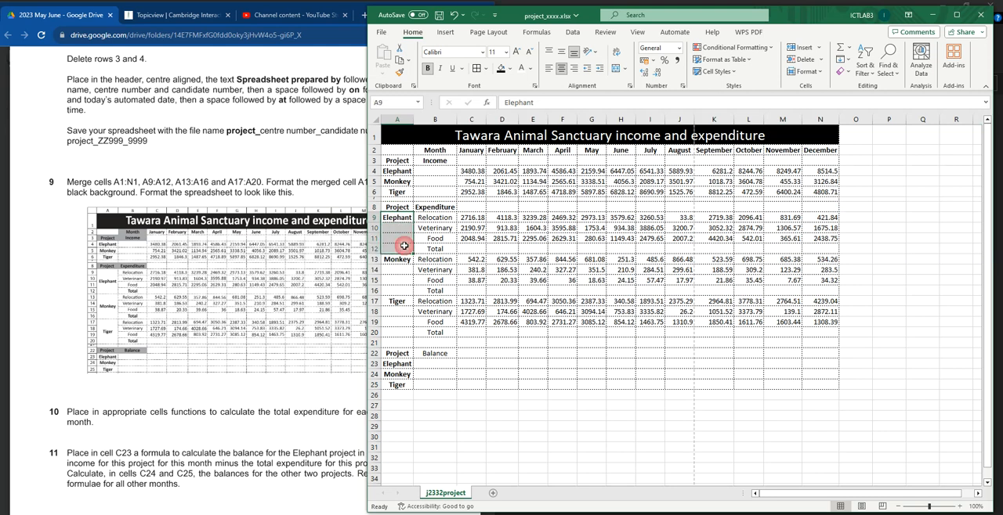
click(618, 69)
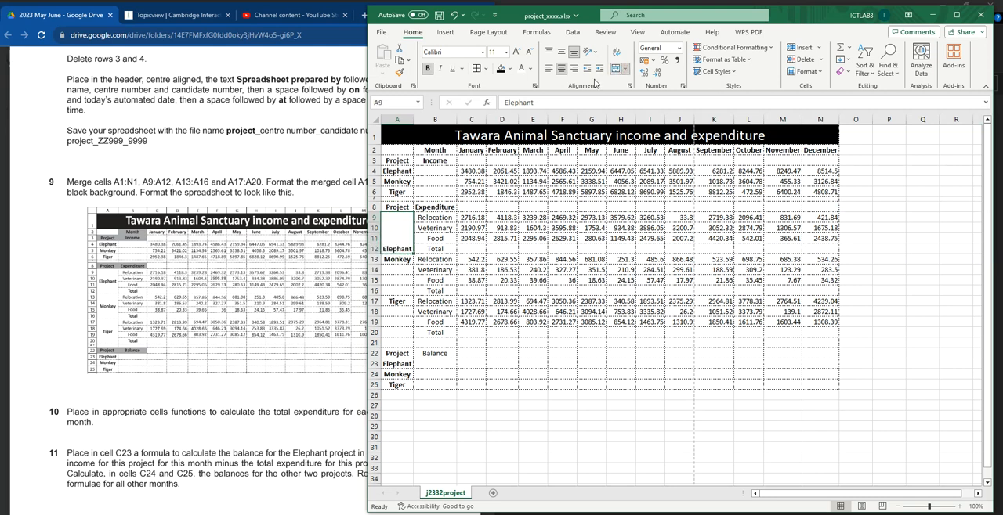
click(561, 52)
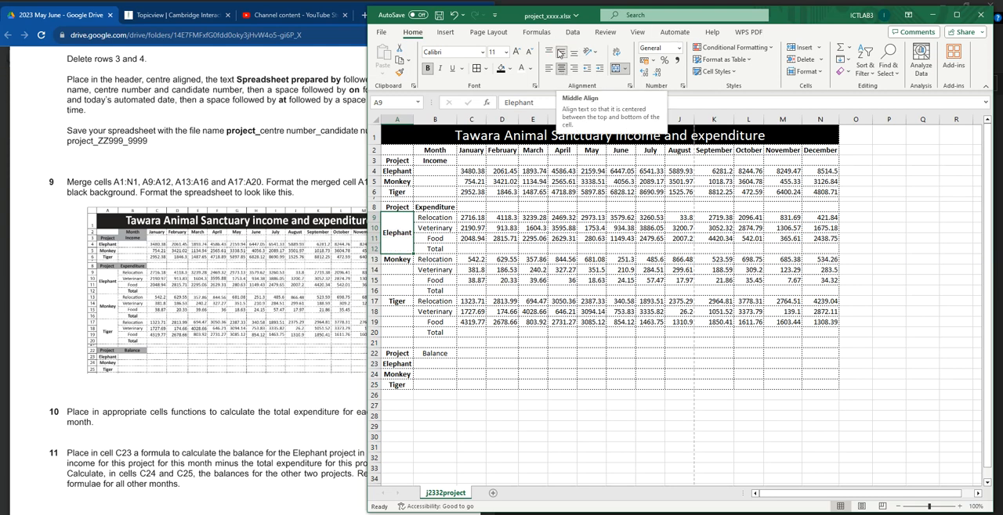
Step: Merge cells A13:A16 for the Monkey label and centre it vertically in the merged cell
click(399, 260)
drag(401, 268, 400, 291)
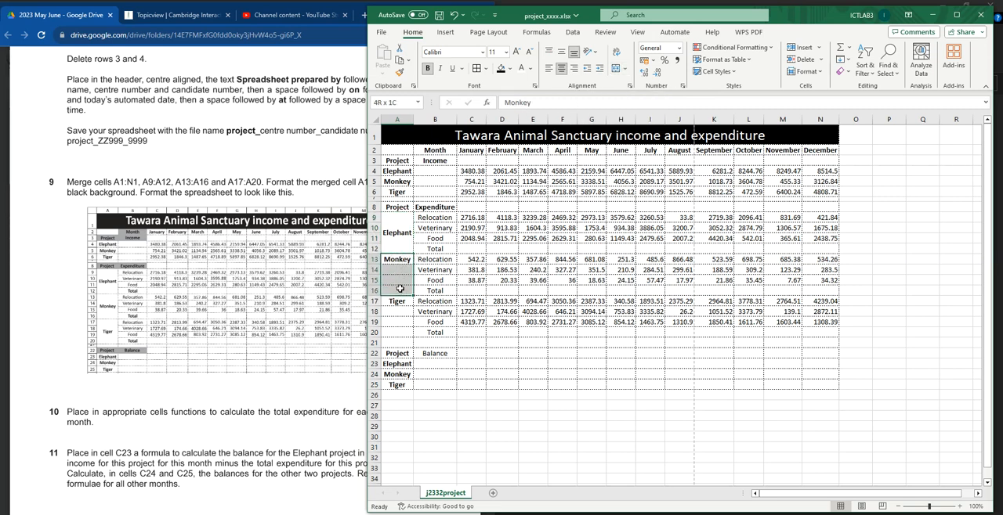
click(617, 69)
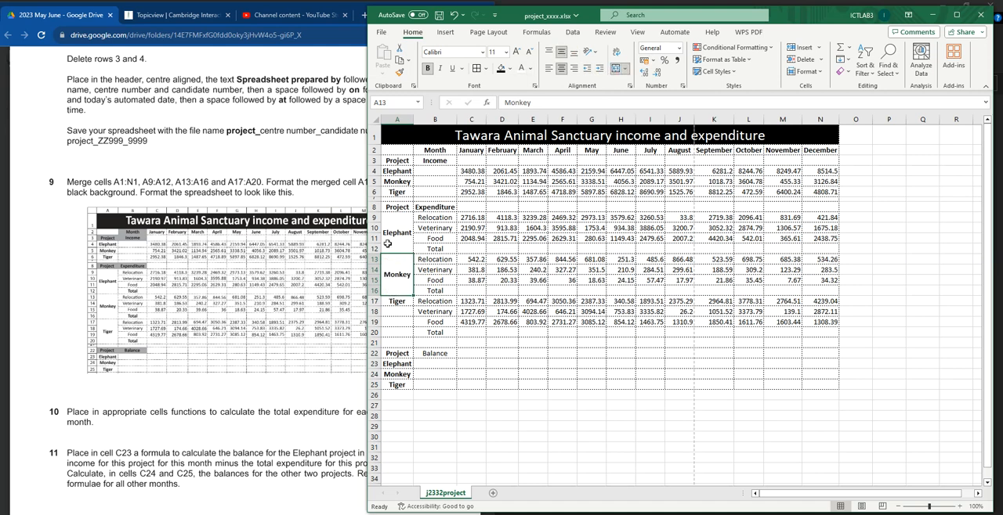
Step: Merge cells A17:A20 for the Tiger label and centre it vertically in the merged cell
click(398, 304)
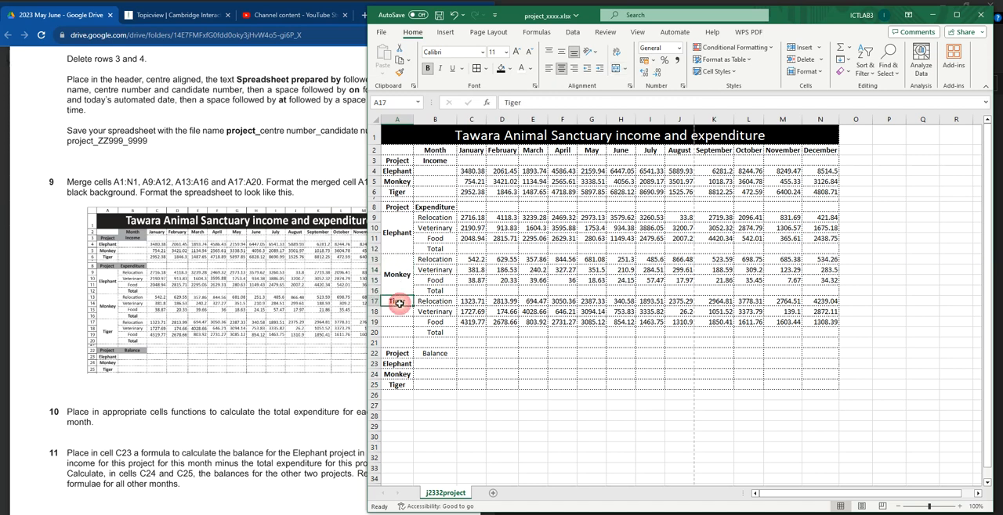
drag(401, 302, 406, 332)
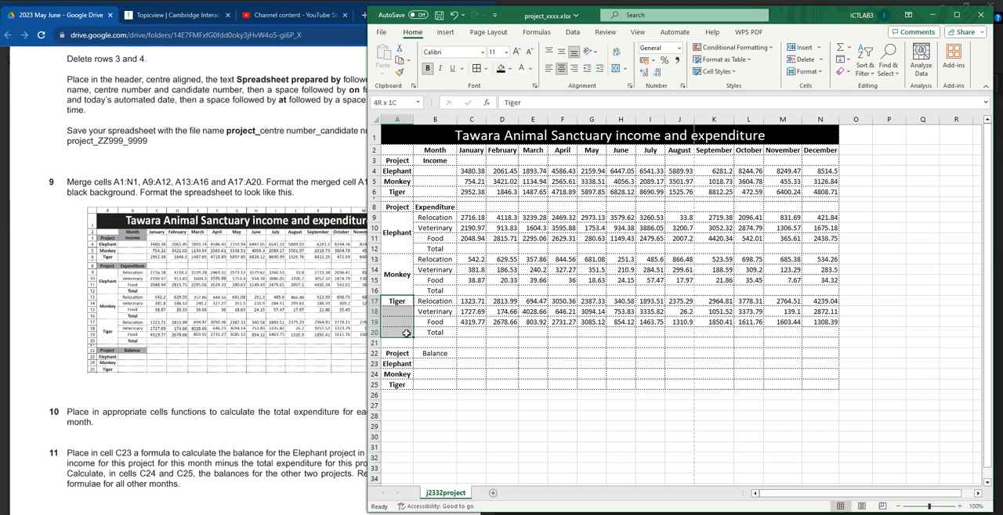
click(617, 69)
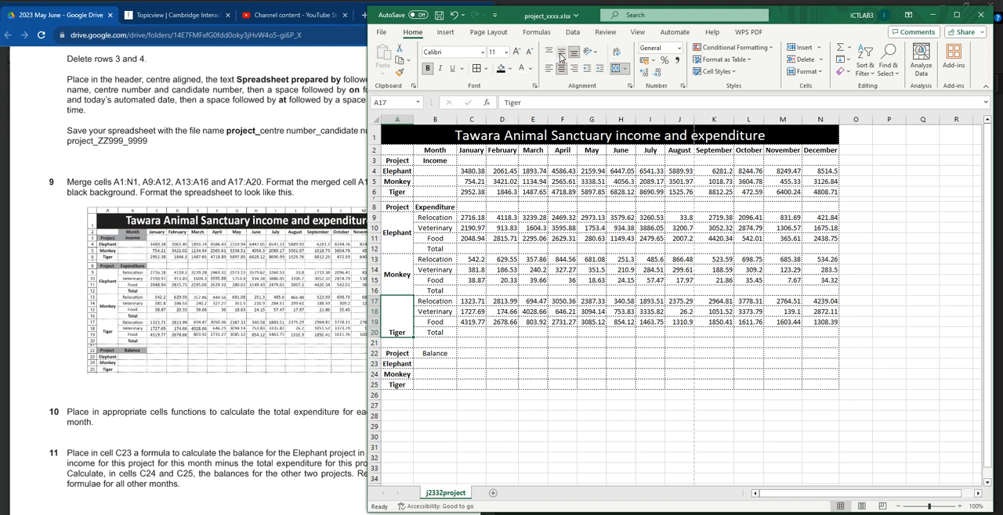
Step: Shrink blank row 21 to a narrow spacer between the expenditure and balance sections
click(392, 347)
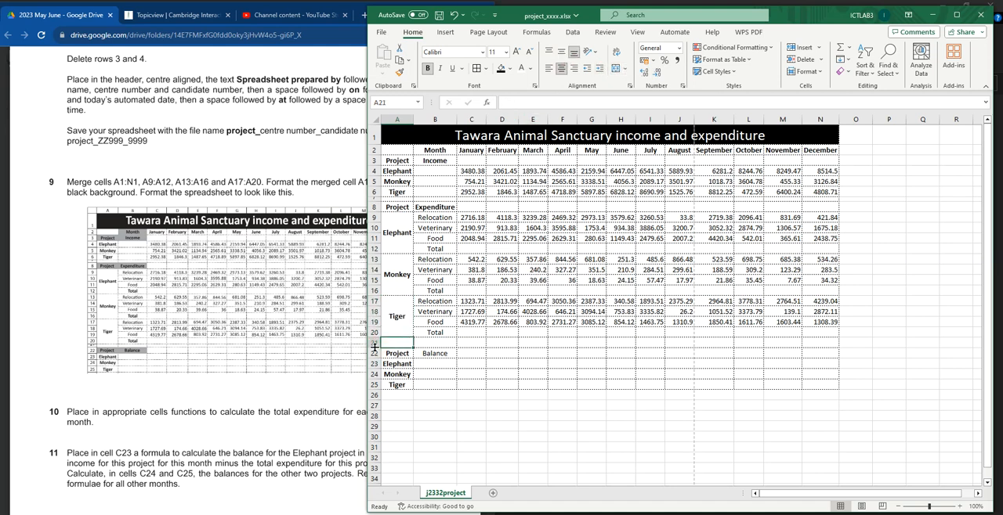
drag(374, 347, 377, 343)
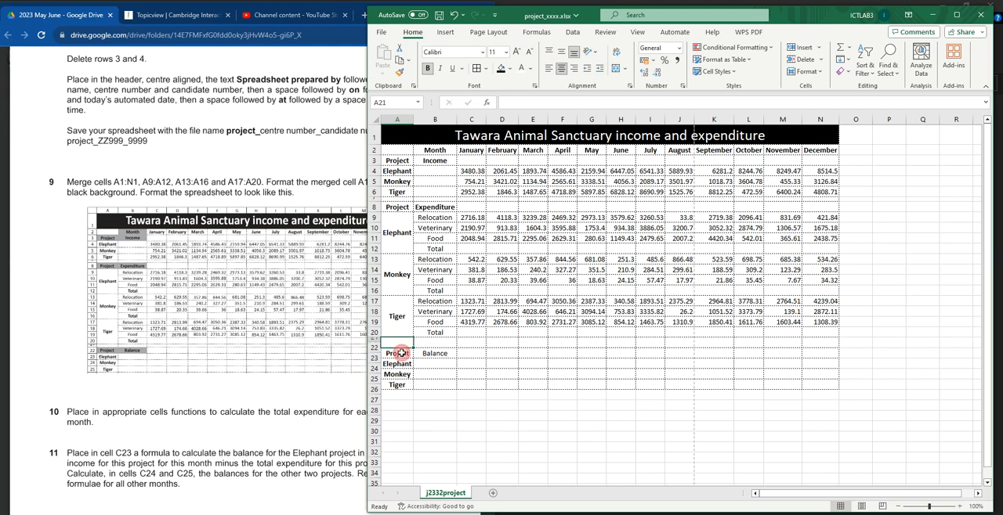
click(434, 350)
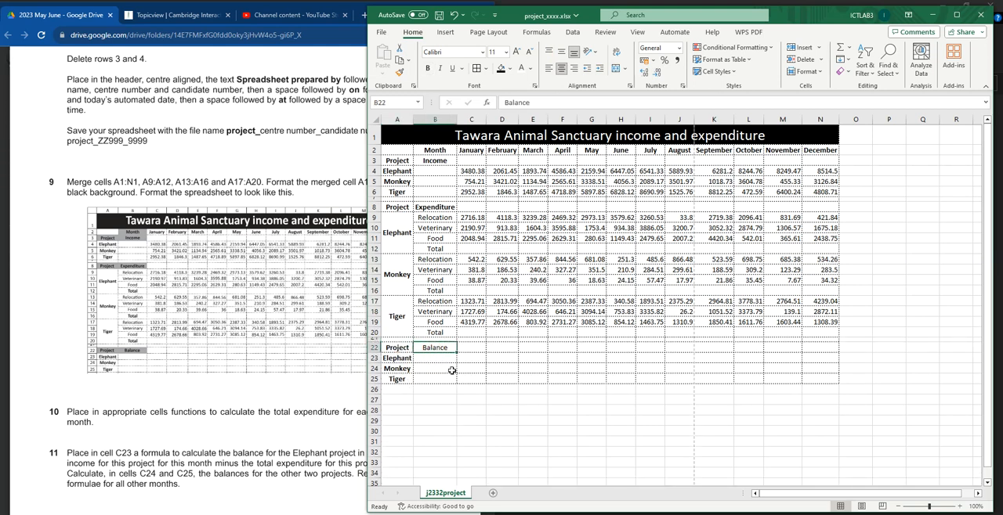
Step: Make the Total labels in B12, B16 and B20 and the Balance heading in B22 bold
click(441, 332)
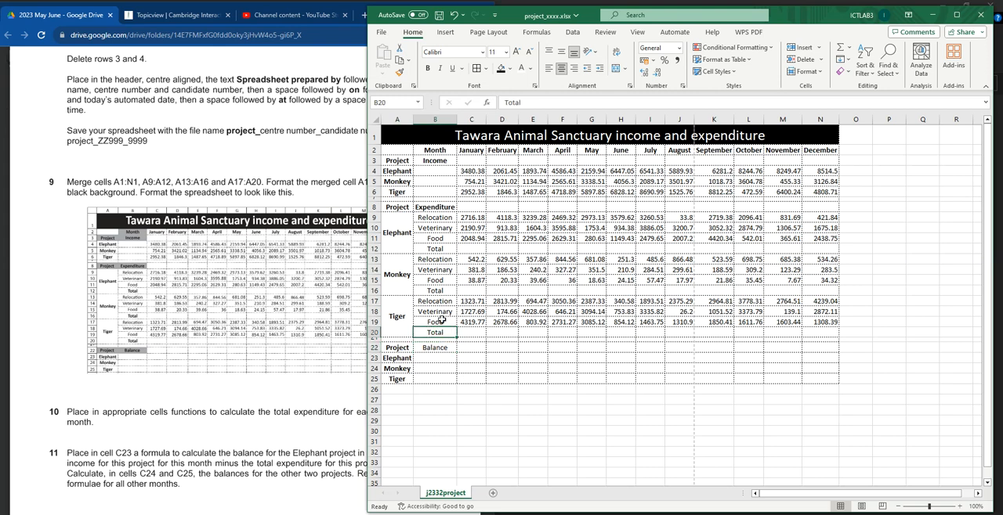
click(441, 209)
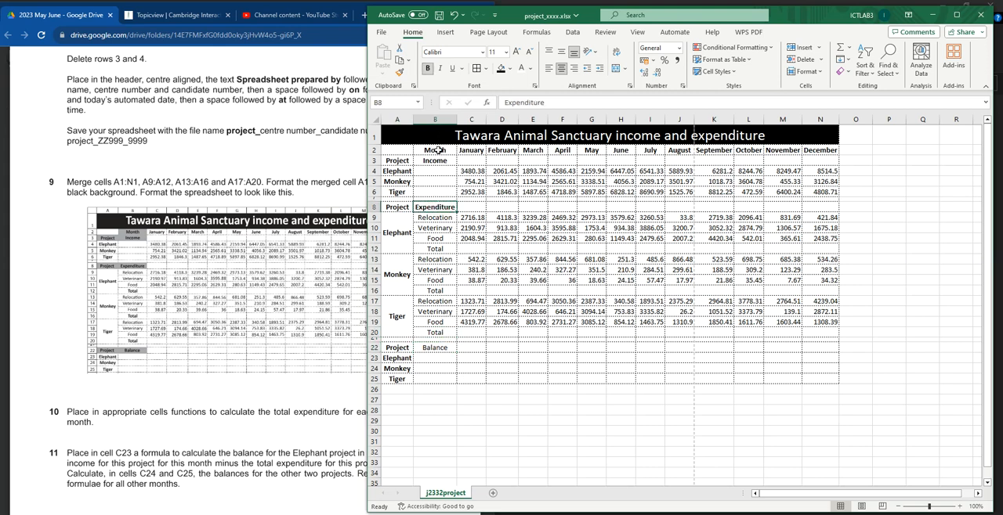
click(445, 248)
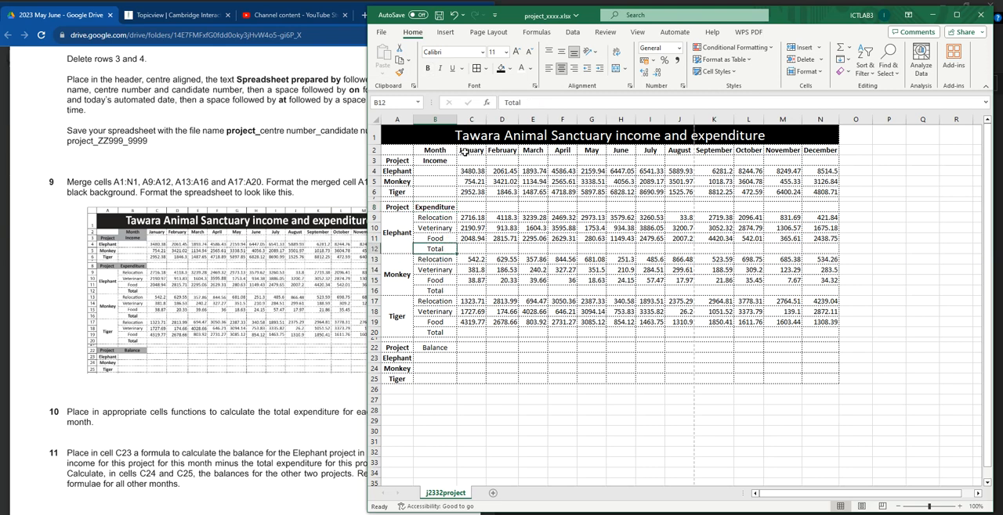
click(427, 68)
click(441, 291)
click(427, 68)
click(440, 334)
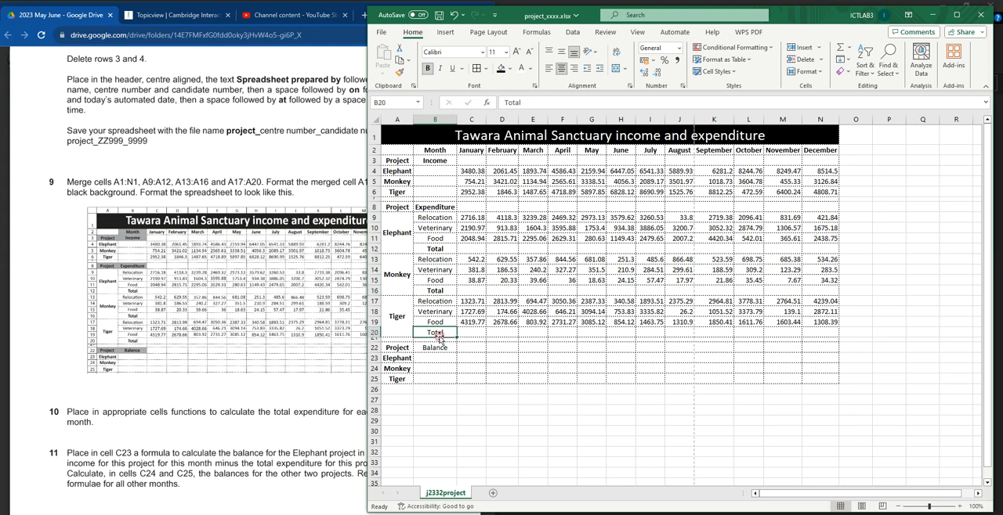
click(428, 68)
click(435, 348)
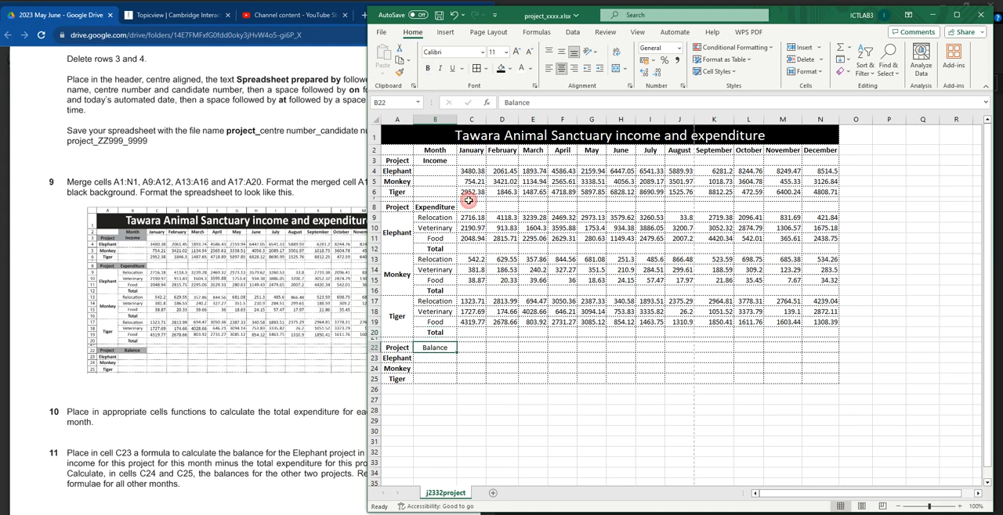
click(428, 69)
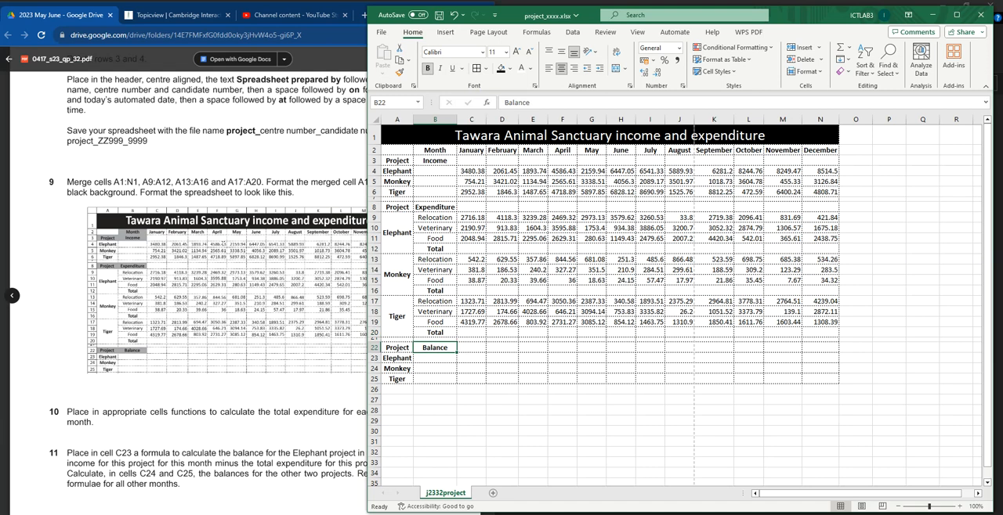
Step: Compare the sheet with the full sample layout and read question 10 on total expenditure per project and month
click(179, 385)
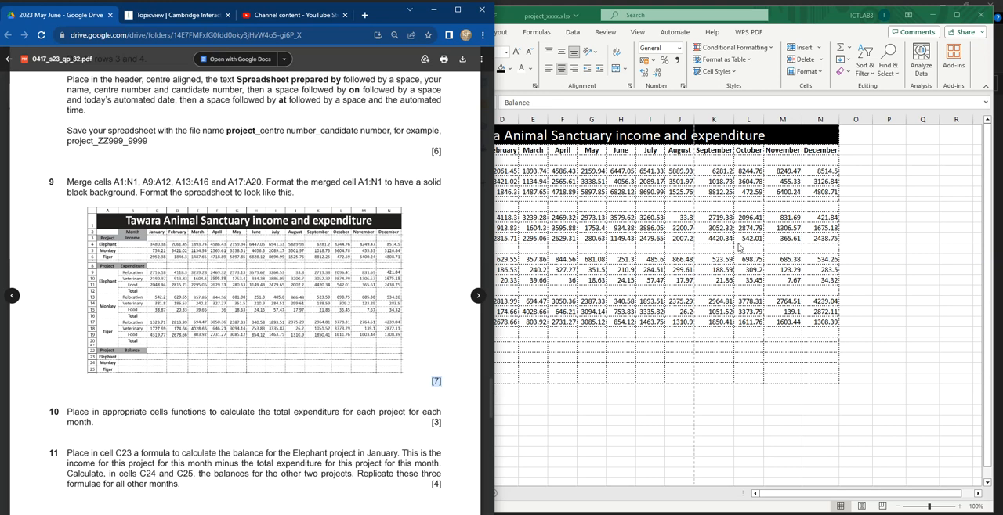
click(711, 268)
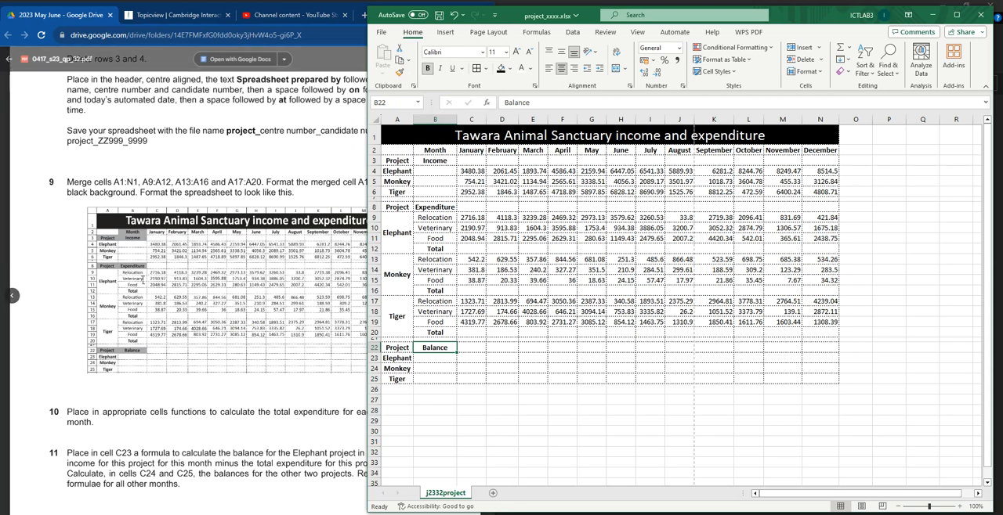
scroll(142, 279, down, 3)
scroll(139, 285, down, 2)
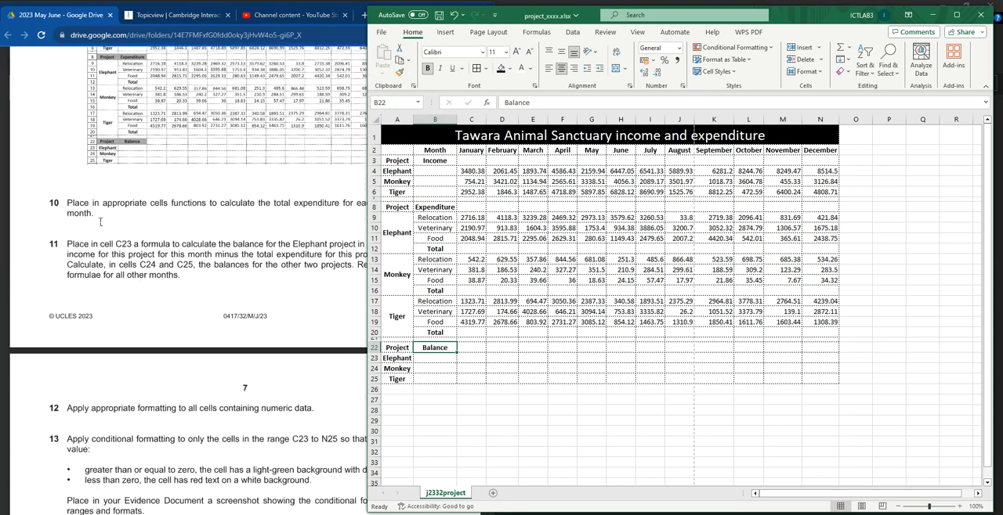
click(100, 219)
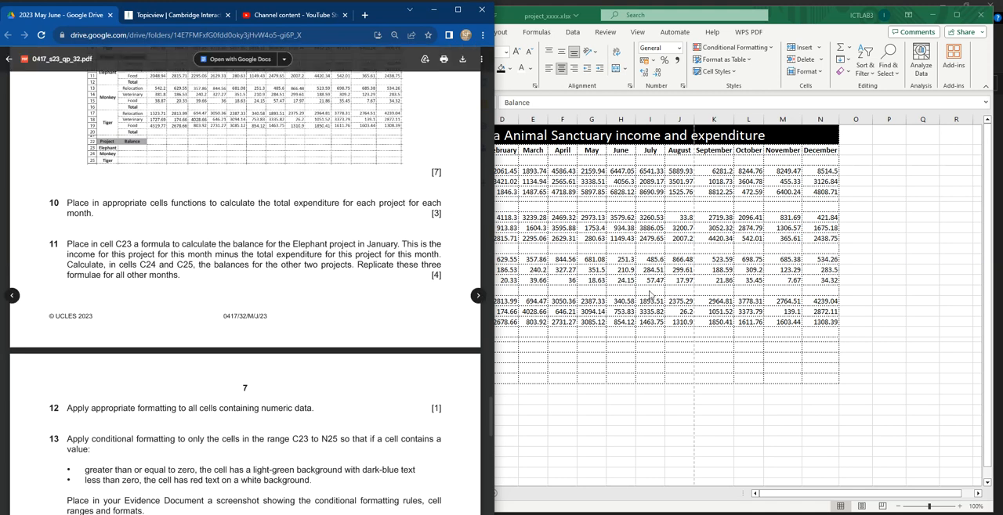
click(606, 292)
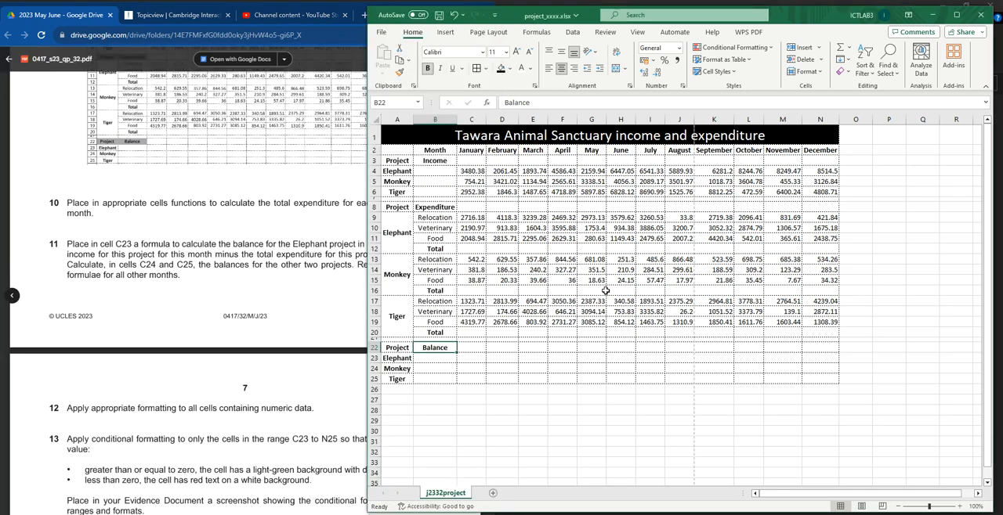
Step: Enter a SUM function over C9:C11 in cell C12 for the Elephant project's January total expenditure
click(440, 207)
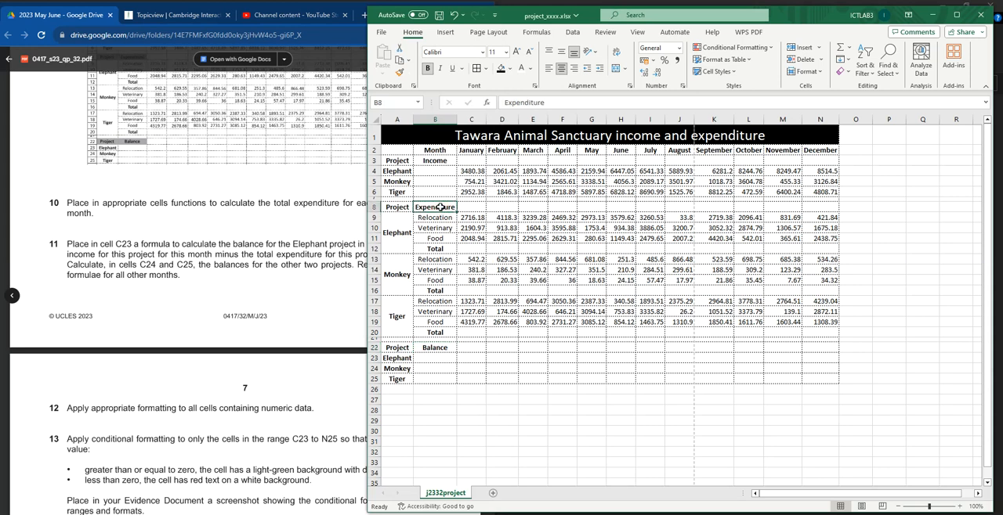
click(474, 249)
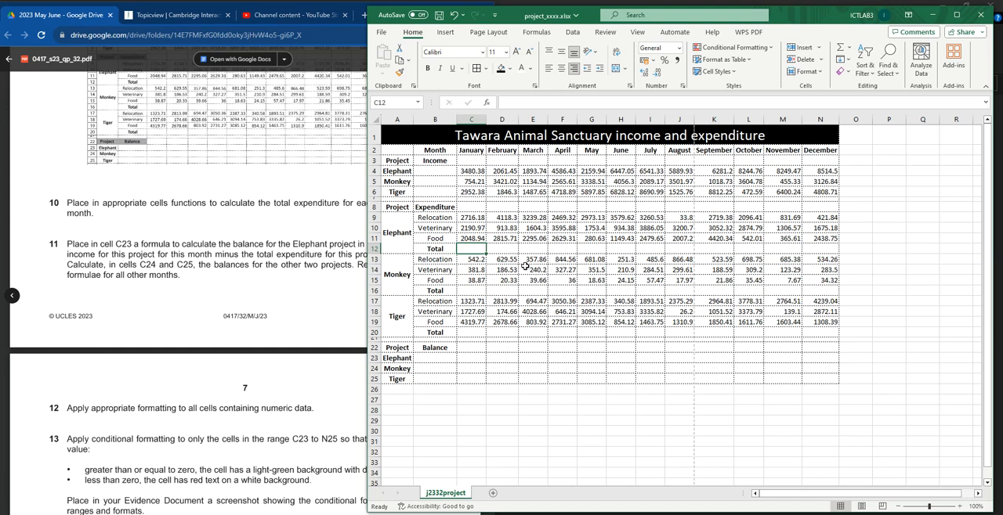
ctrl+scroll(506, 255, up, 1)
ctrl+scroll(506, 255, up, 4)
ctrl+scroll(505, 258, up, 1)
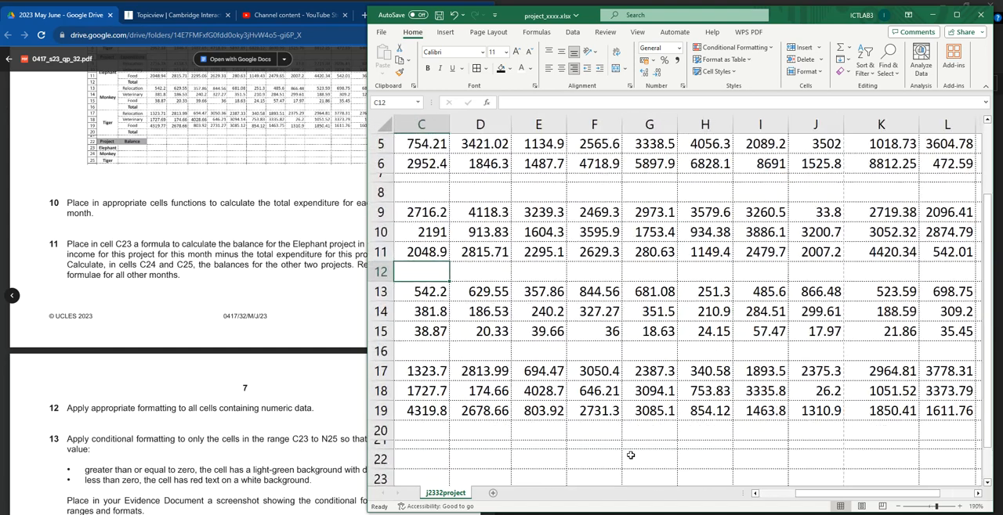
drag(827, 498, 764, 501)
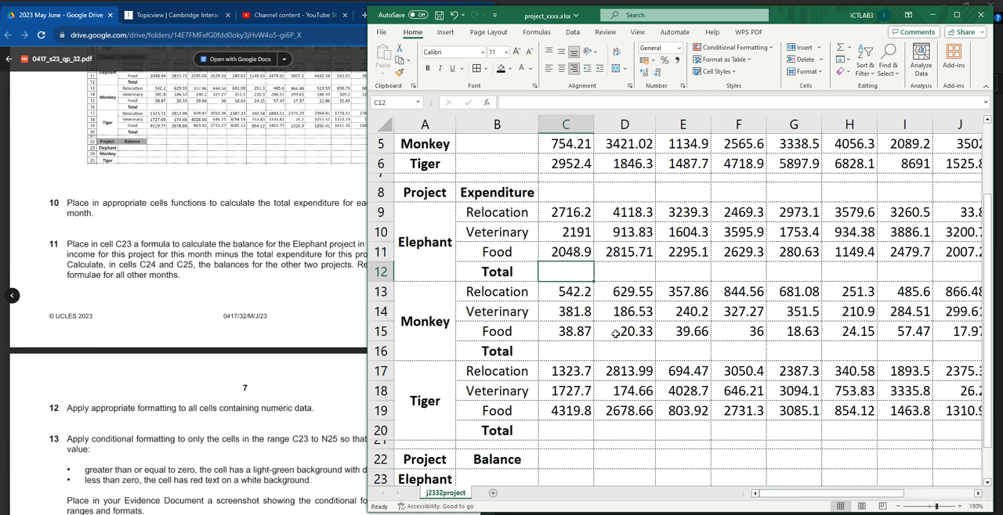
text(=sum)
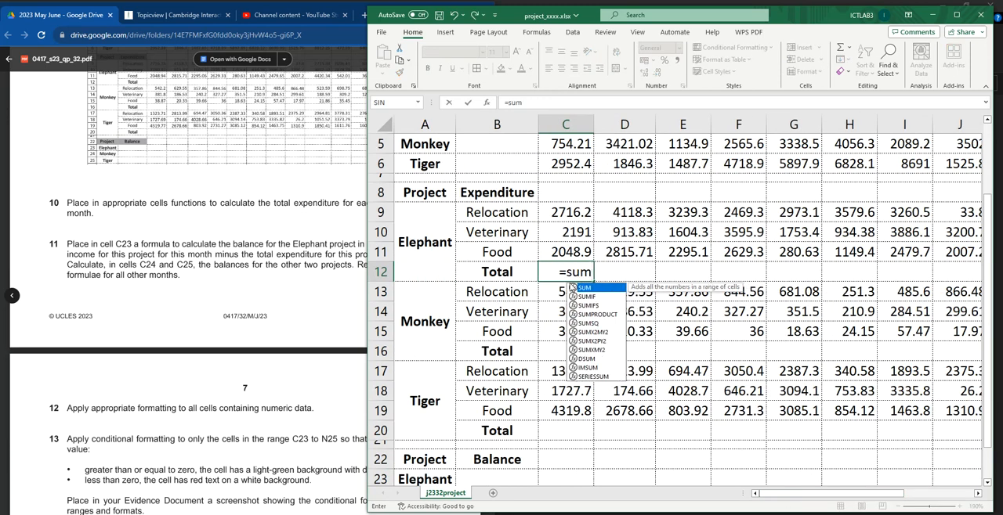
text(()
drag(587, 210, 582, 249)
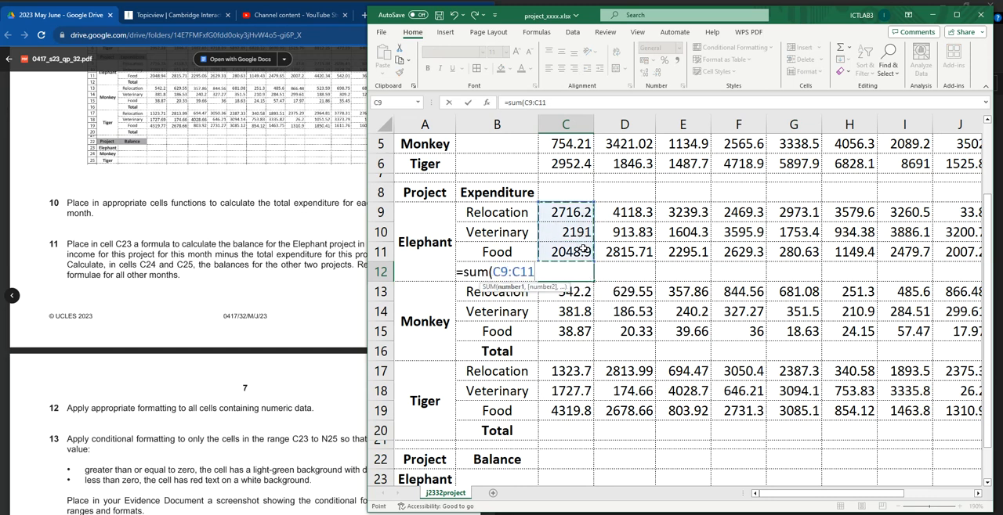
key(Return)
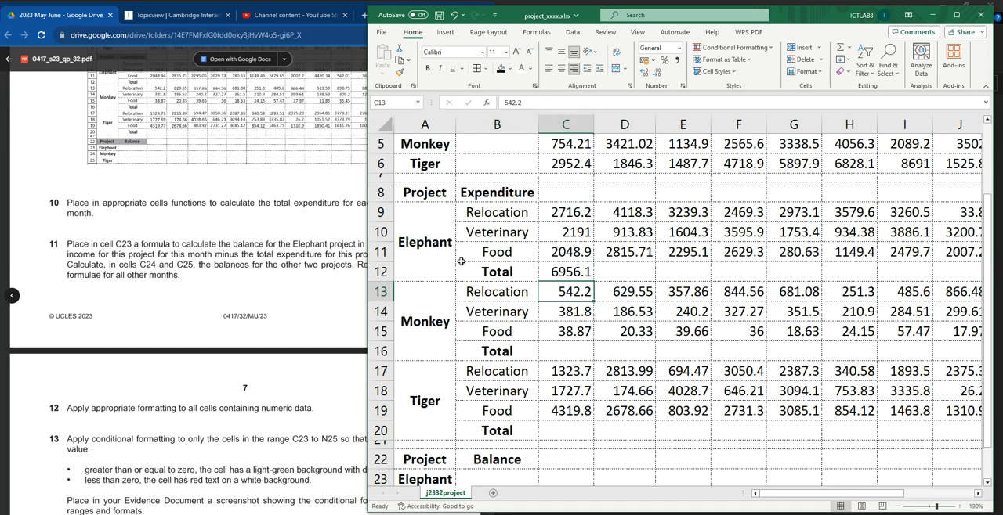
click(580, 271)
scroll(609, 191, up, 2)
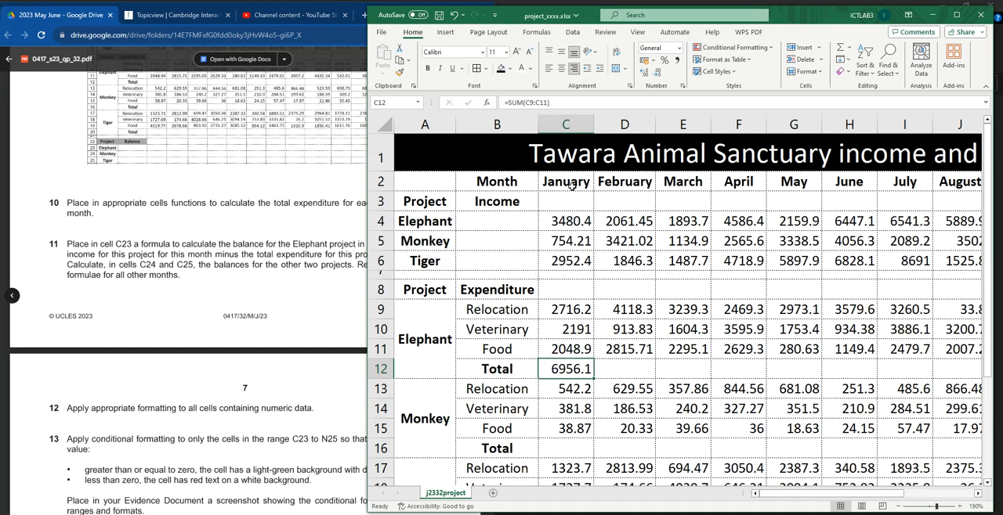
Step: Replicate the Elephant project's total expenditure function from C12 across to N12 for the remaining months
scroll(637, 265, down, 1)
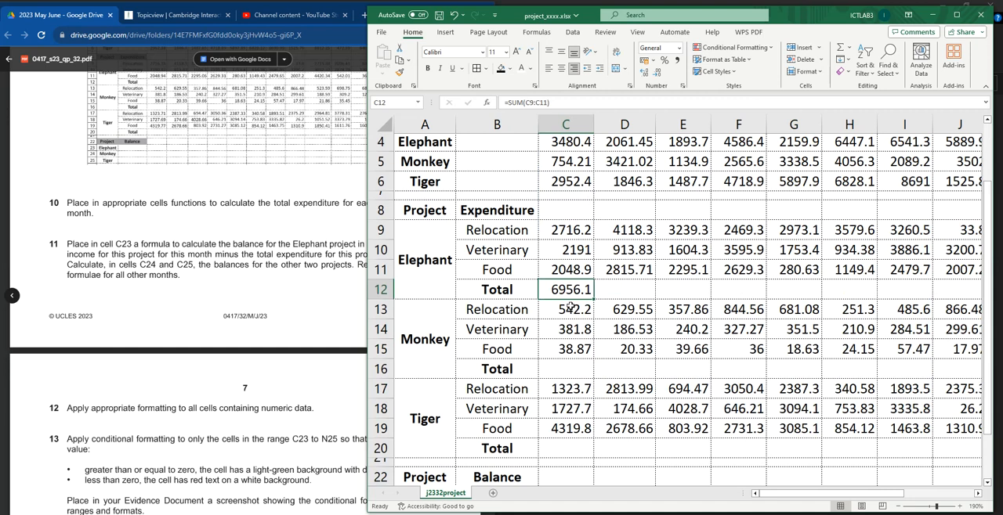
mouse_move(593, 299)
mouse_down()
mouse_move(999, 293)
mouse_move(878, 308)
mouse_up()
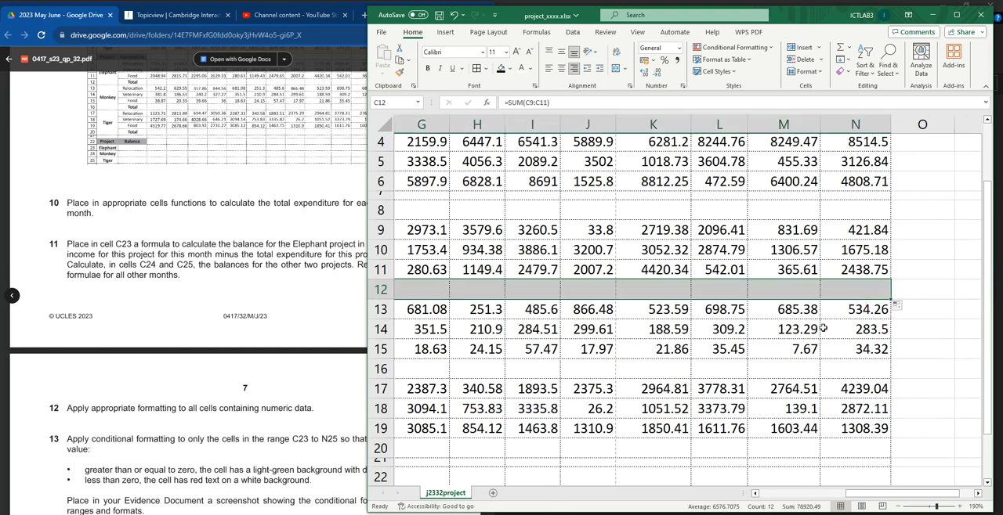
drag(881, 500, 782, 499)
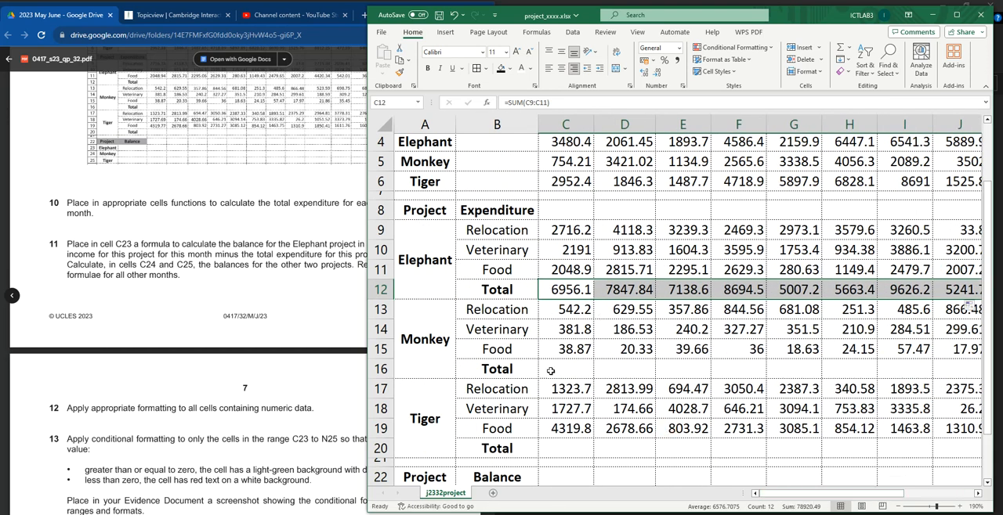
Step: Enter a SUM function over C13:C15 in cell C16 for the Monkey project's January total expenditure
click(574, 375)
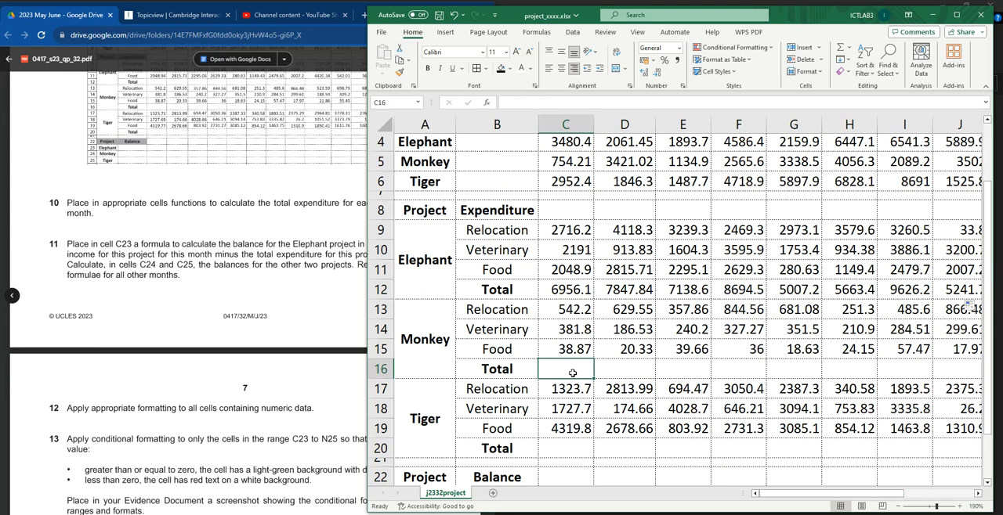
text(=sum)
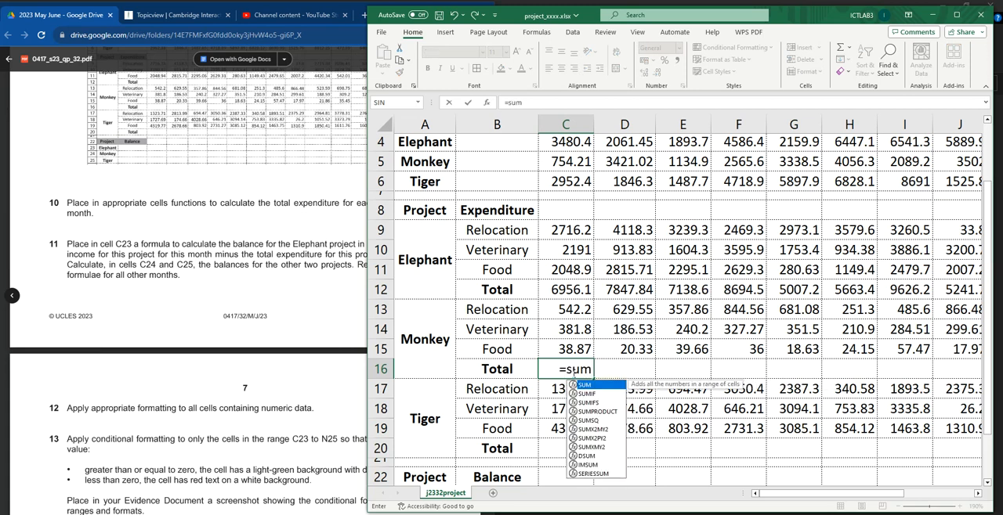
text(()
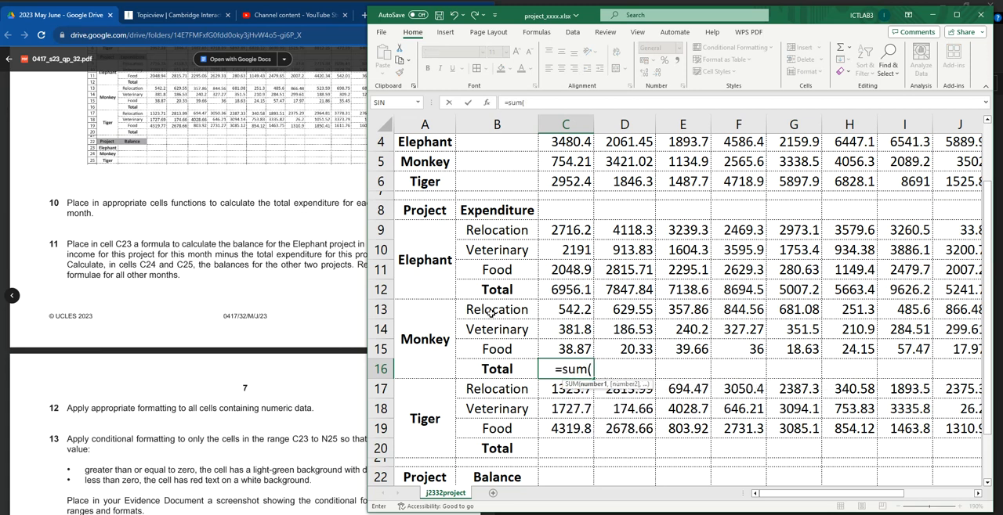
drag(574, 310, 576, 349)
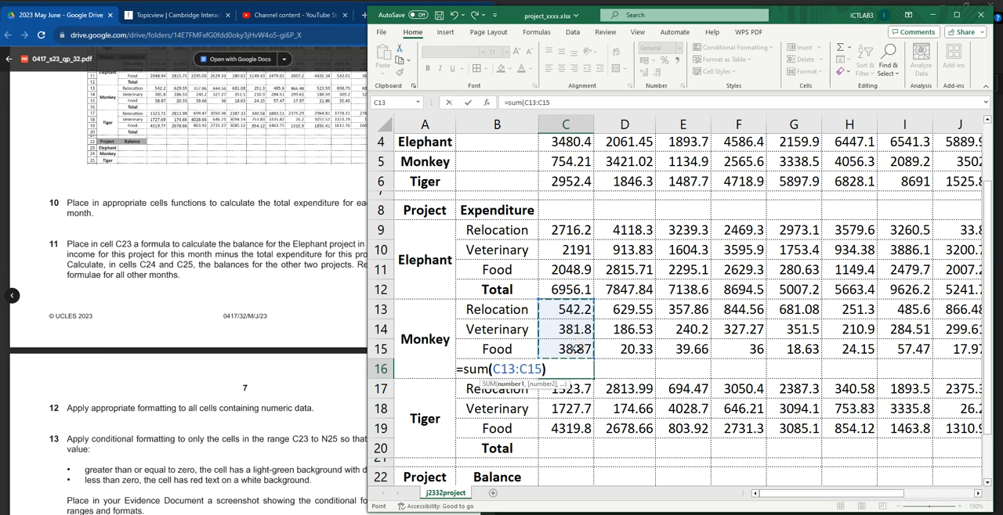
text())
key(Return)
Step: Replicate the Monkey project's total function from C16 across to N16
click(577, 369)
drag(594, 379, 912, 374)
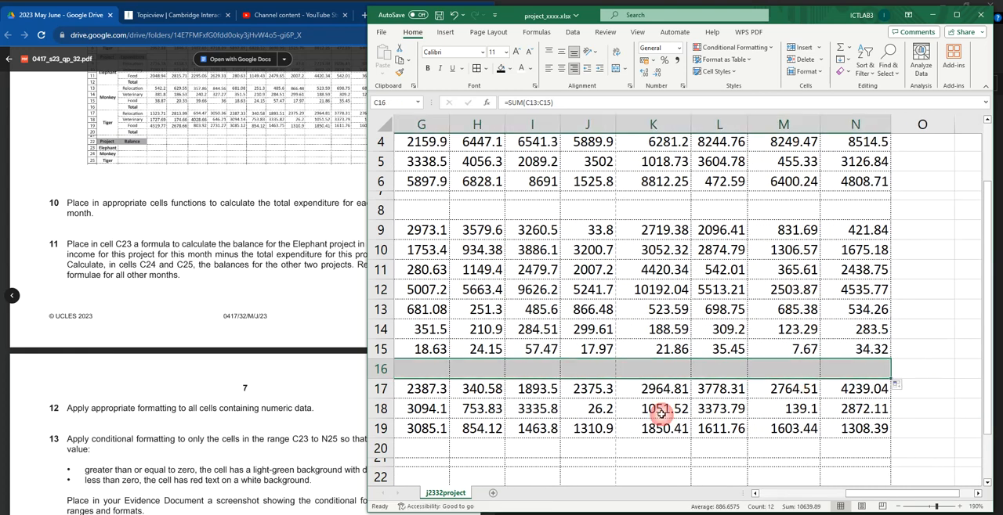
scroll(650, 399, left, 3)
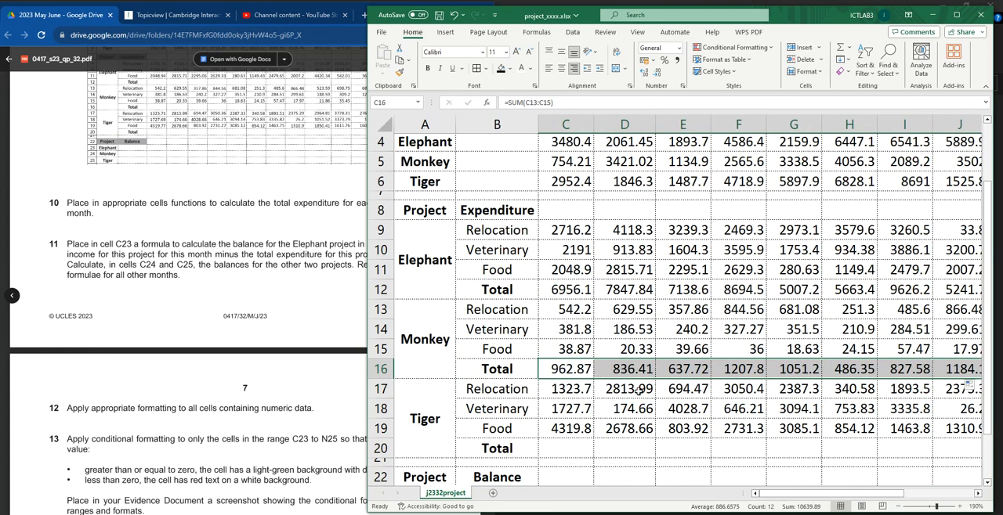
Step: Enter a SUM function over C17:C19 in cell C20 for the Tiger project's January total expenditure
scroll(616, 349, down, 3)
click(559, 286)
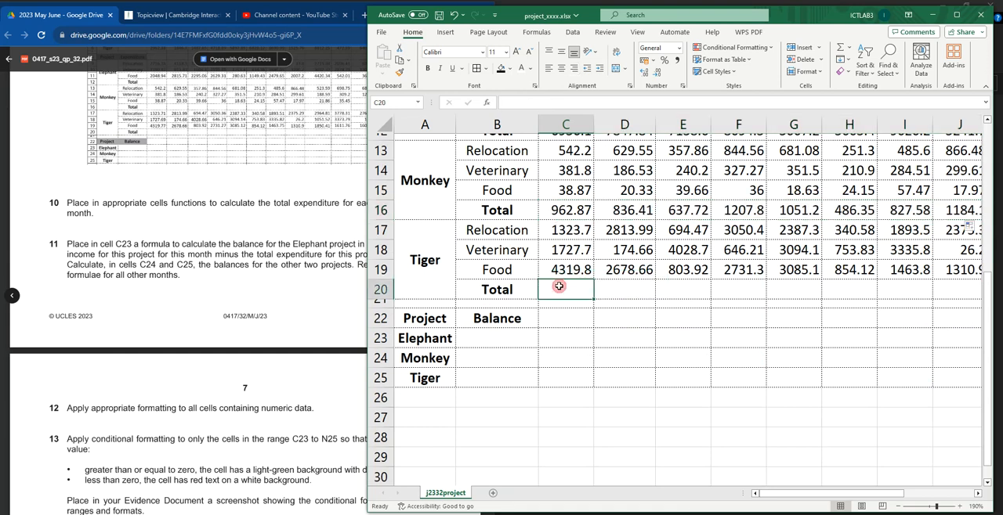
text(=sum)
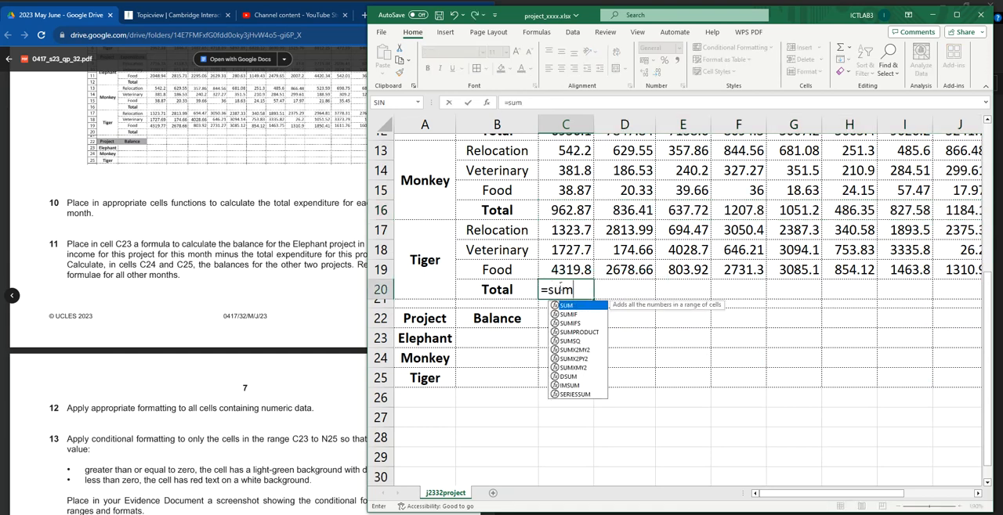
text(()
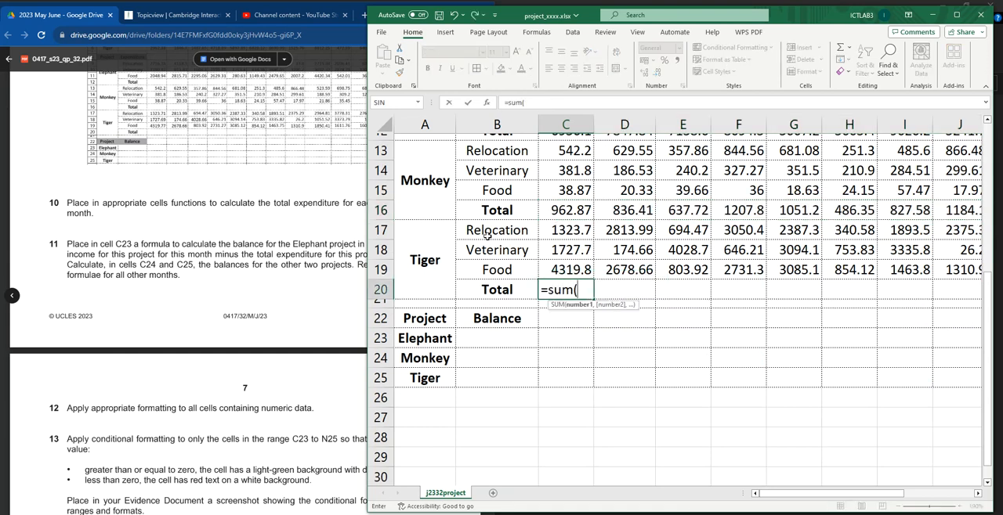
drag(564, 232, 566, 267)
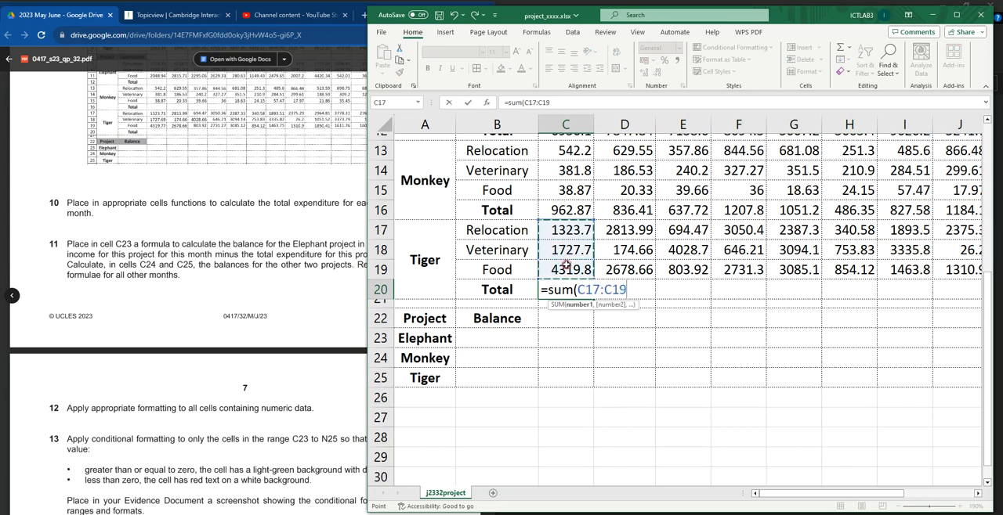
key(Return)
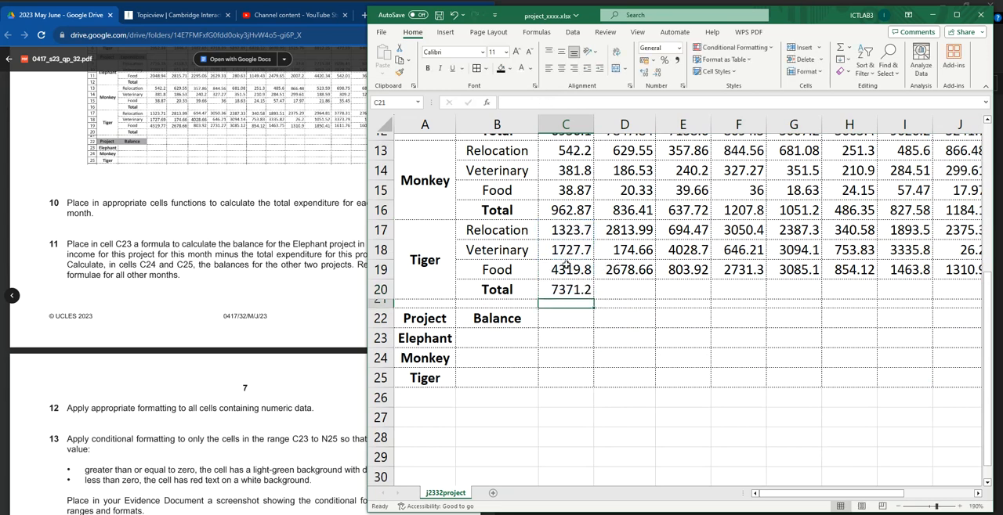
Step: Replicate the Tiger project's total function from C20 across to N20
click(572, 291)
drag(593, 299, 1000, 297)
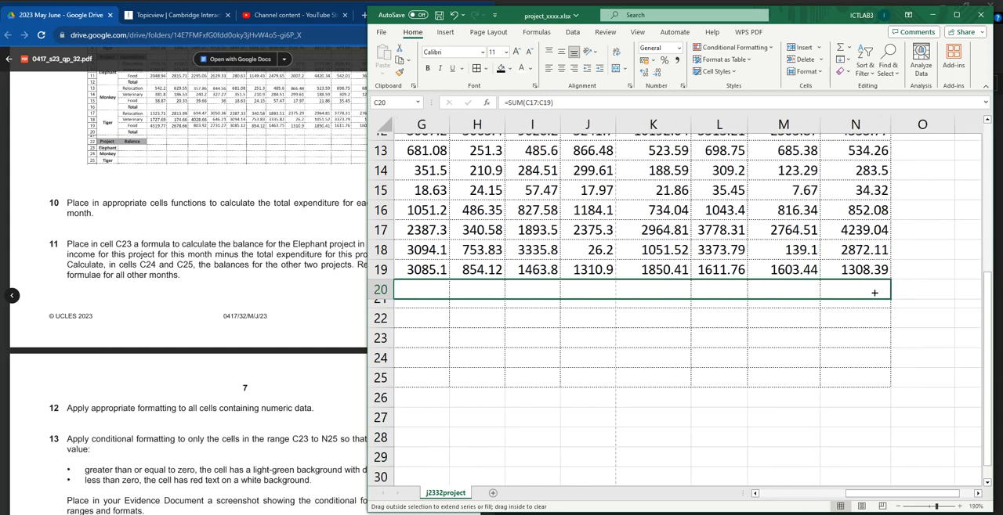
drag(874, 293, 874, 292)
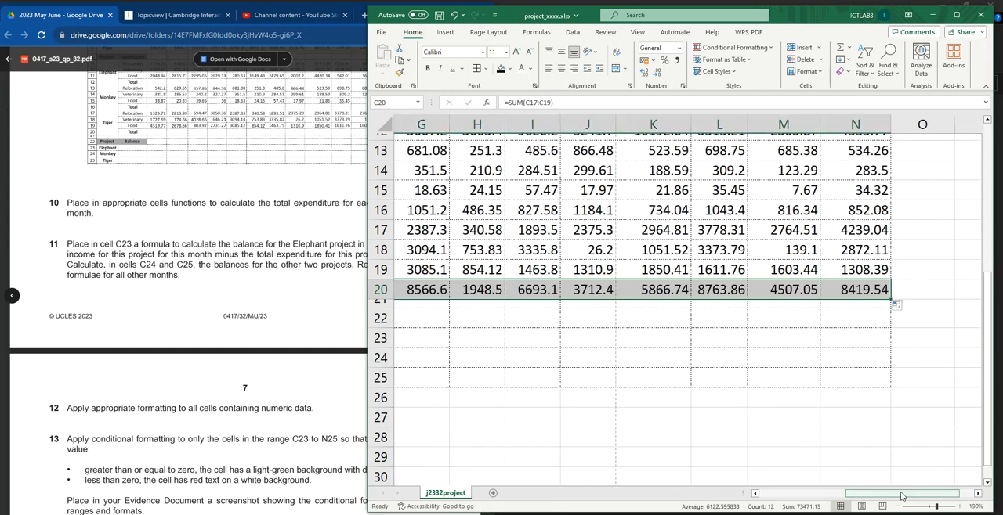
drag(900, 496, 807, 496)
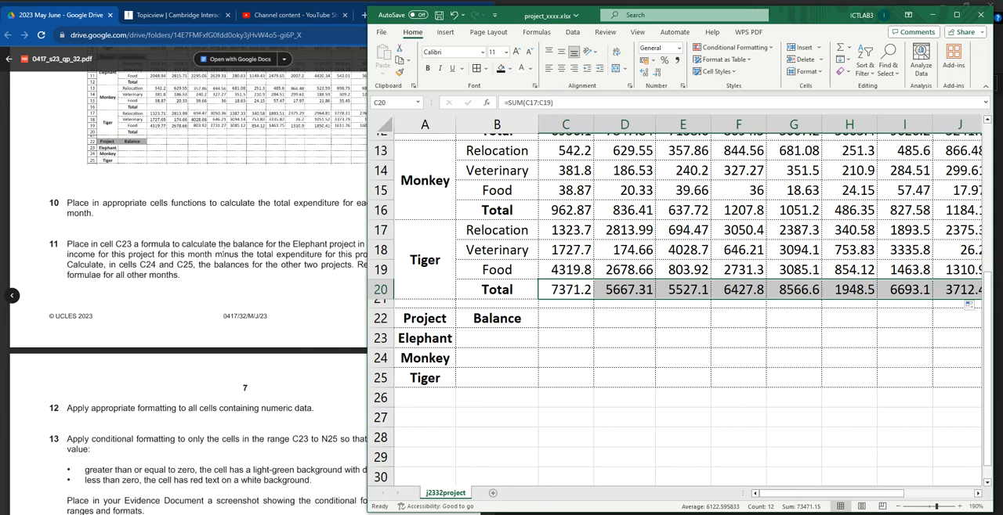
Step: Read question 11 on the project balances and start a formula in cell C23 for the Elephant project's January balance
click(136, 244)
scroll(174, 236, down, 1)
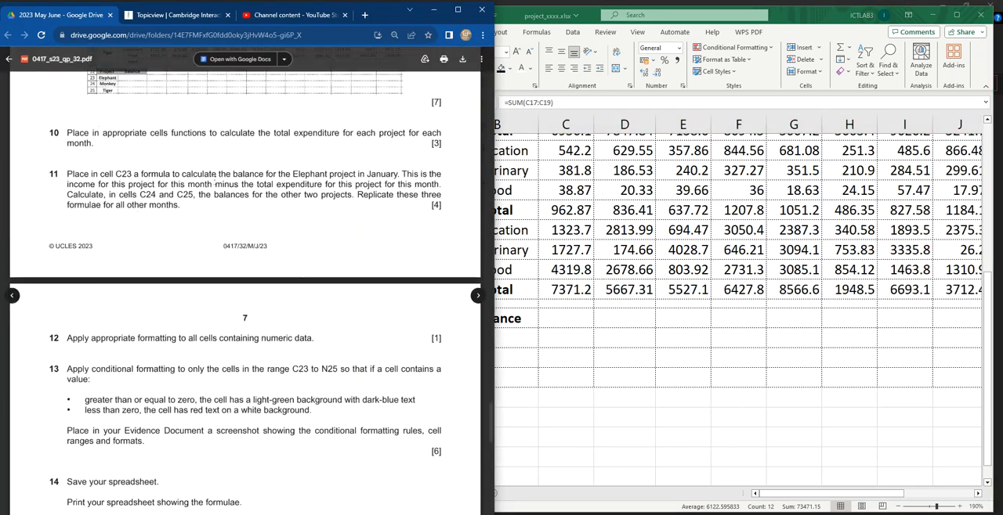
drag(68, 172, 133, 175)
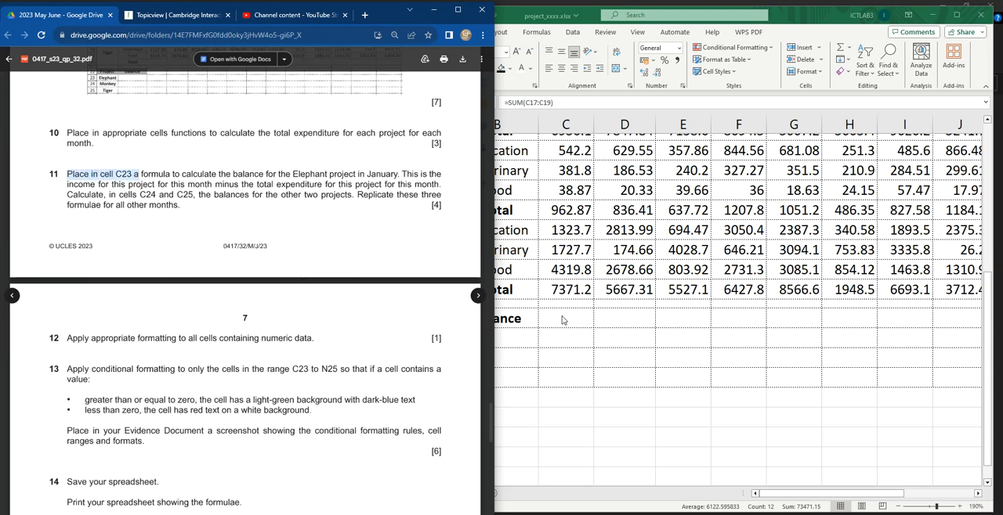
key(alt+Tab)
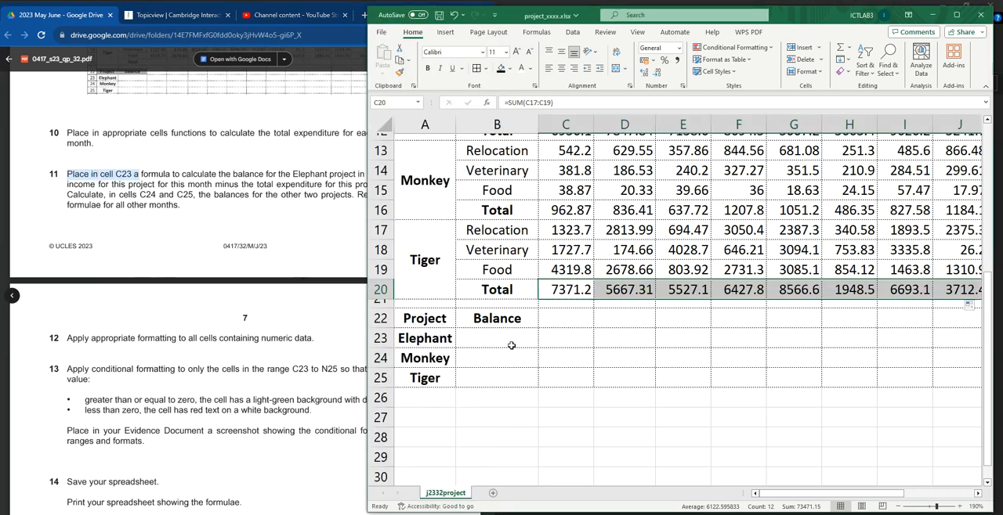
click(495, 336)
click(557, 337)
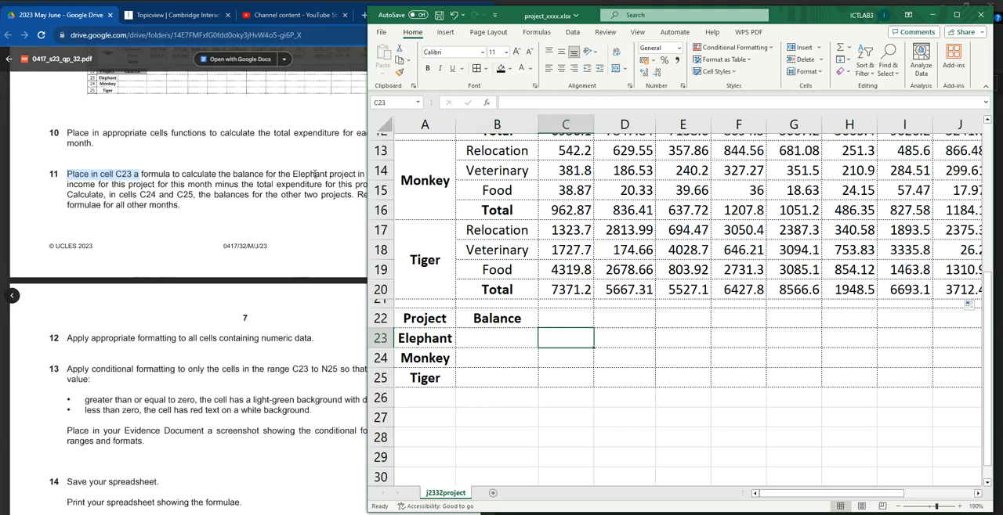
click(345, 177)
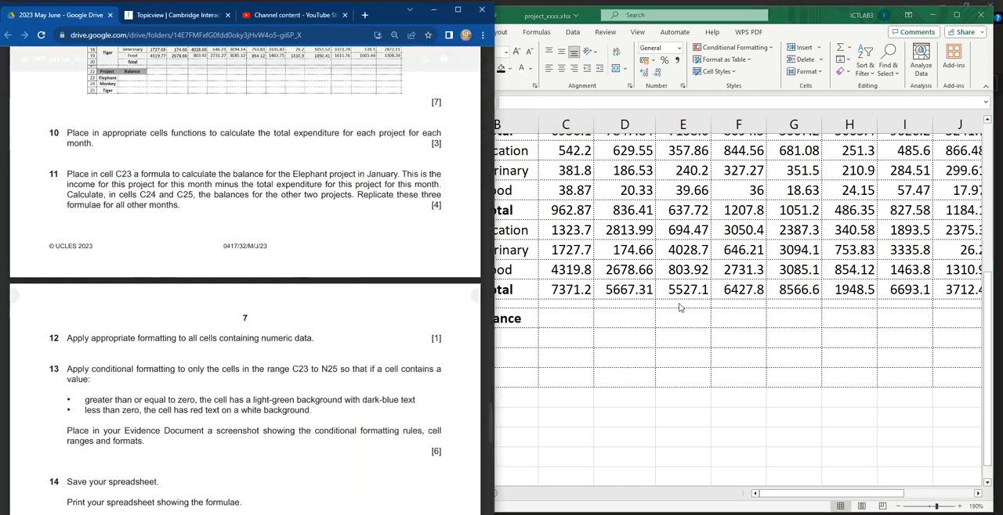
click(557, 318)
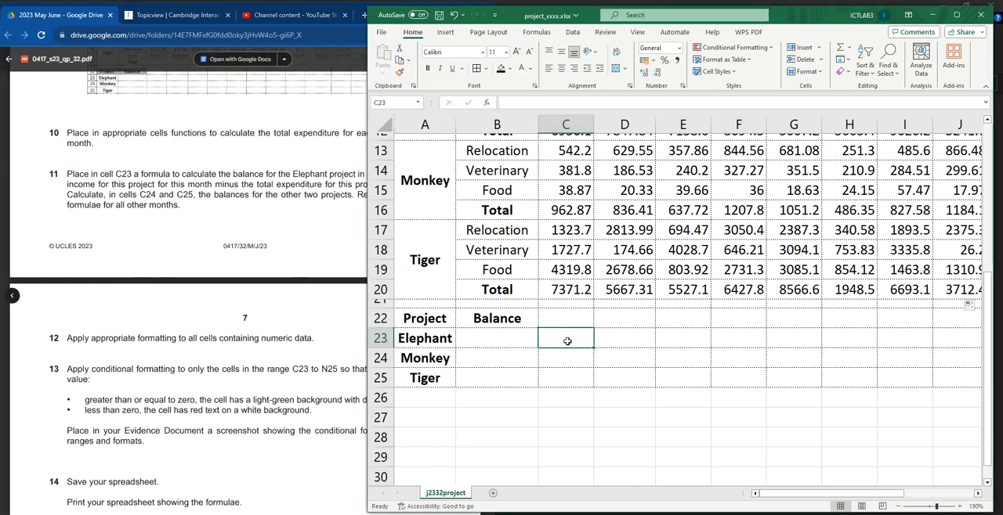
text(=)
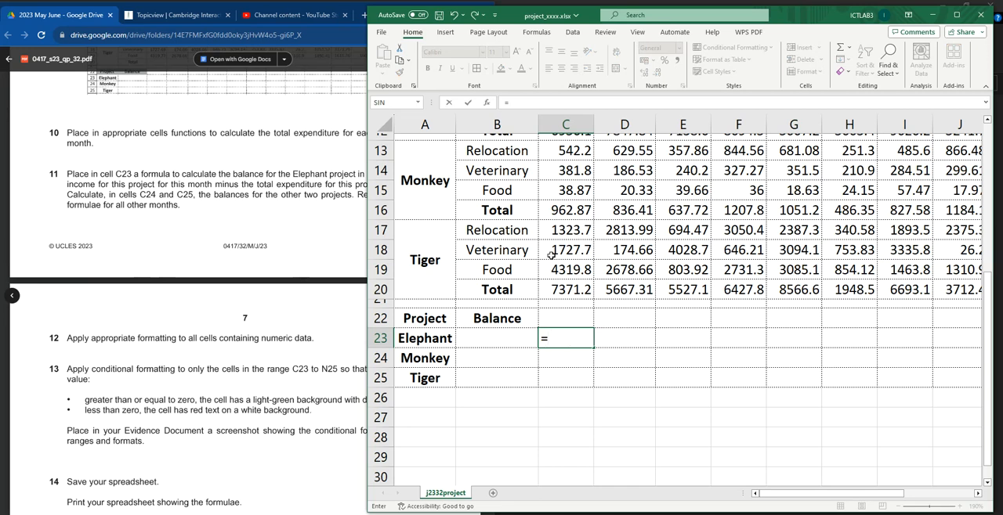
text(income)
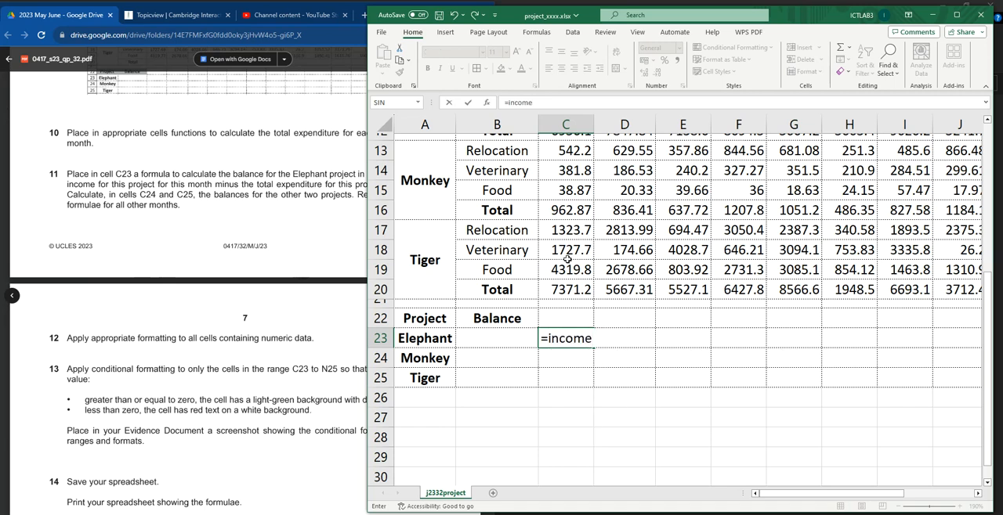
text( - expenditure)
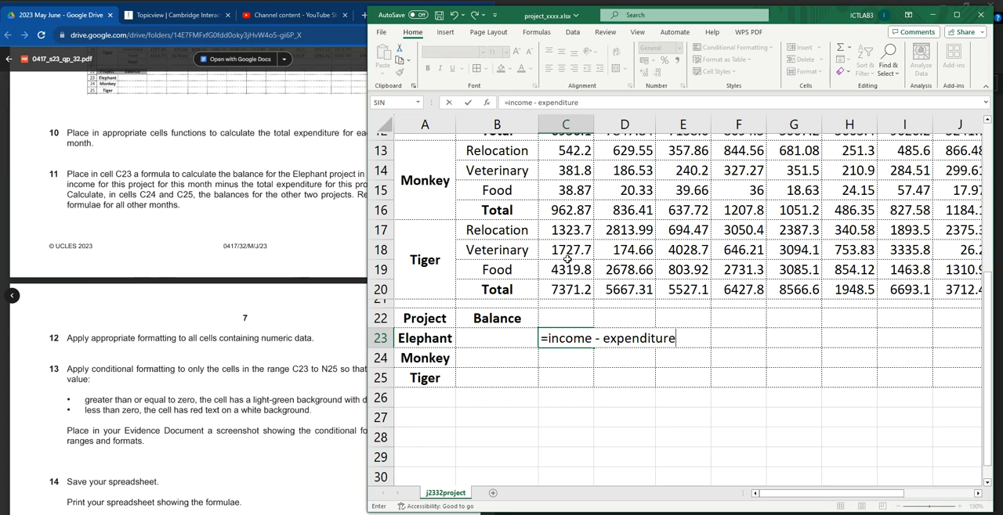
key(BackSpace)
key(BackSpace)
key(BackSpace)
key(BackSpace)
key(BackSpace)
key(BackSpace)
key(BackSpace)
key(BackSpace)
key(BackSpace)
key(BackSpace)
key(BackSpace)
key(BackSpace)
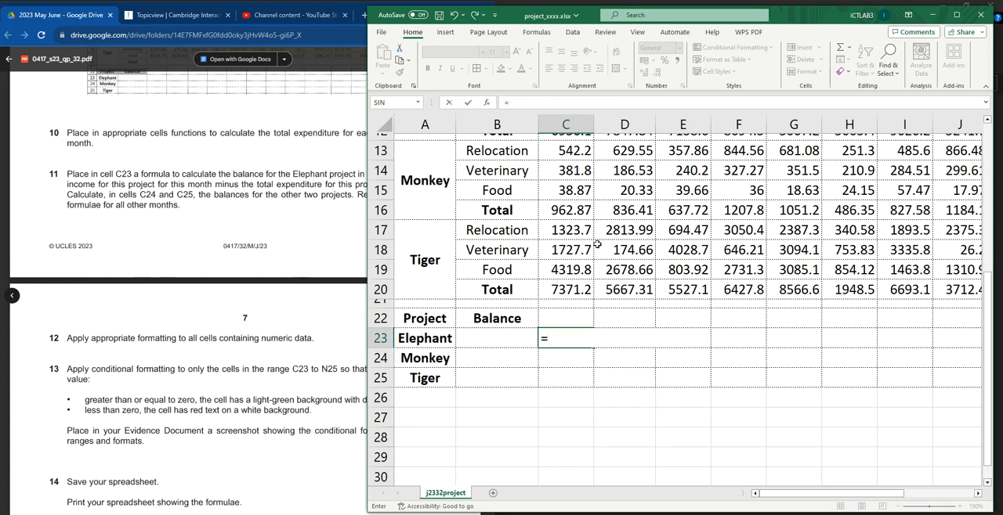
Step: Complete the formula =C4-C12 in cell C23 for the Elephant project's January balance
scroll(597, 244, up, 3)
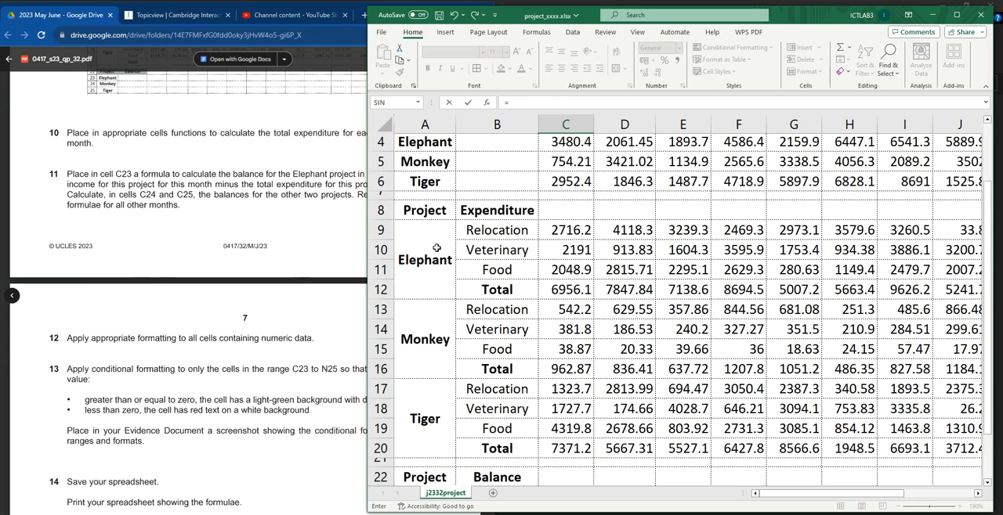
scroll(436, 247, up, 1)
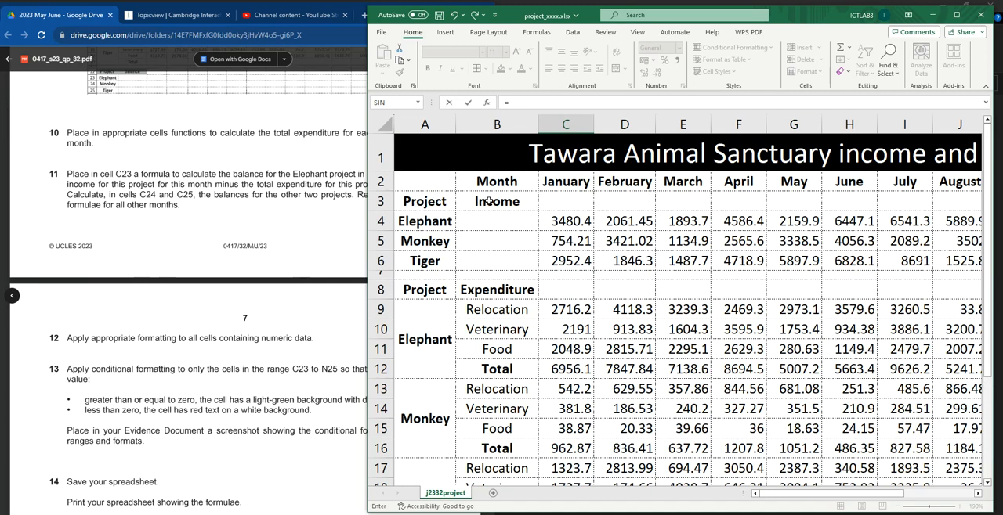
click(565, 223)
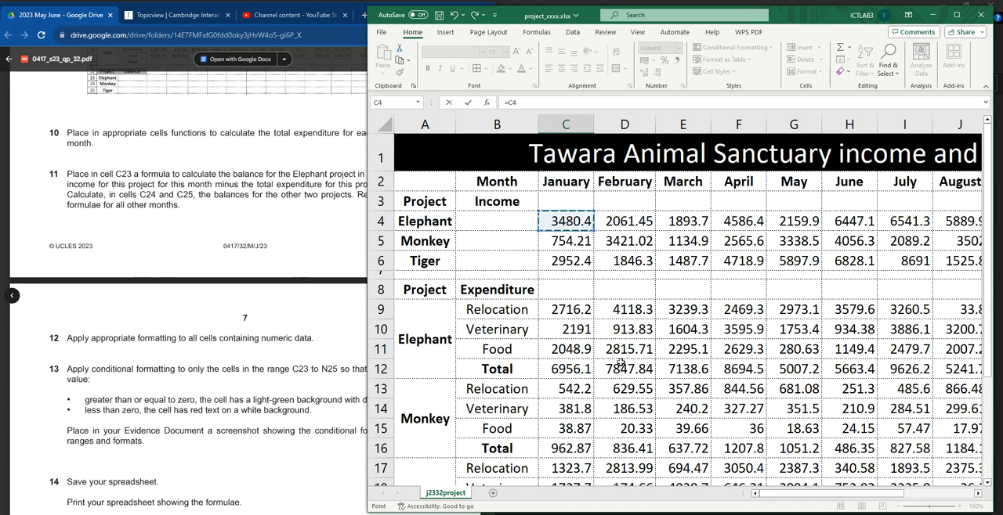
scroll(603, 361, down, 5)
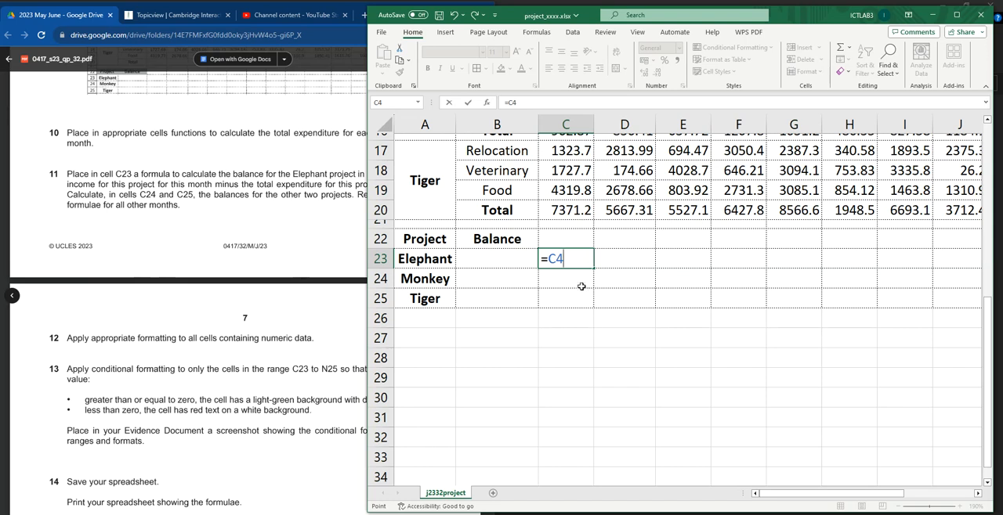
text(-)
scroll(629, 269, up, 3)
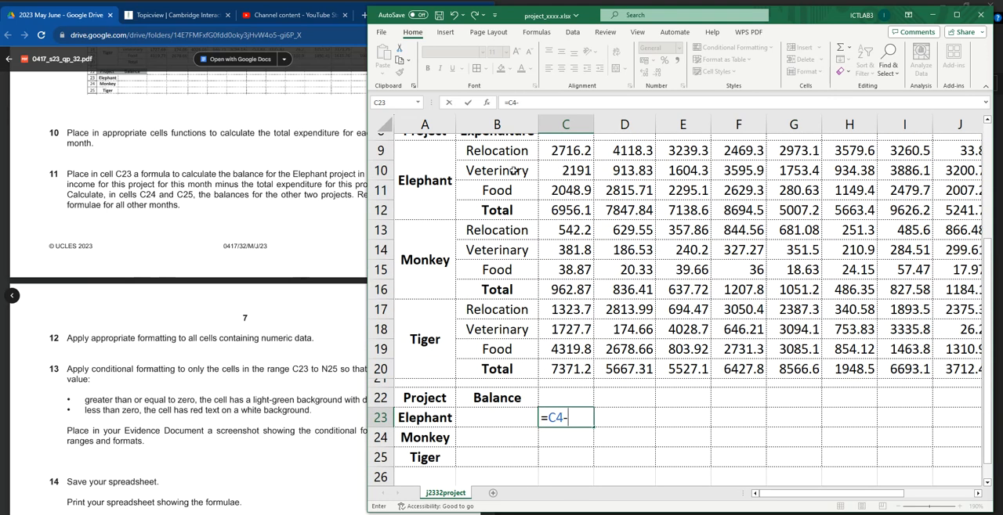
scroll(522, 219, up, 2)
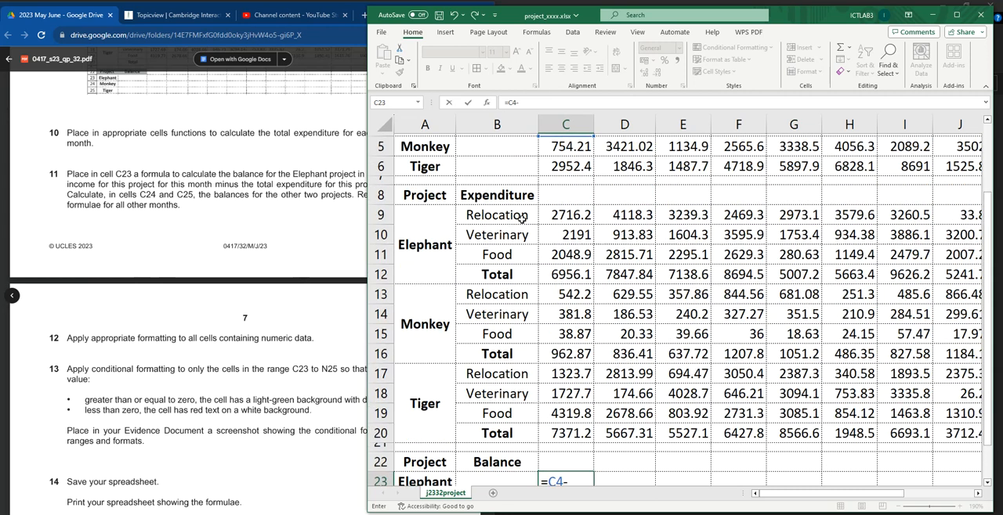
click(564, 290)
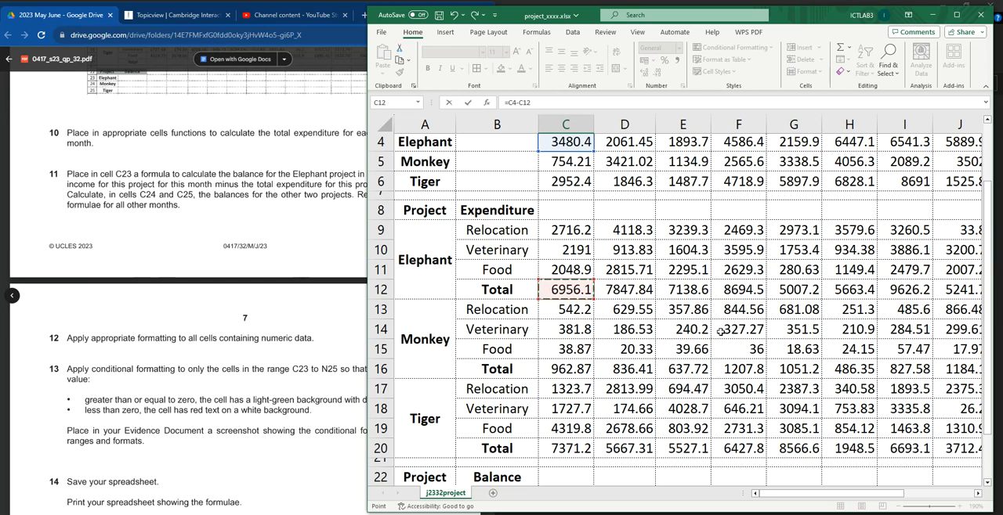
scroll(725, 320, down, 7)
scroll(644, 325, up, 3)
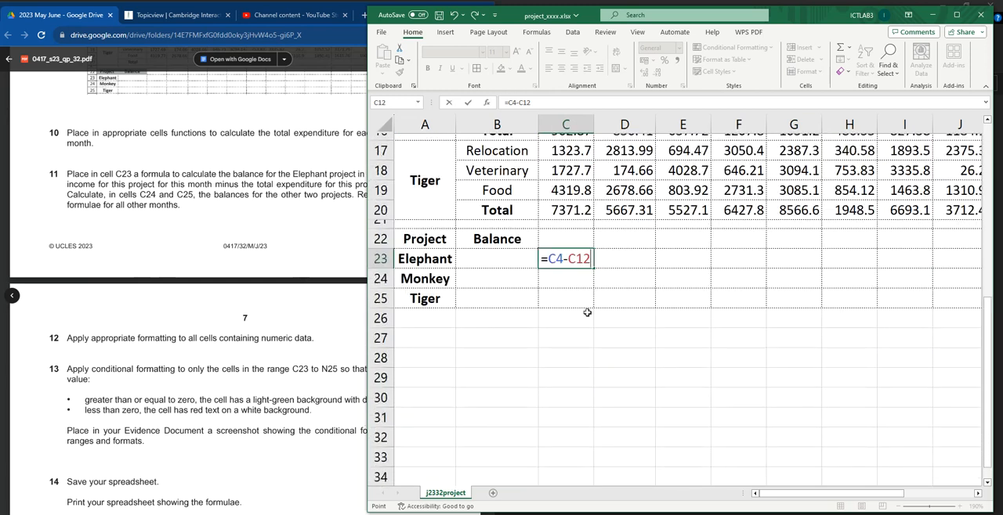
key(Return)
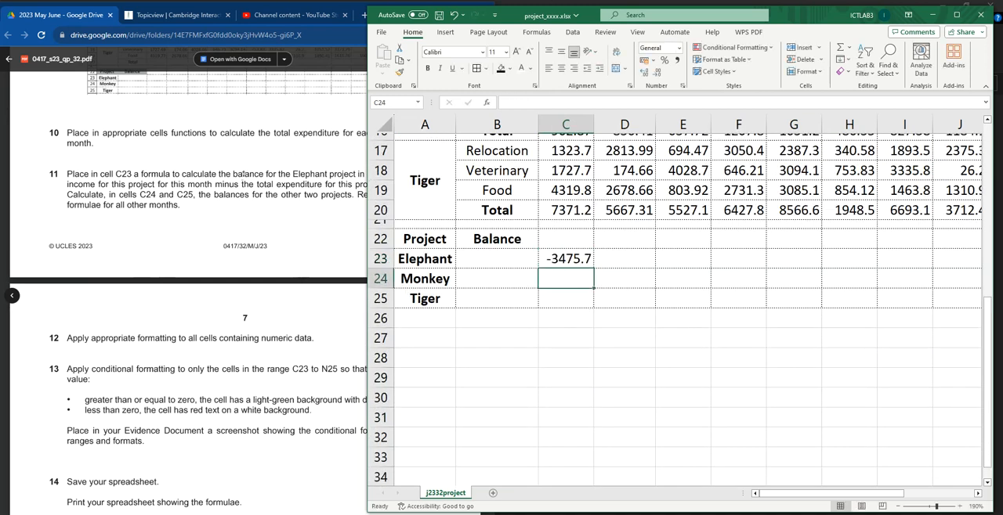
Step: Reread question 11 on how the balance is calculated and match its instructions to cells C23, C24 and C25
click(548, 259)
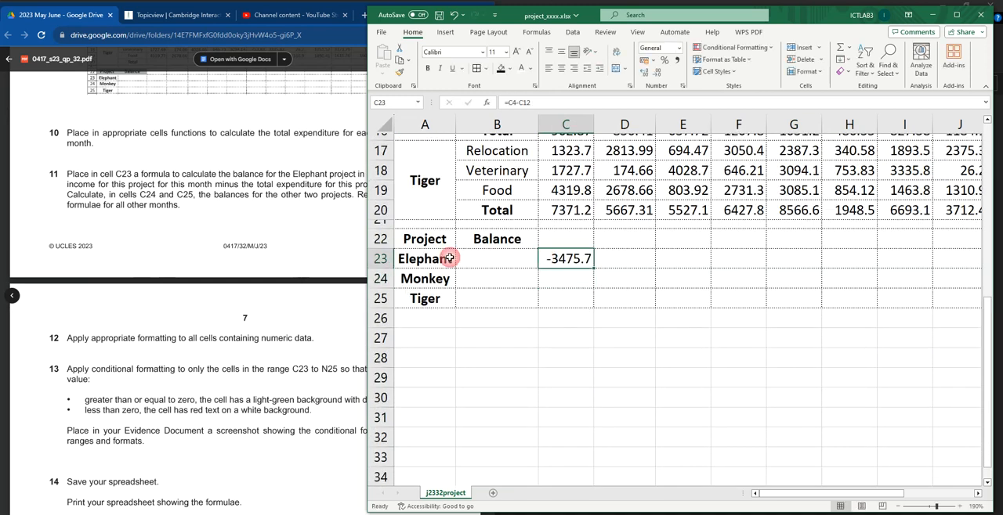
click(156, 175)
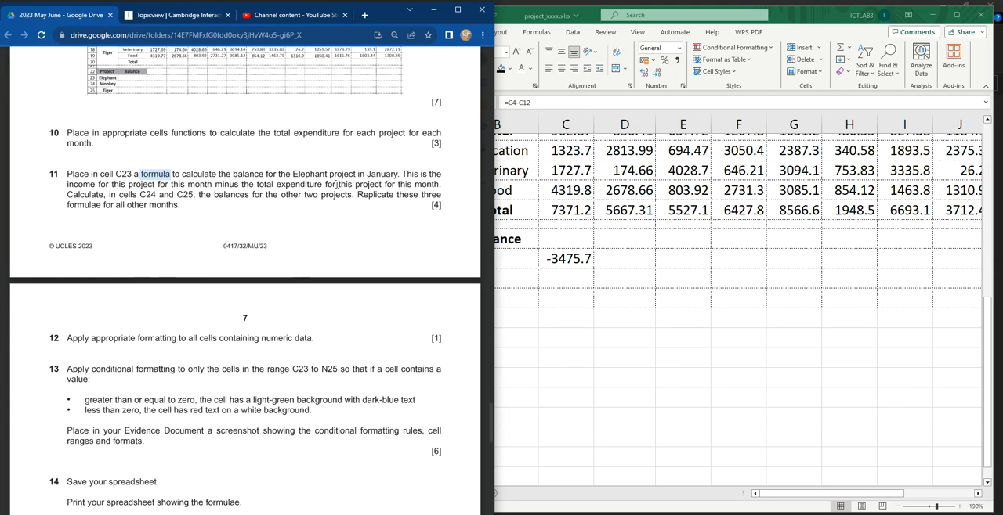
drag(402, 174, 437, 184)
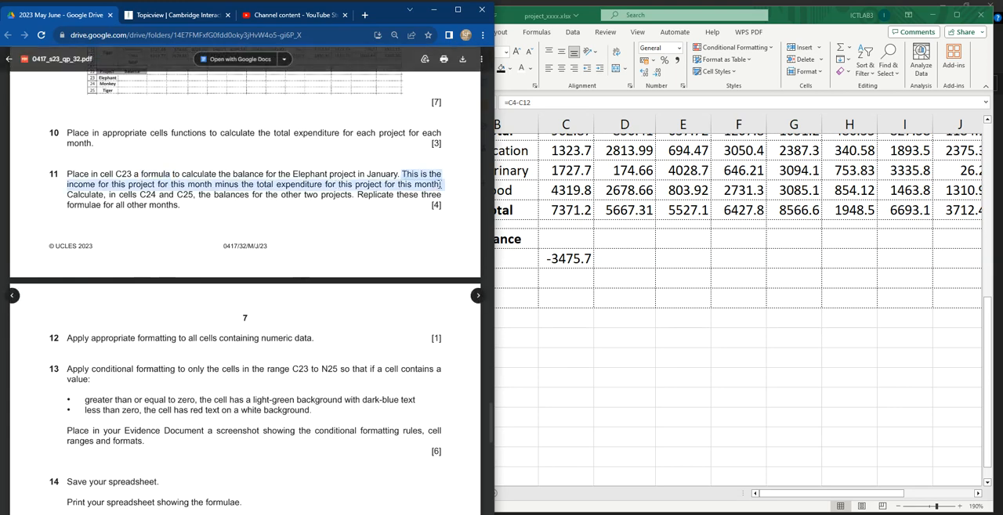
drag(69, 195, 191, 194)
click(577, 286)
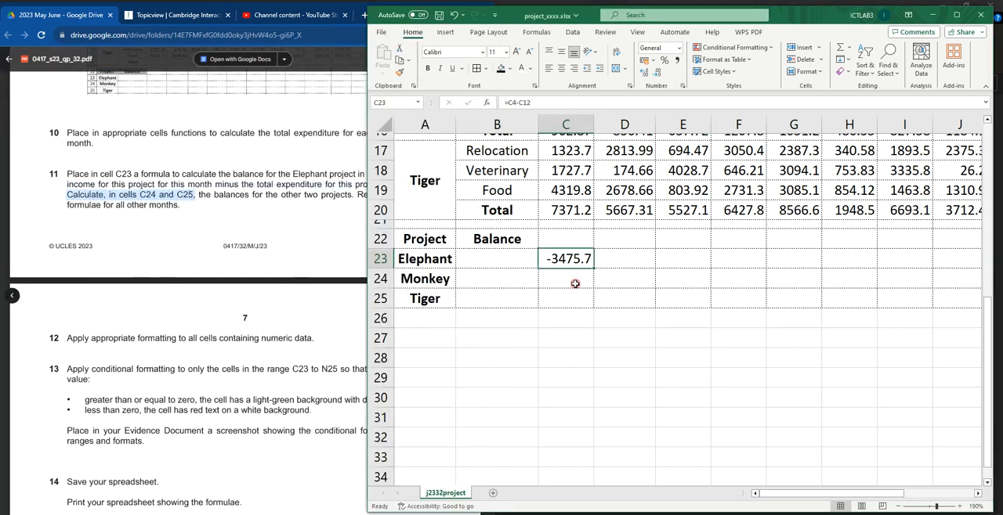
click(574, 280)
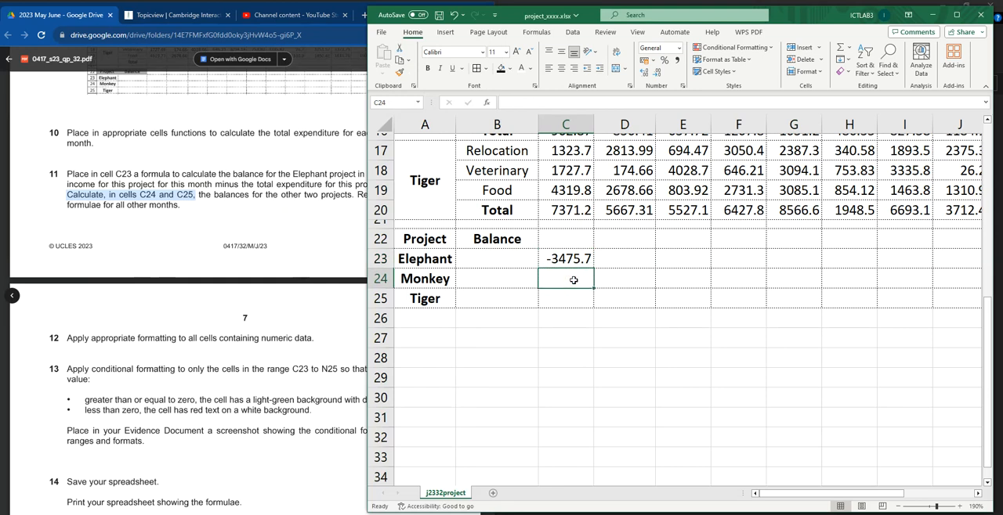
click(567, 298)
click(570, 281)
click(238, 186)
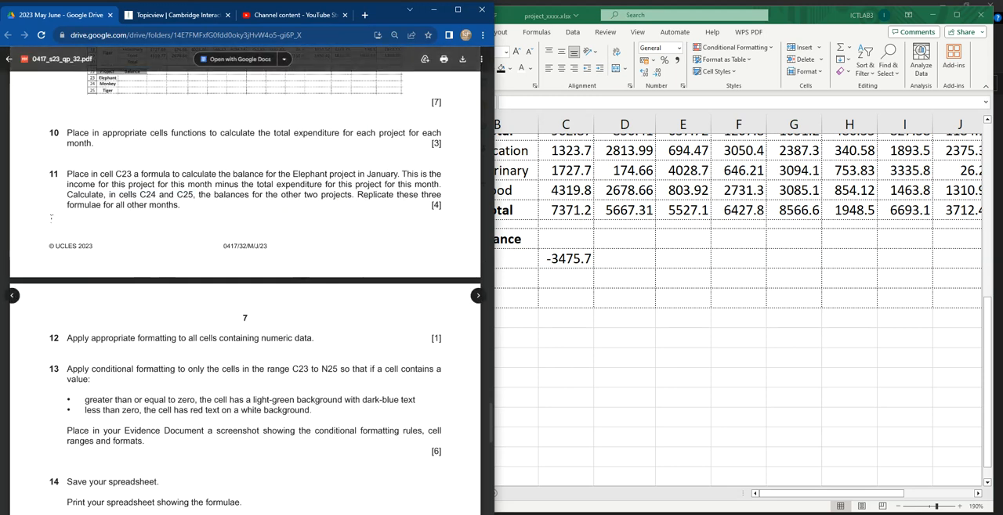
Step: Enter the formula =C5-C16 in cell C24 for the Monkey project's January balance
click(561, 286)
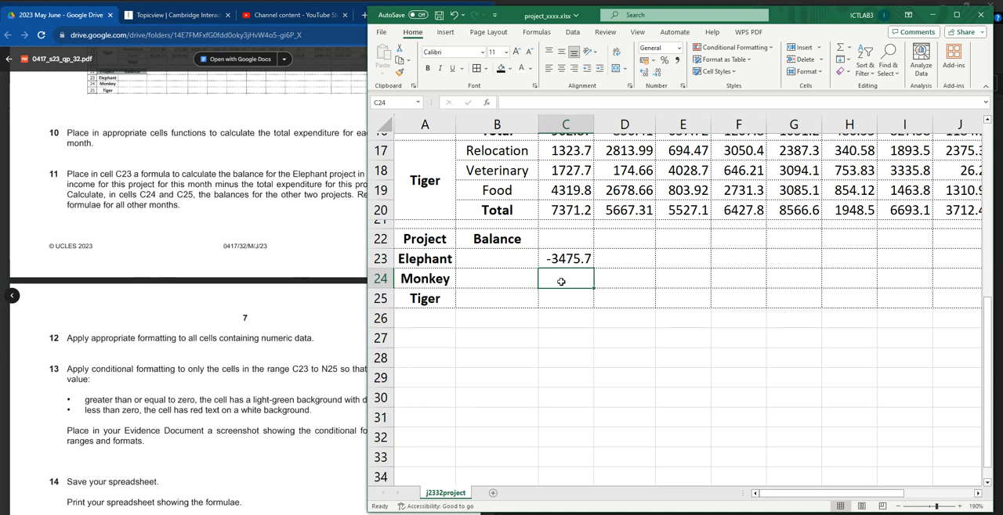
text(=)
scroll(578, 284, up, 5)
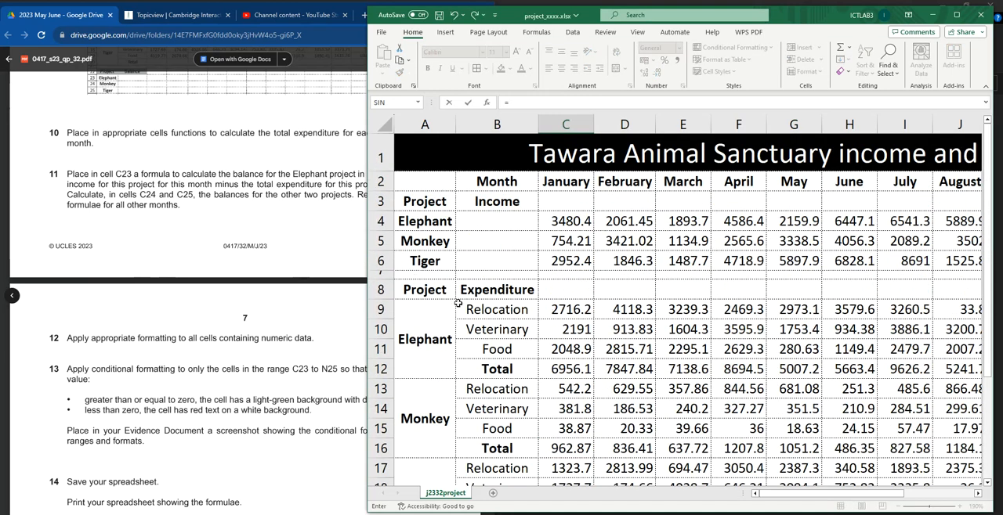
click(569, 242)
text(-)
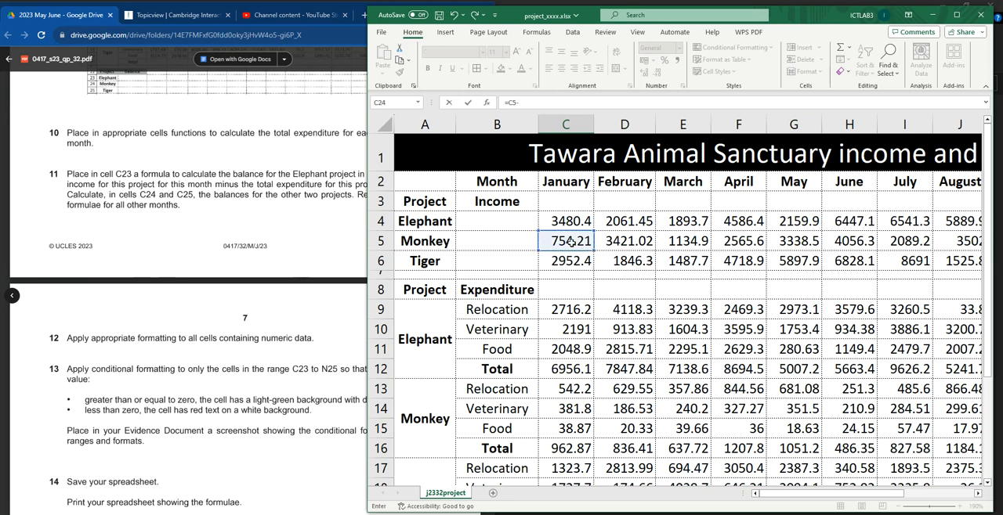
scroll(623, 311, down, 4)
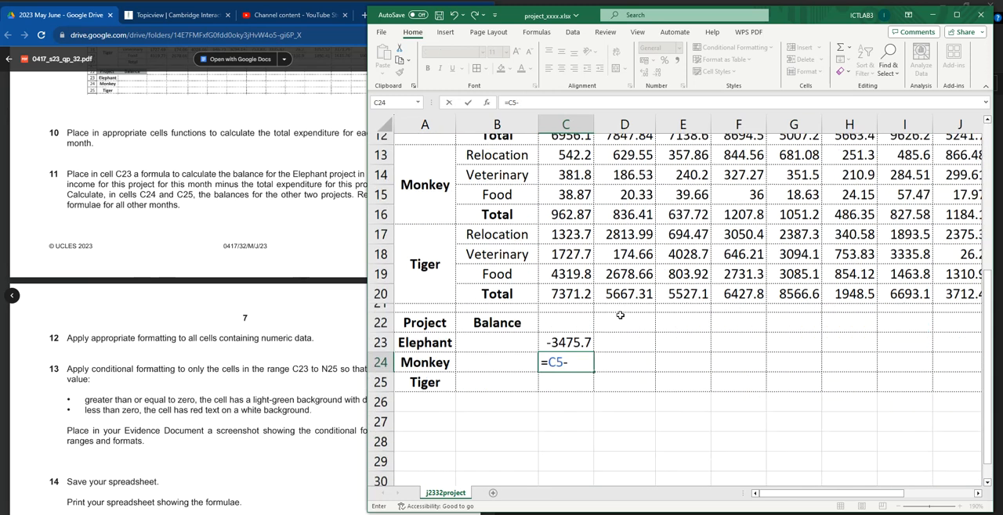
click(566, 209)
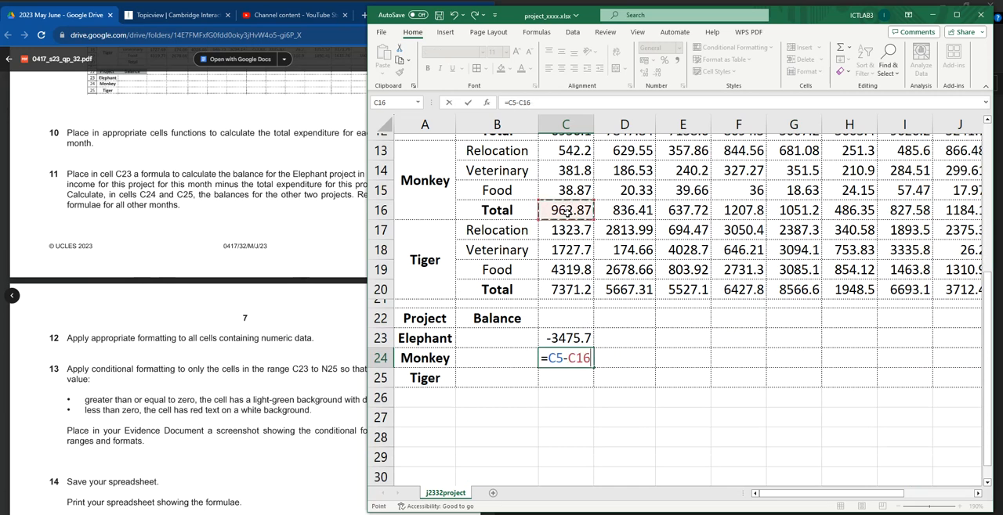
key(Return)
Step: Enter the formula =C6-C20 in cell C25 for the Tiger project's January balance
text(=)
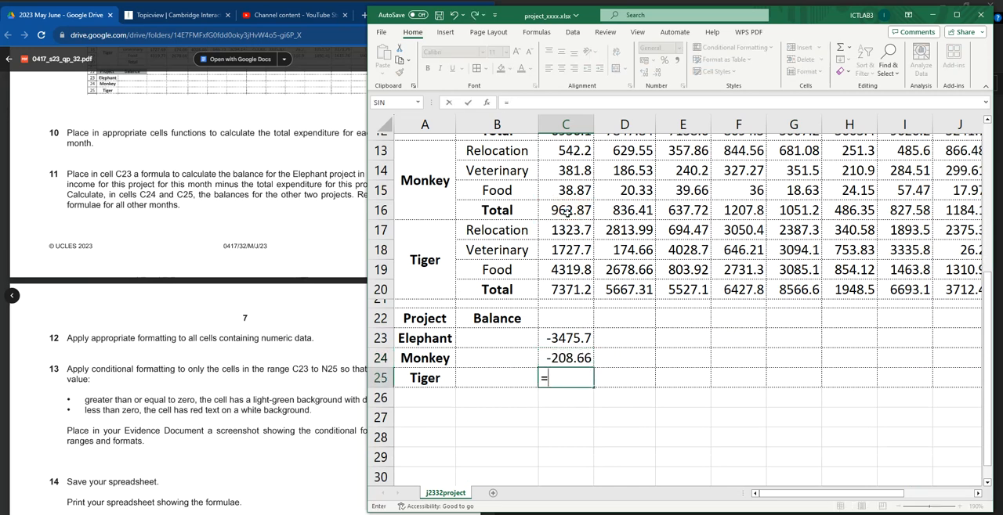
scroll(587, 221, up, 4)
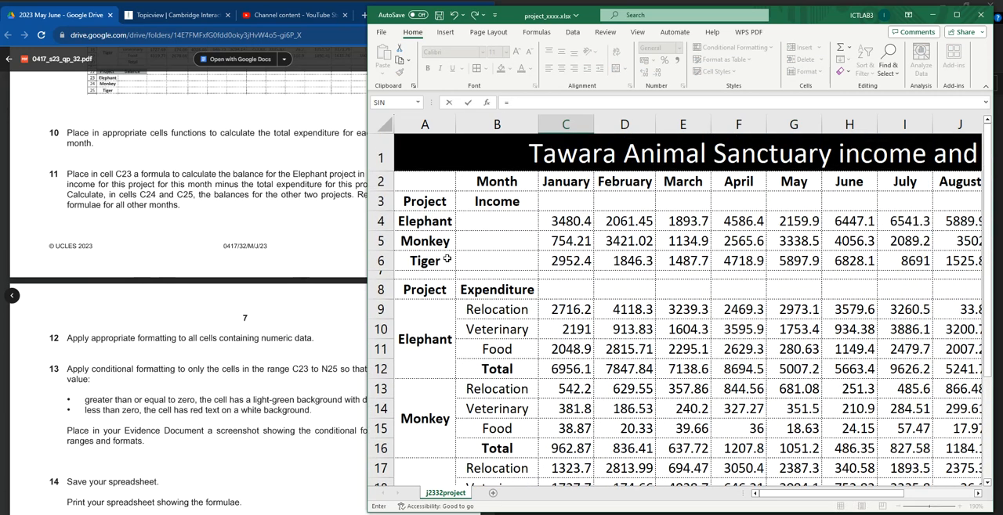
click(560, 263)
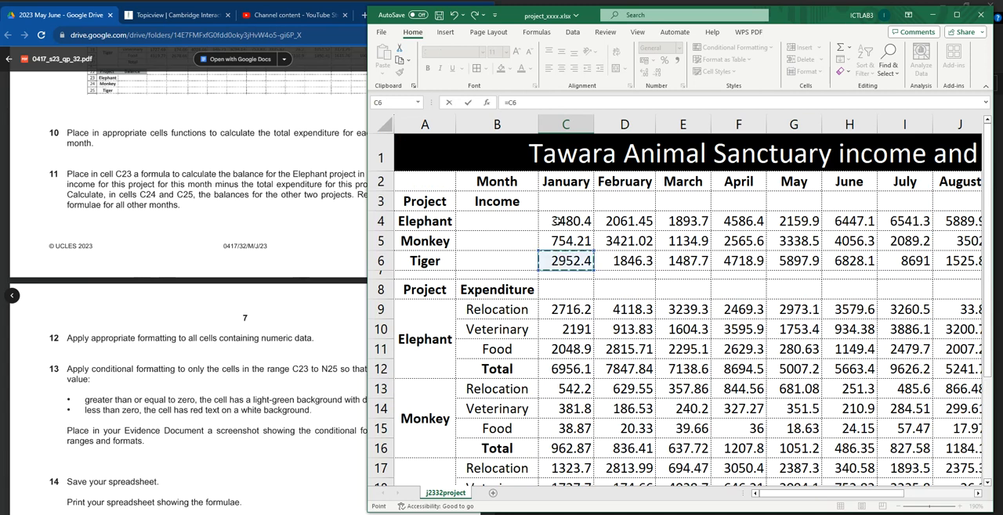
scroll(619, 321, down, 5)
text(-)
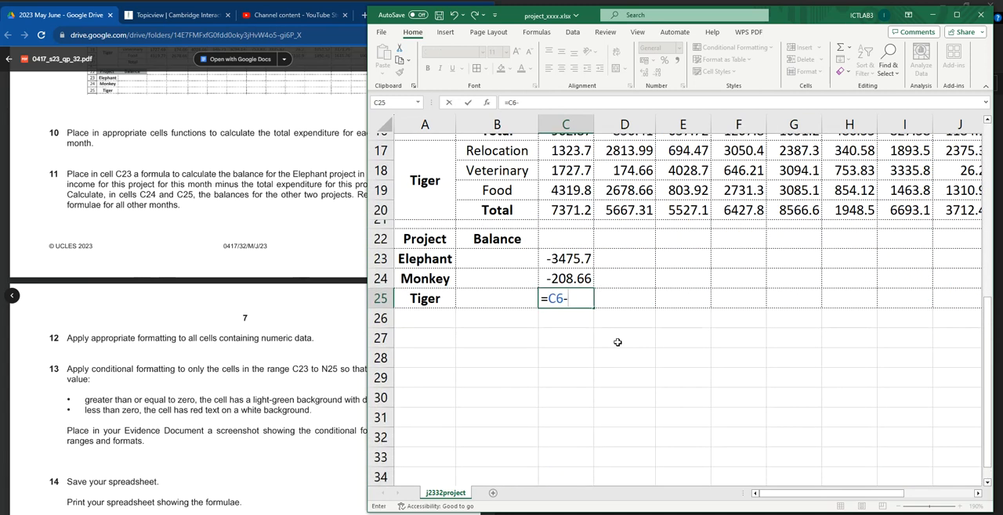
click(577, 211)
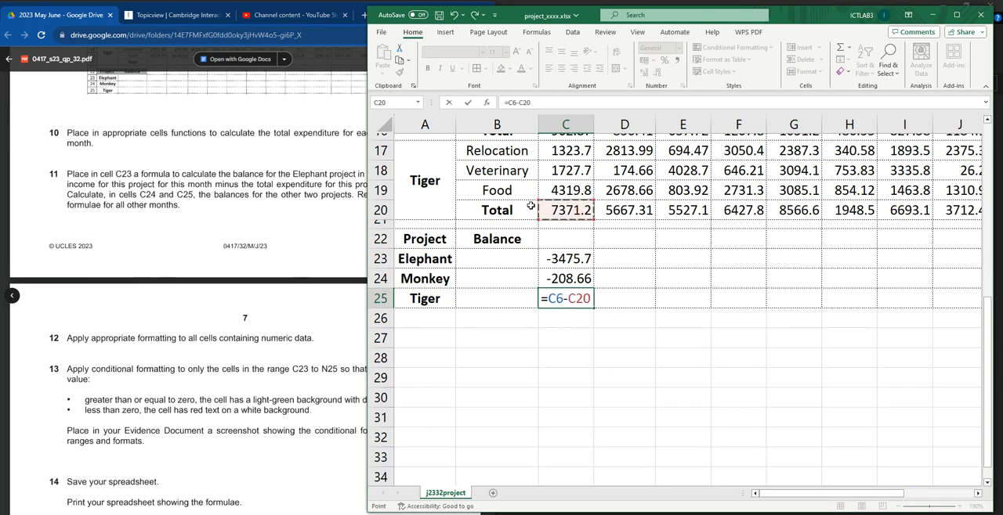
scroll(616, 314, up, 1)
key(Return)
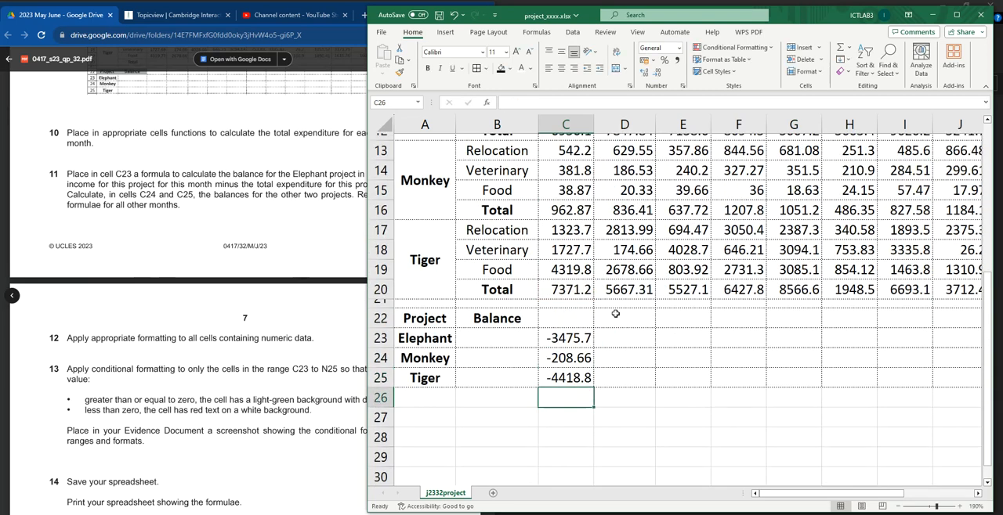
Step: Replicate the three balance formulae from C23:C25 across to column N and check them against question 11
drag(573, 338, 881, 371)
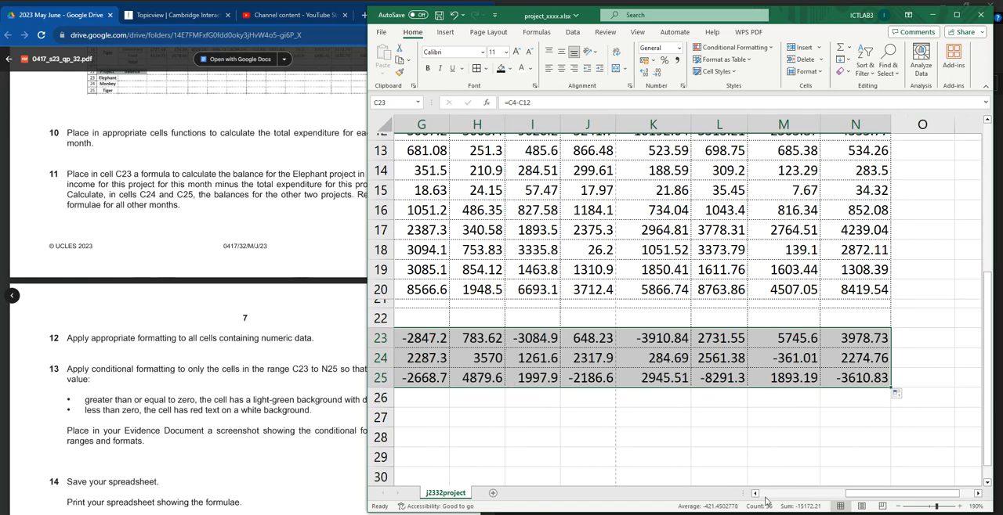
click(838, 491)
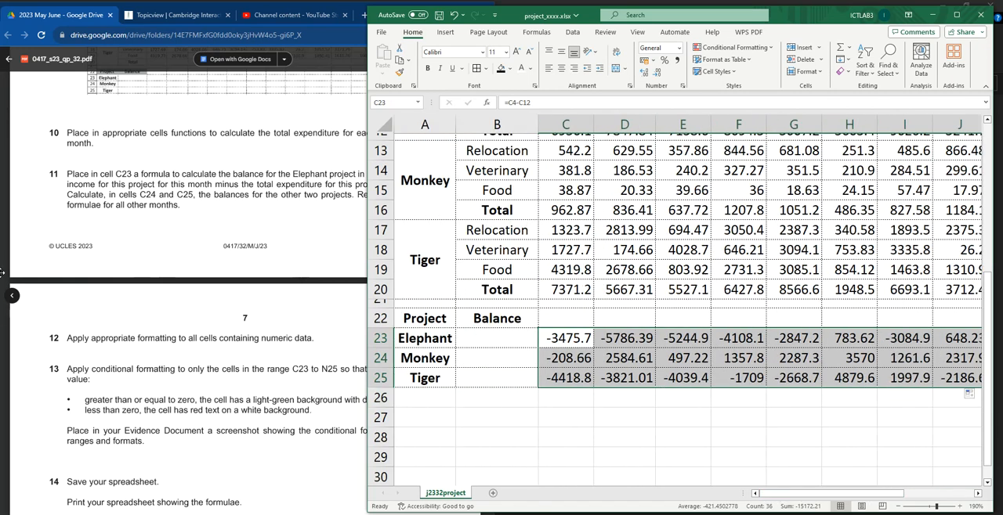
click(164, 186)
drag(67, 174, 191, 206)
Step: Read question 12 and apply the $ English (United States) accounting format to cells C4:N25
scroll(201, 230, down, 3)
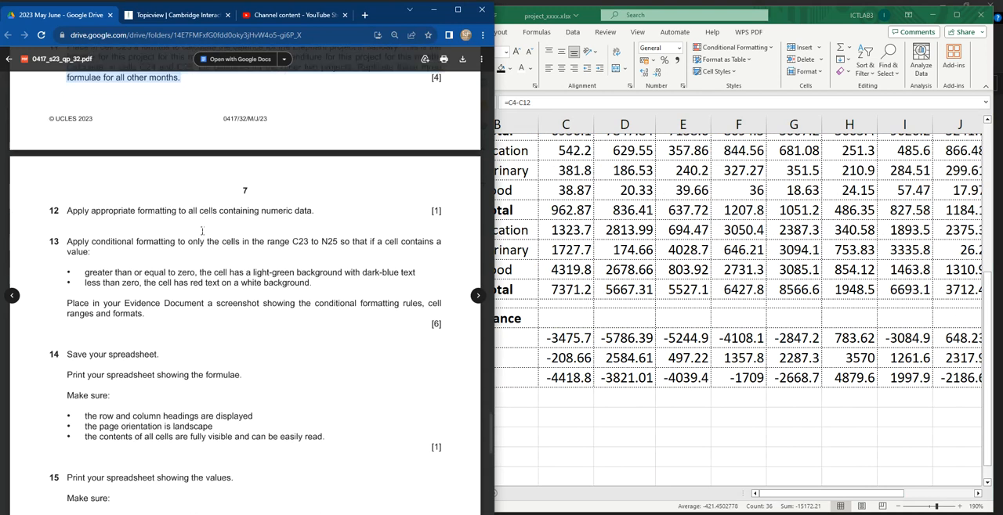
drag(61, 196, 318, 201)
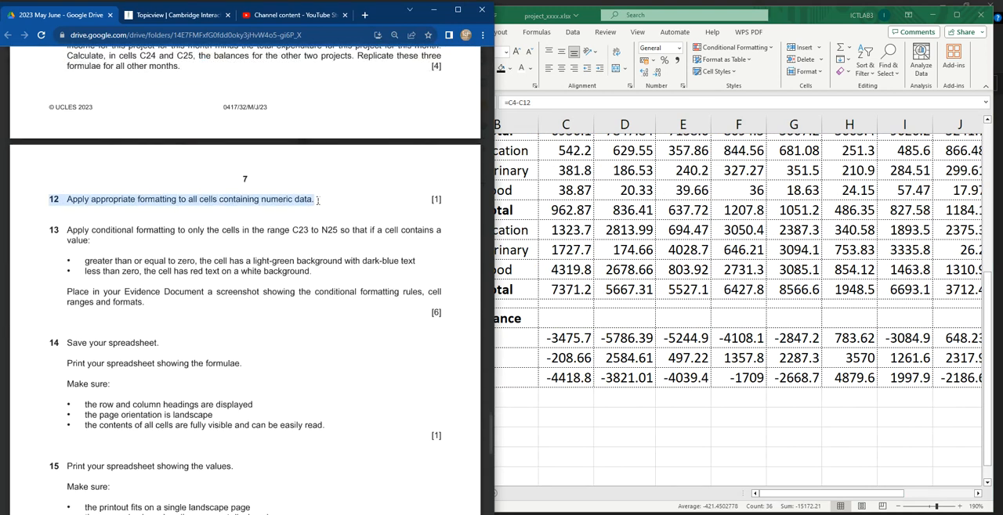
click(599, 250)
scroll(603, 243, up, 4)
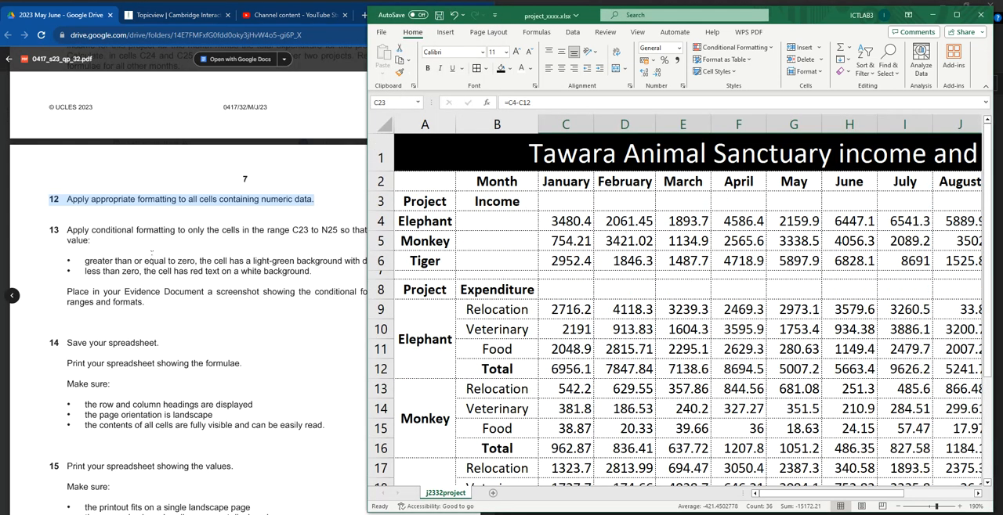
mouse_move(565, 221)
mouse_down()
mouse_move(688, 296)
mouse_move(903, 379)
mouse_move(971, 492)
mouse_move(989, 487)
mouse_move(881, 423)
mouse_move(880, 462)
mouse_move(830, 387)
mouse_move(845, 310)
mouse_up()
drag(879, 496, 764, 499)
scroll(704, 323, up, 5)
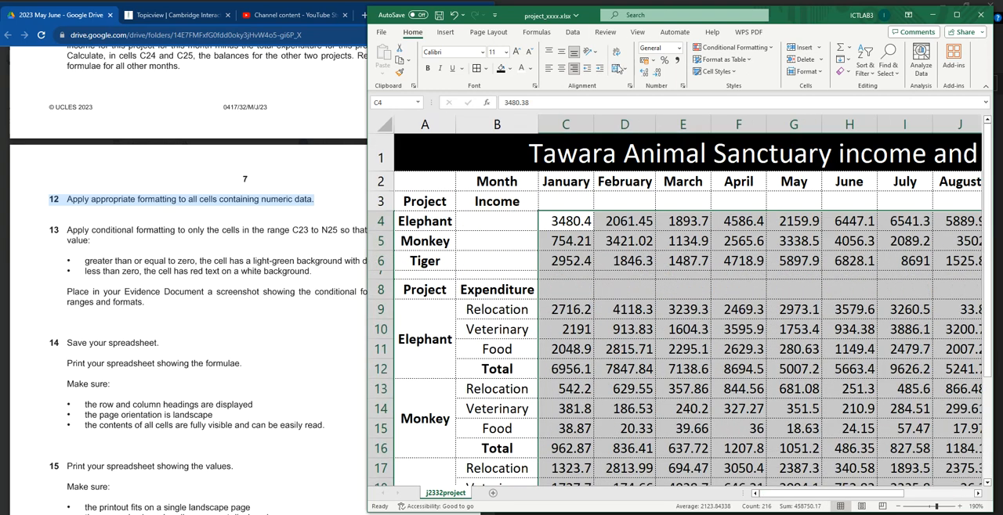
click(654, 63)
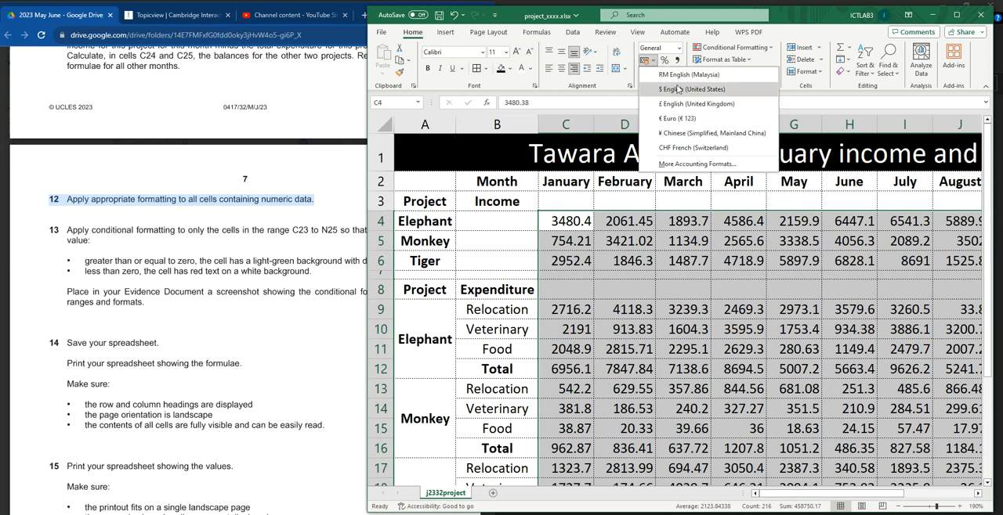
click(678, 89)
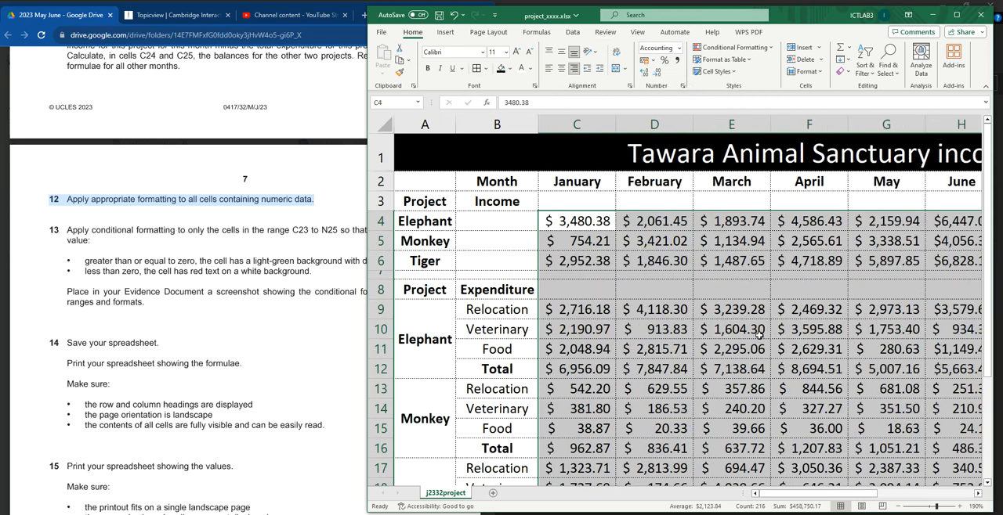
scroll(758, 335, down, 4)
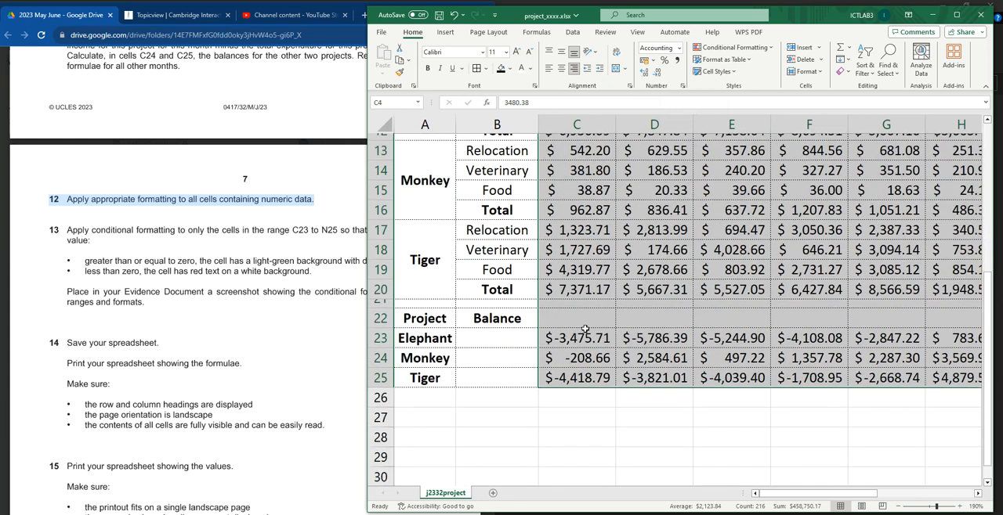
Step: Read the range required by question 13 in the exam paper and select cells C23:N25 in the spreadsheet
click(125, 216)
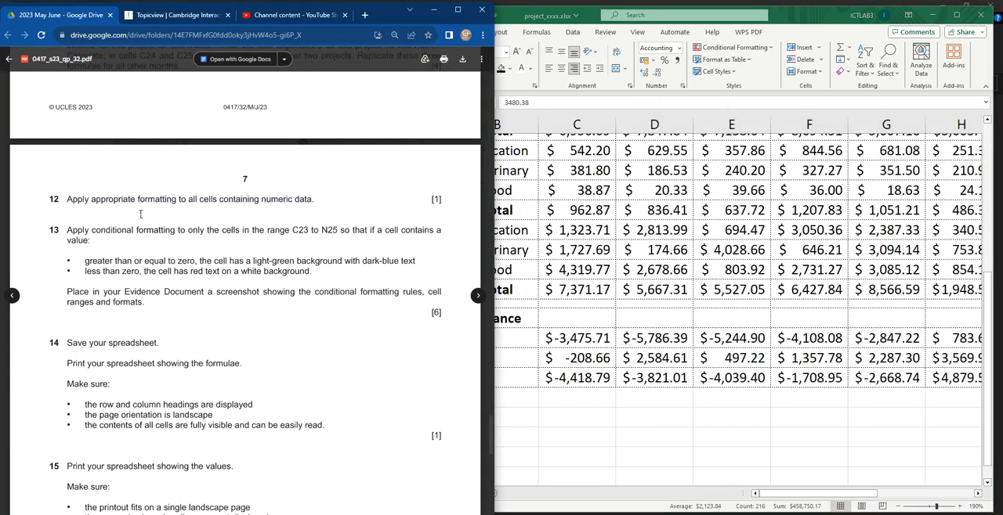
scroll(141, 214, down, 1)
drag(70, 161, 317, 164)
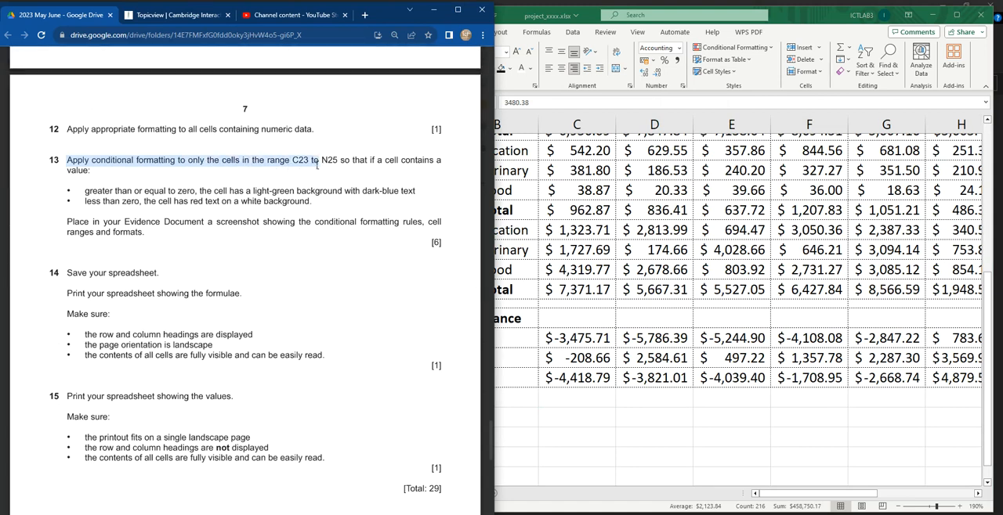
drag(317, 165, 351, 162)
click(577, 339)
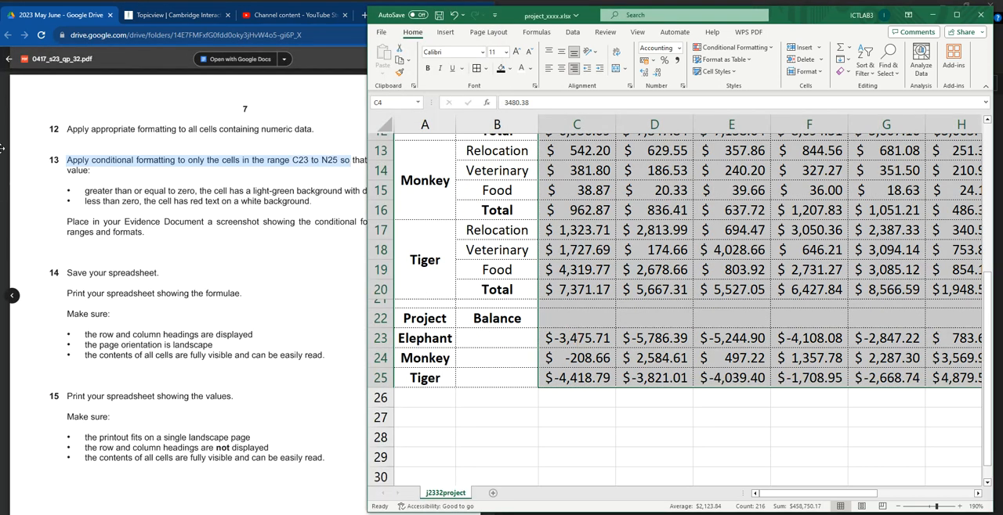
click(576, 344)
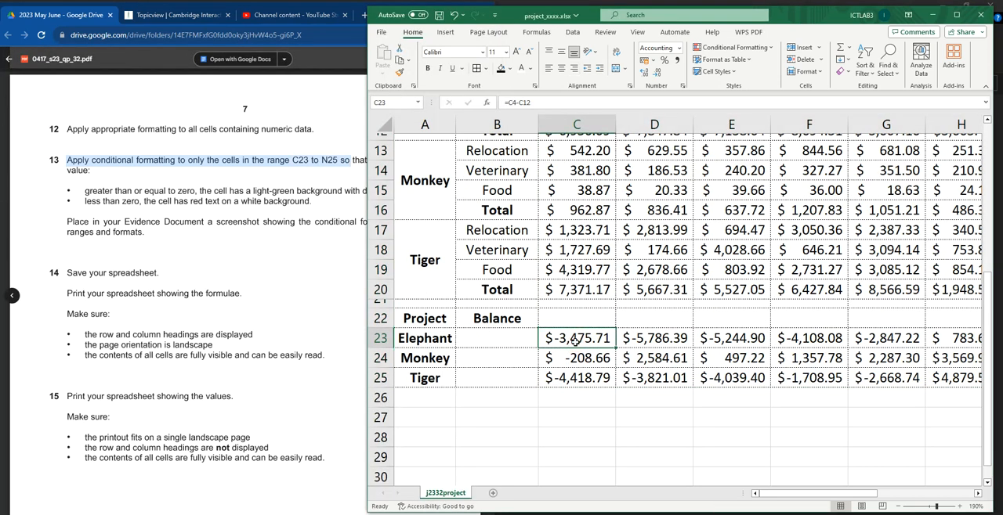
drag(578, 346, 895, 368)
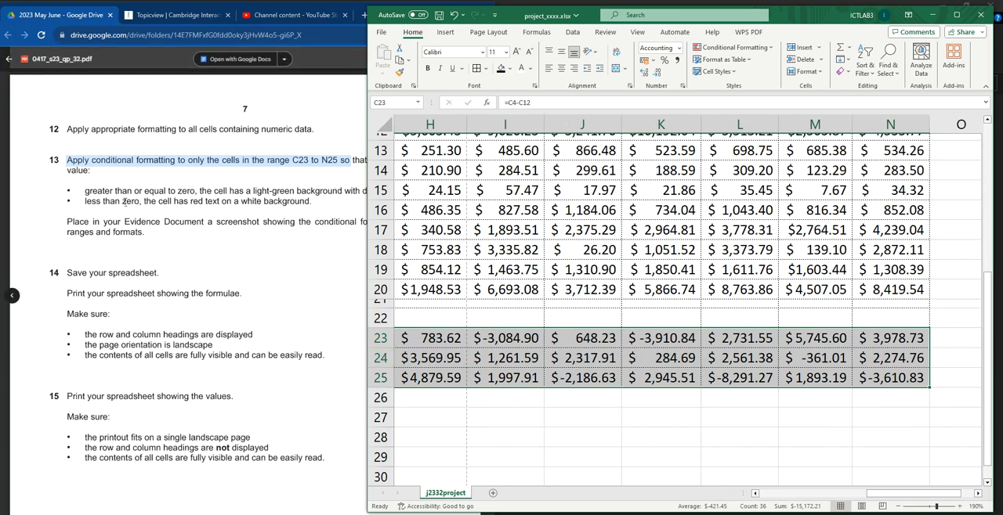
Step: Set up a new conditional formatting rule for the selected balances with cell value greater than or equal to 0
click(126, 201)
drag(92, 160, 174, 160)
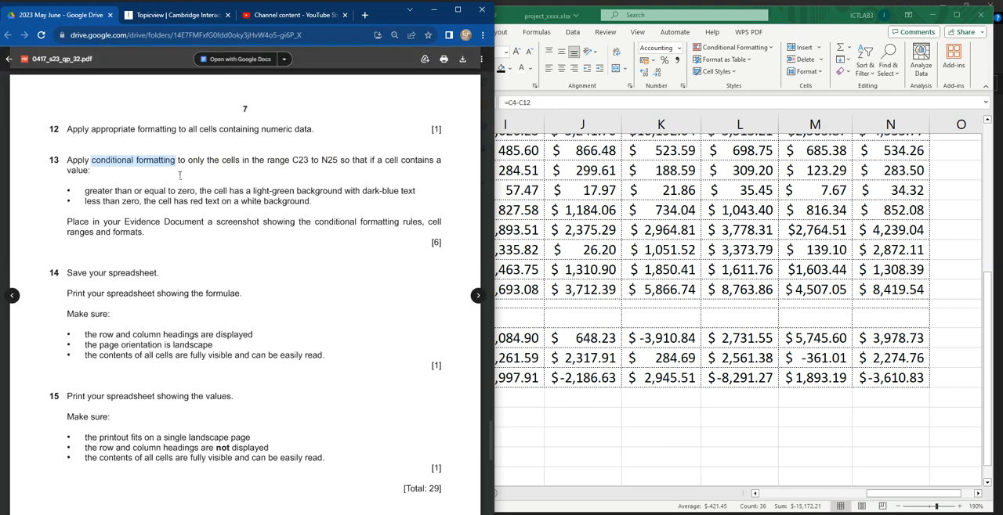
drag(88, 192, 194, 191)
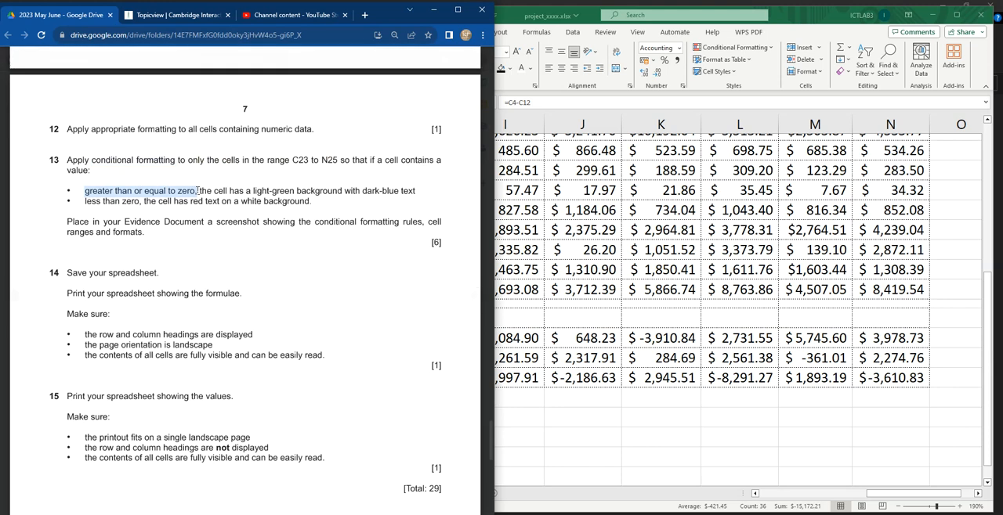
click(706, 412)
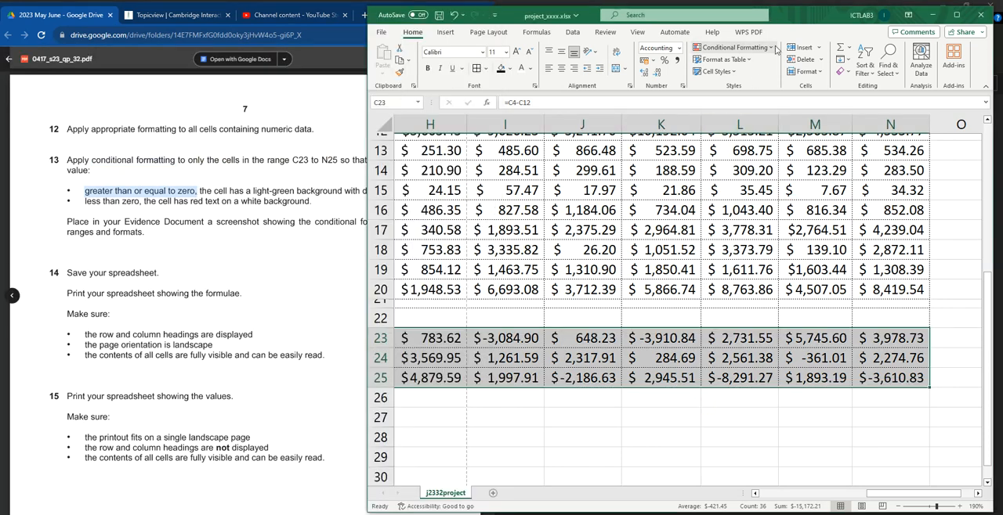
click(772, 48)
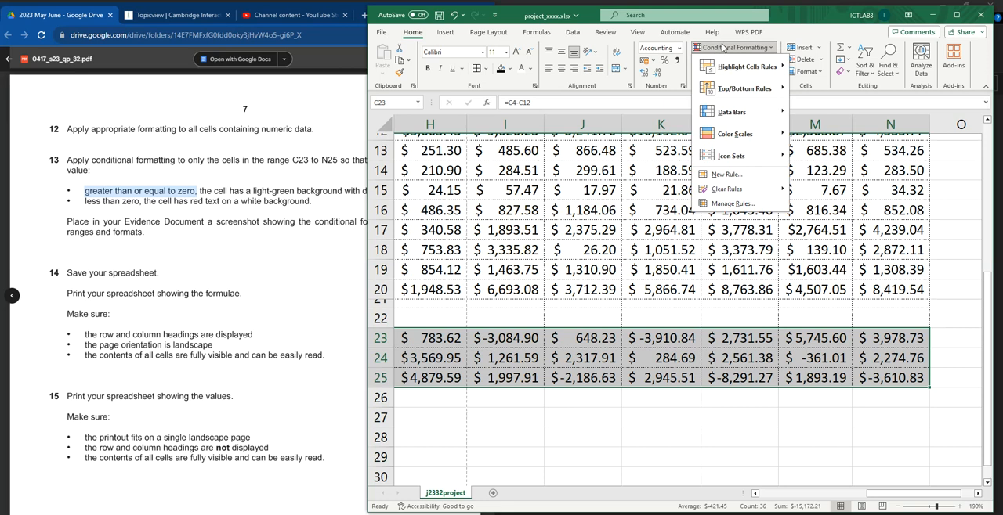
mouse_move(758, 72)
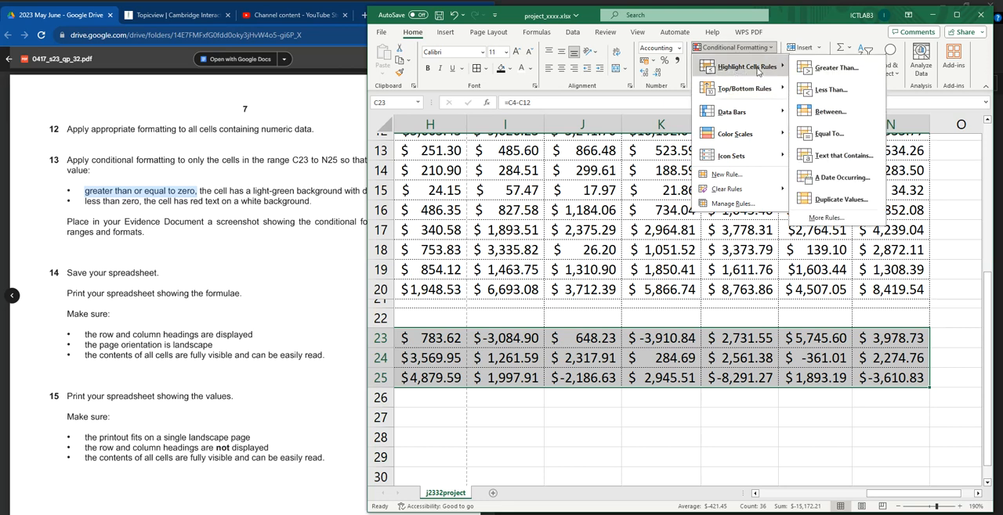
click(835, 221)
drag(818, 132, 549, 57)
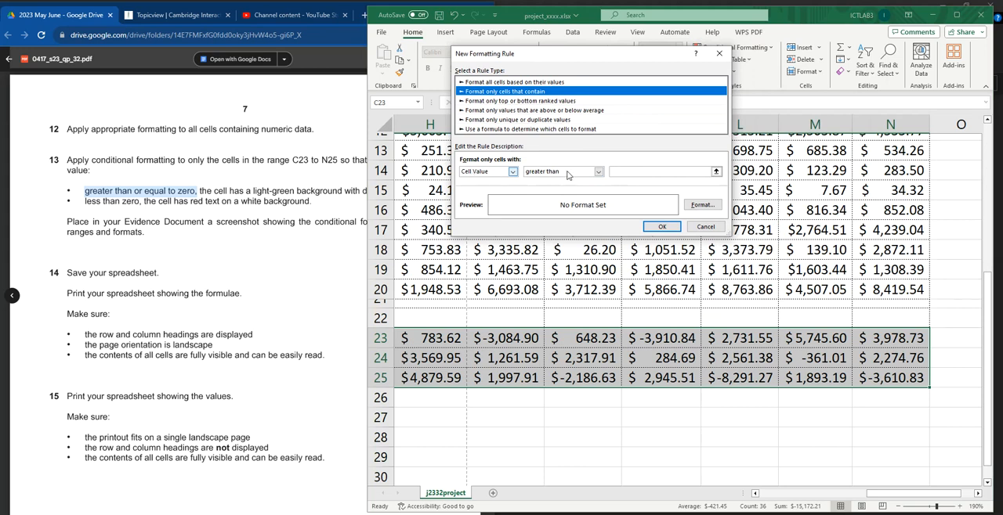
click(567, 175)
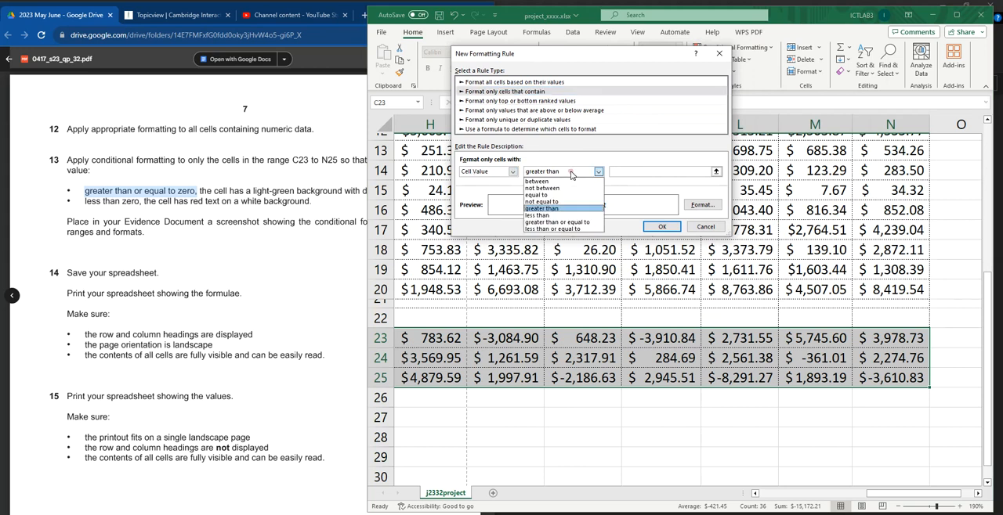
click(565, 223)
click(620, 171)
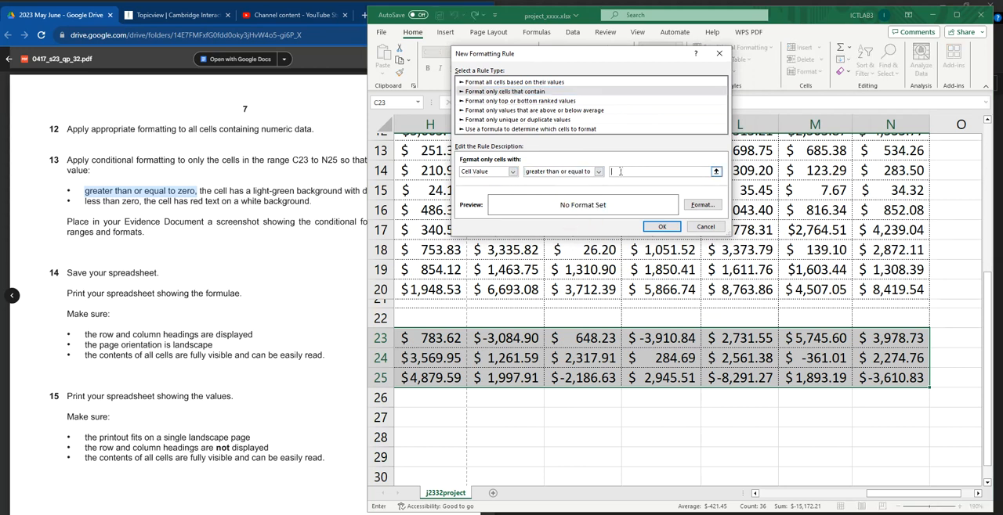
Step: Check the background colour required by question 13 and set the rule's fill to light green
click(161, 190)
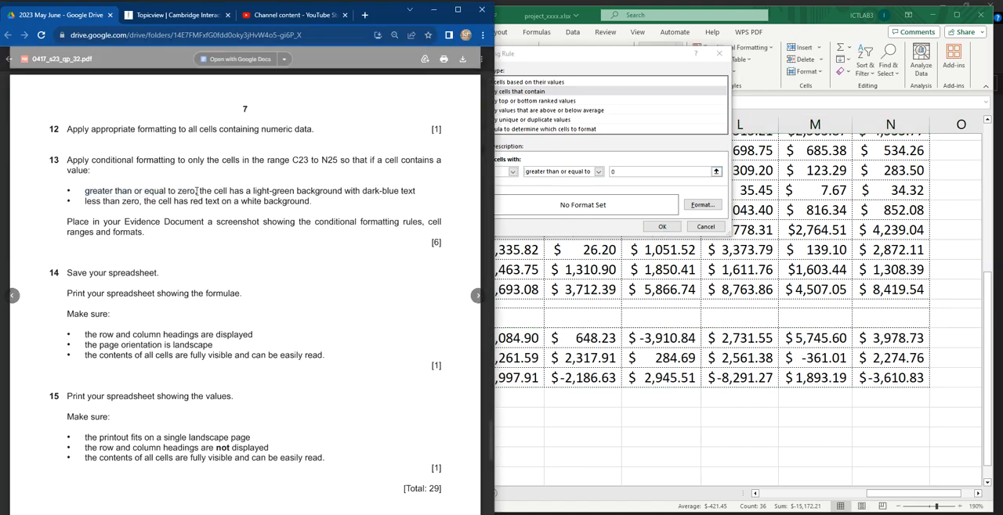
drag(84, 191, 359, 191)
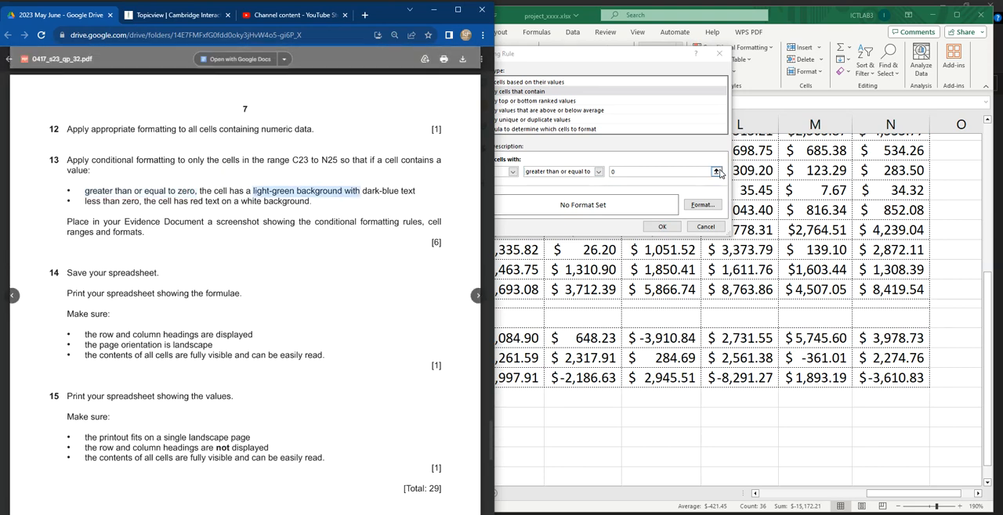
click(684, 216)
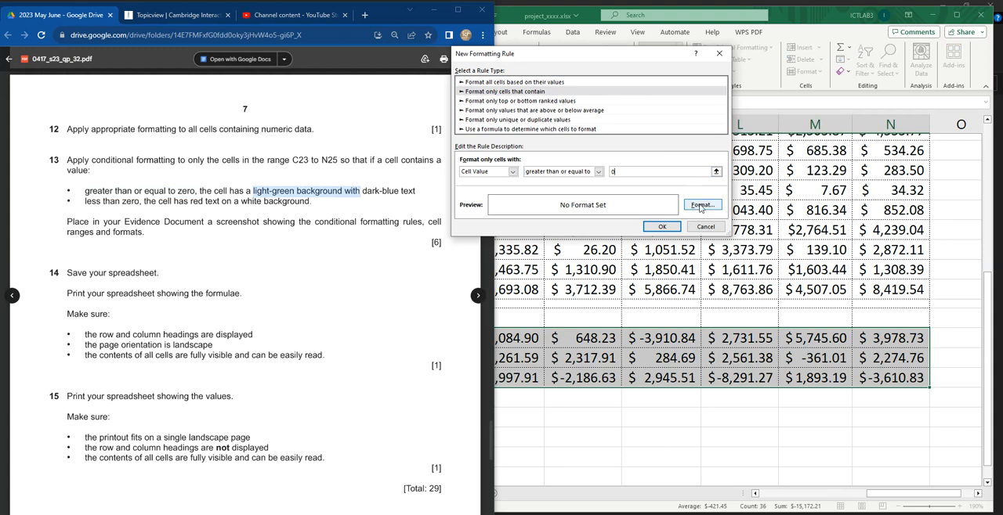
click(702, 205)
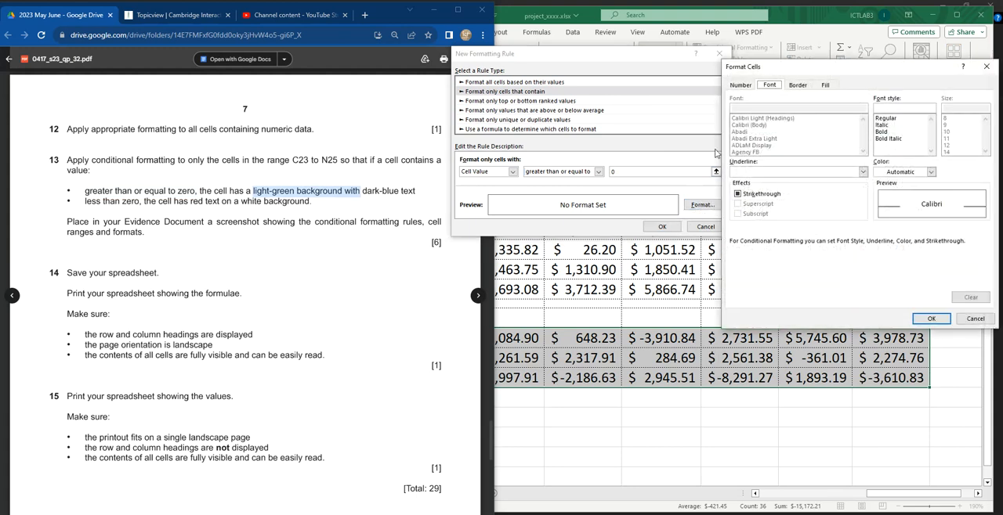
click(829, 86)
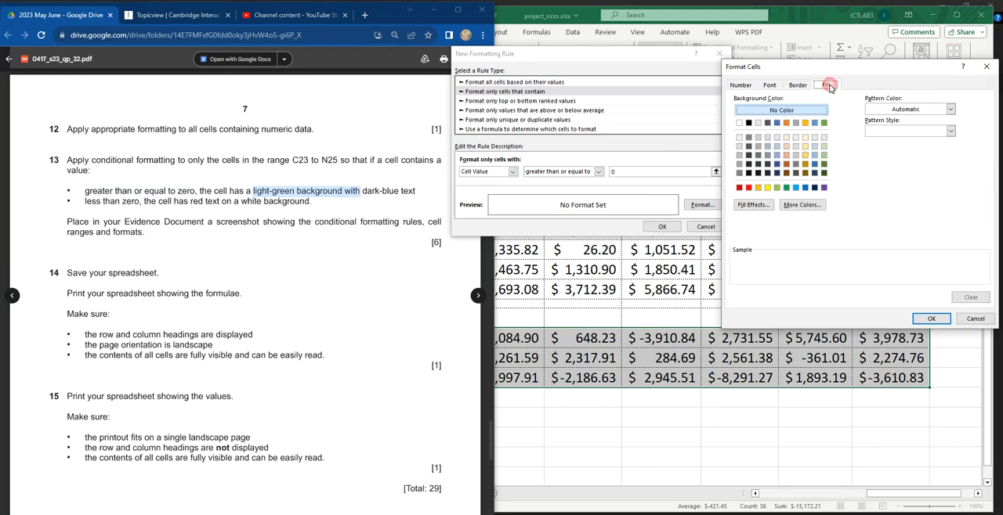
click(823, 147)
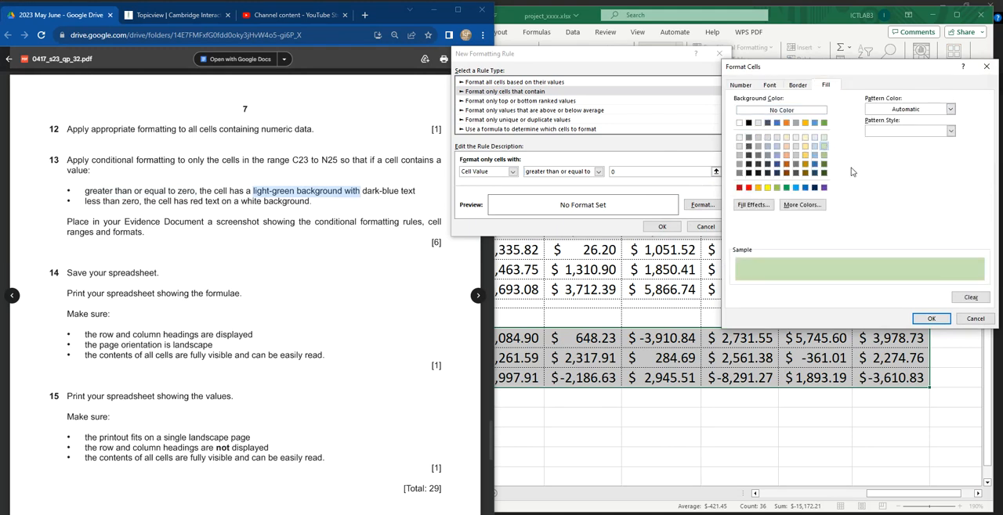
click(824, 139)
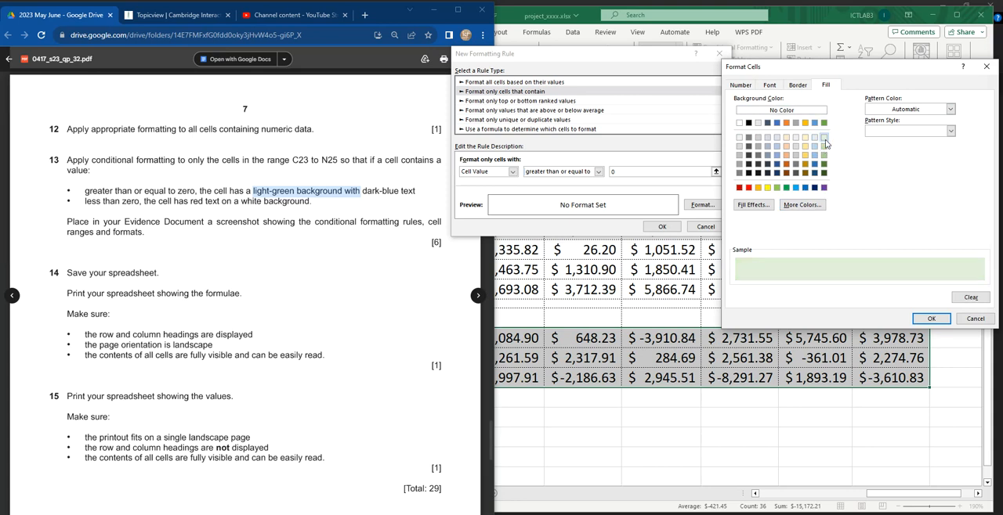
click(823, 156)
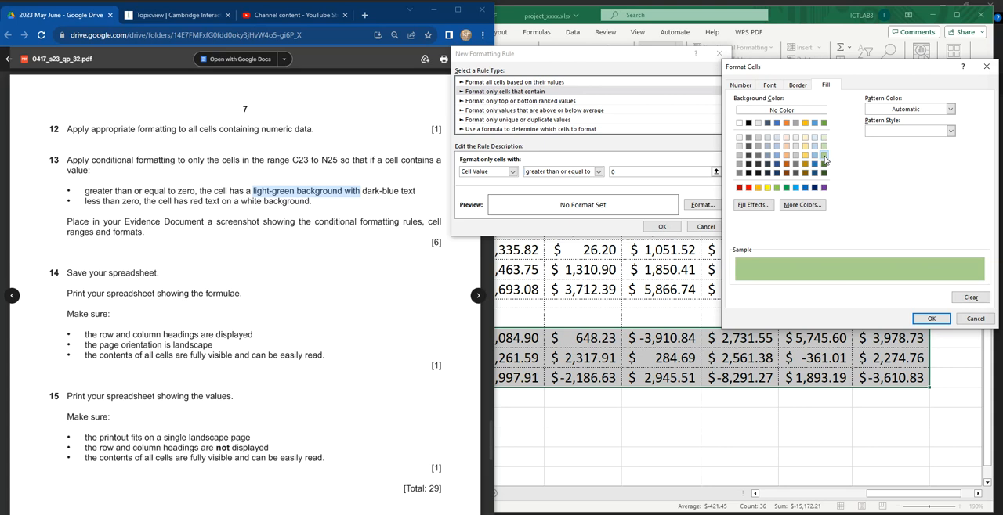
click(823, 172)
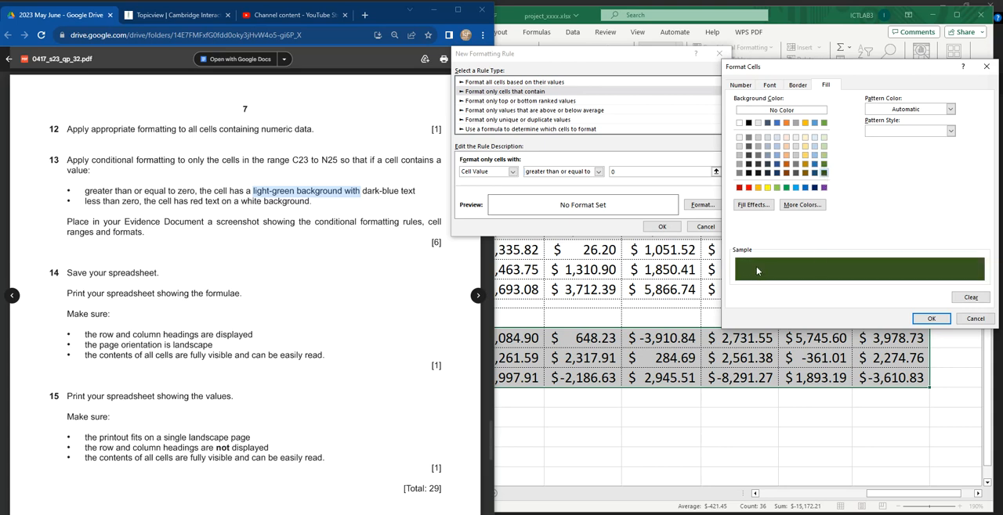
click(824, 146)
click(824, 138)
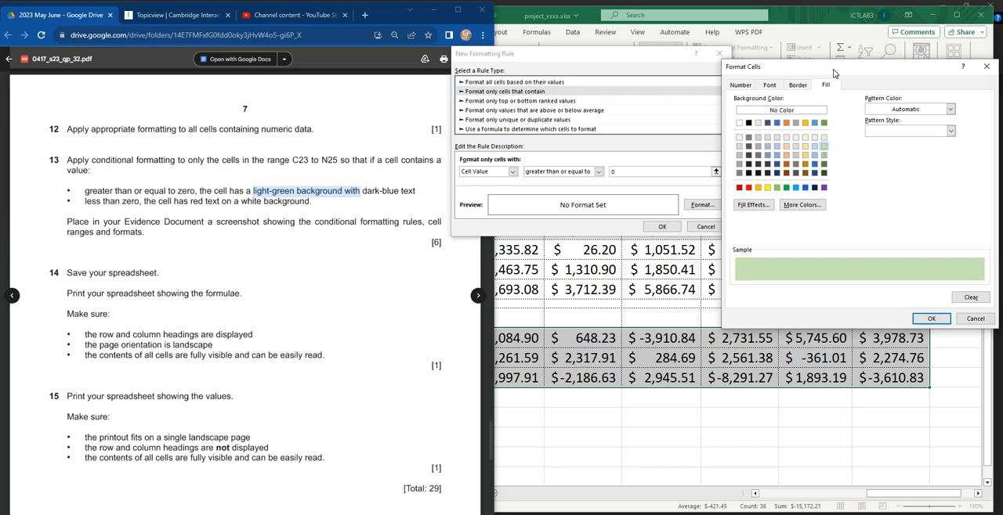
drag(834, 73, 771, 72)
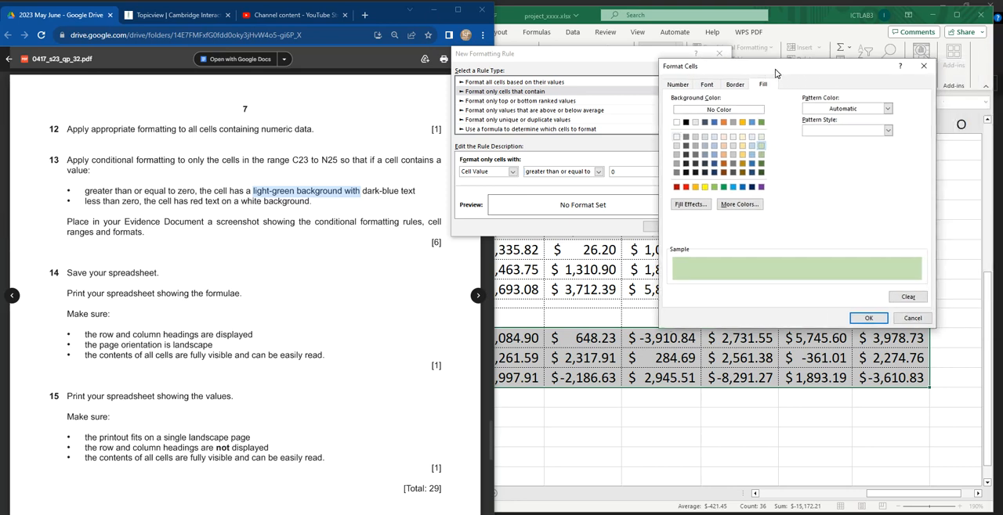
Step: Set the rule's font colour to the standard Dark Blue and apply the rule to the balance cells
click(707, 85)
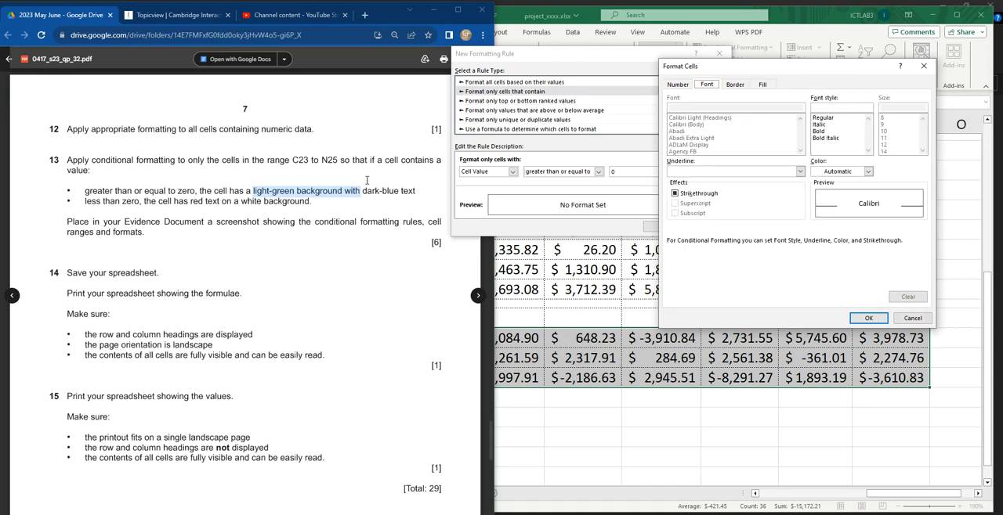
drag(344, 191, 415, 191)
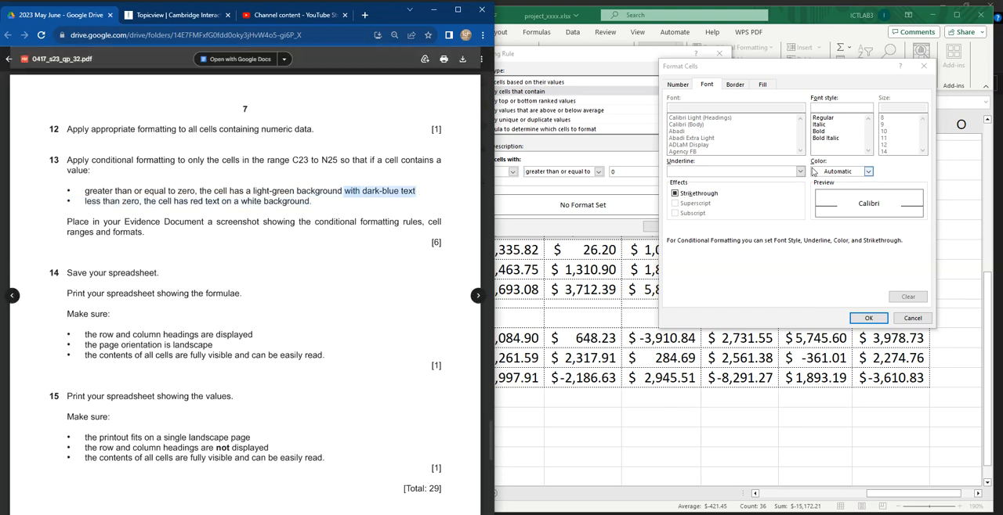
click(867, 172)
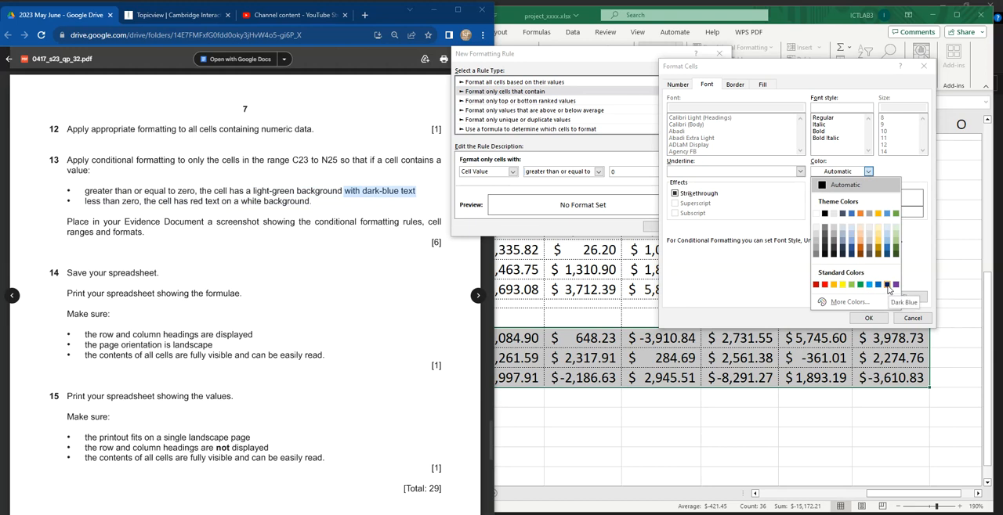
click(887, 285)
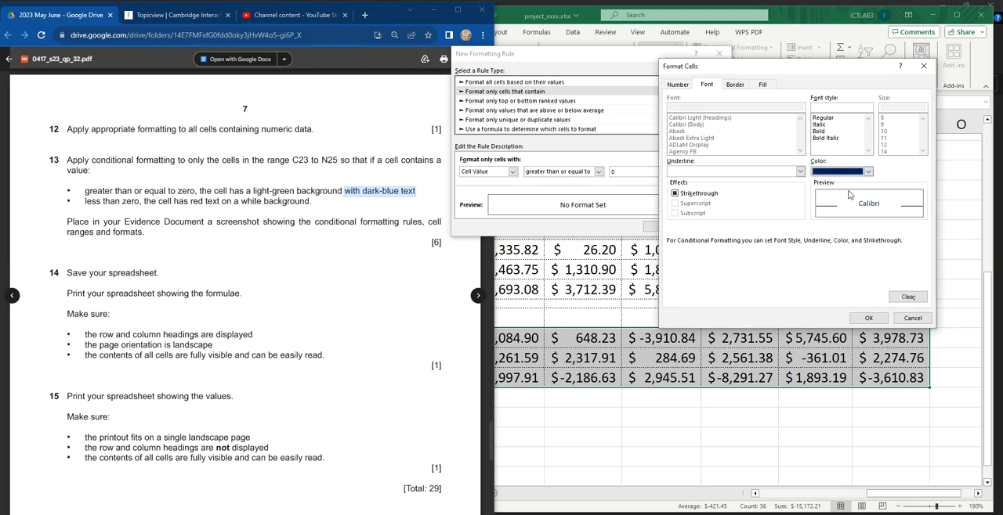
click(866, 318)
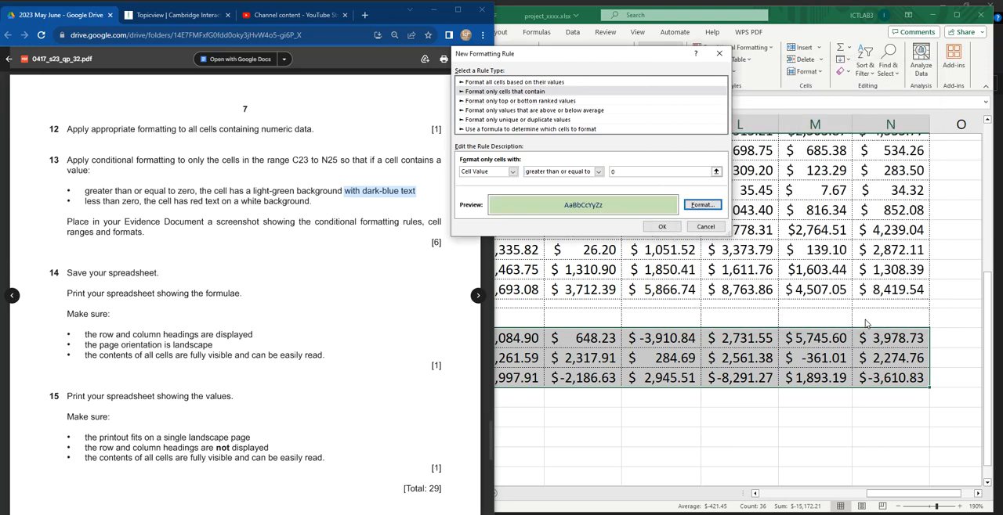
click(662, 228)
click(767, 415)
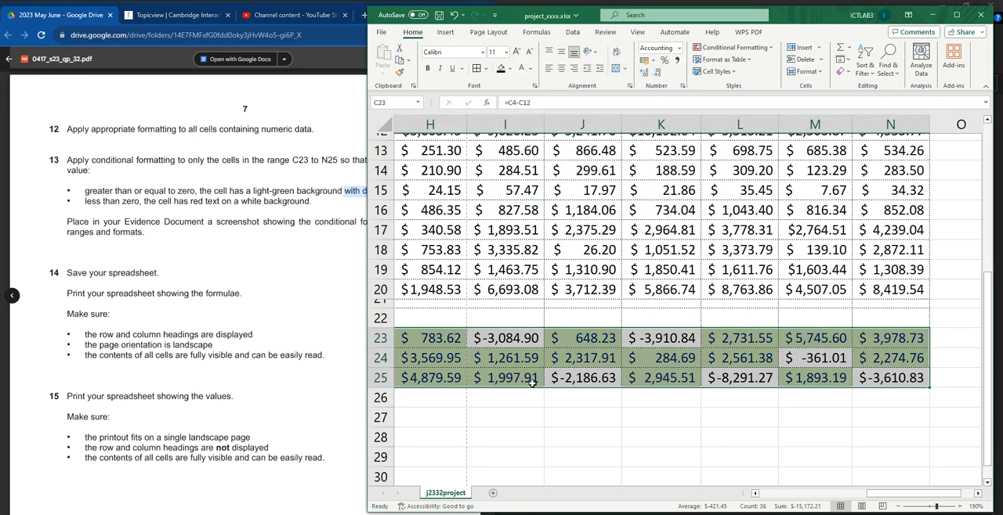
click(536, 417)
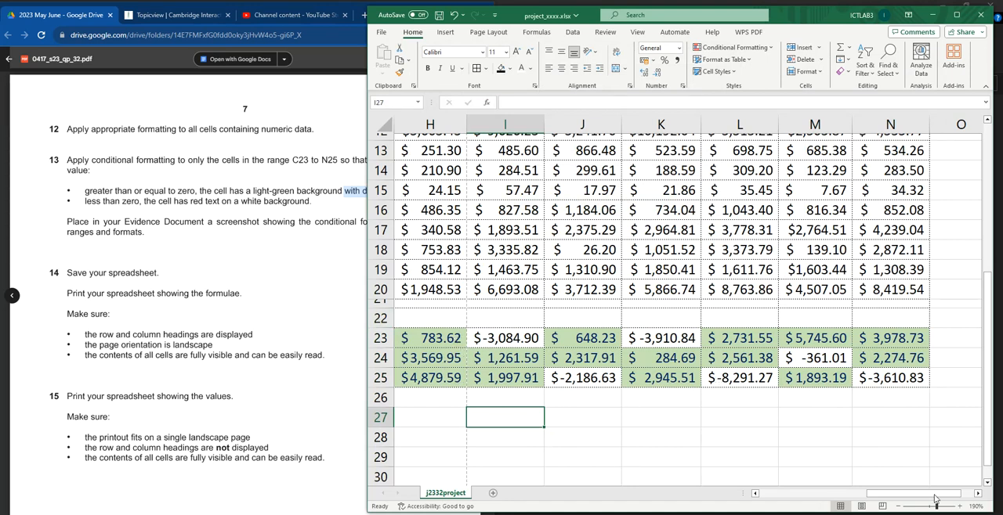
Step: Read the less-than-zero condition of question 13 in the exam paper and select cells C23:N25 in the spreadsheet
click(17, 171)
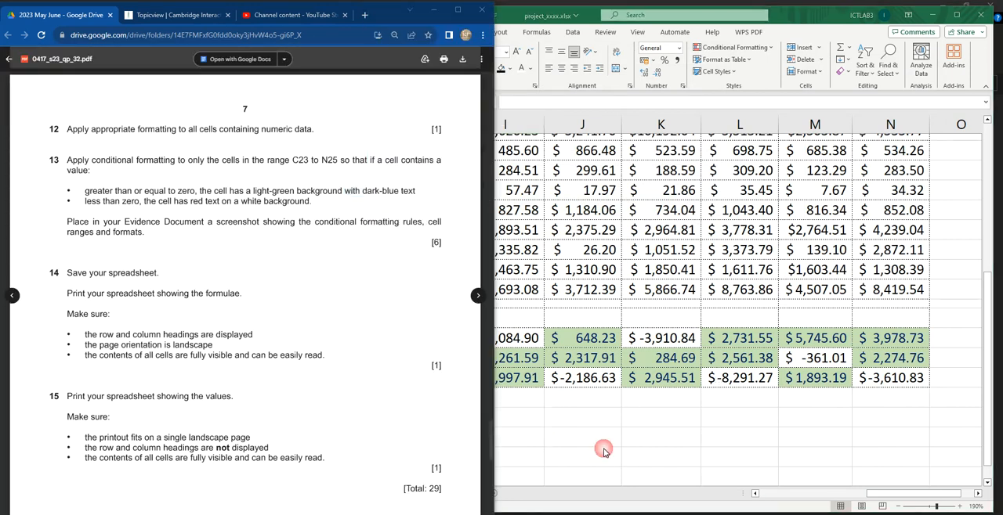
drag(85, 202, 142, 202)
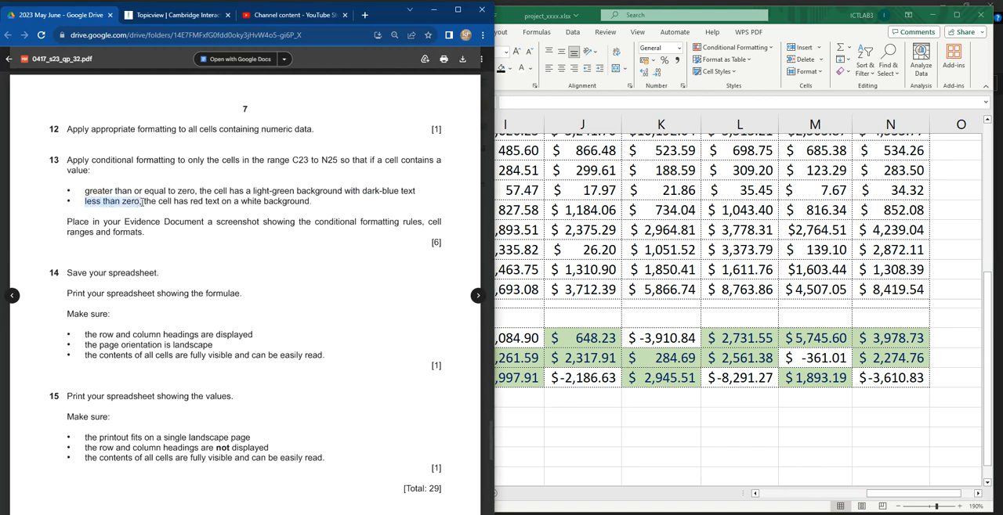
drag(170, 202, 300, 202)
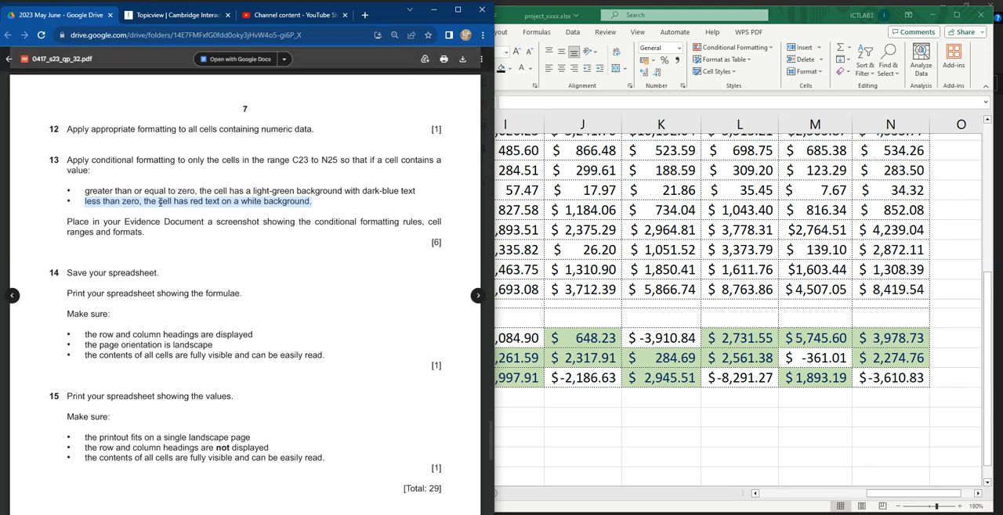
click(661, 423)
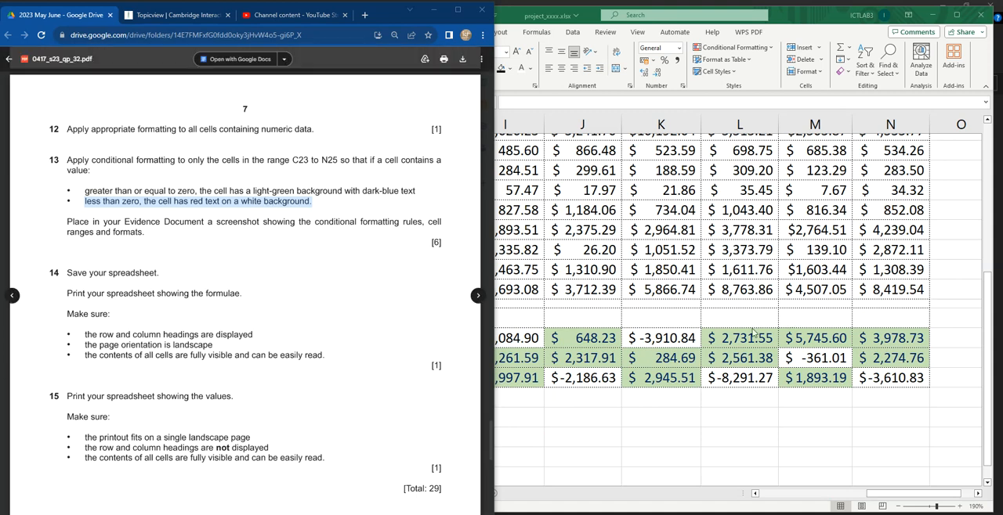
click(505, 418)
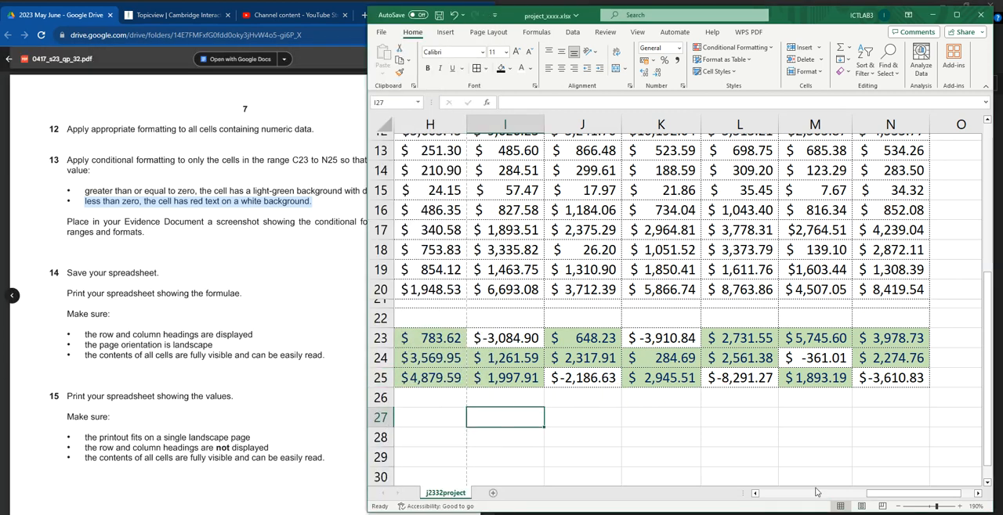
drag(915, 498, 787, 497)
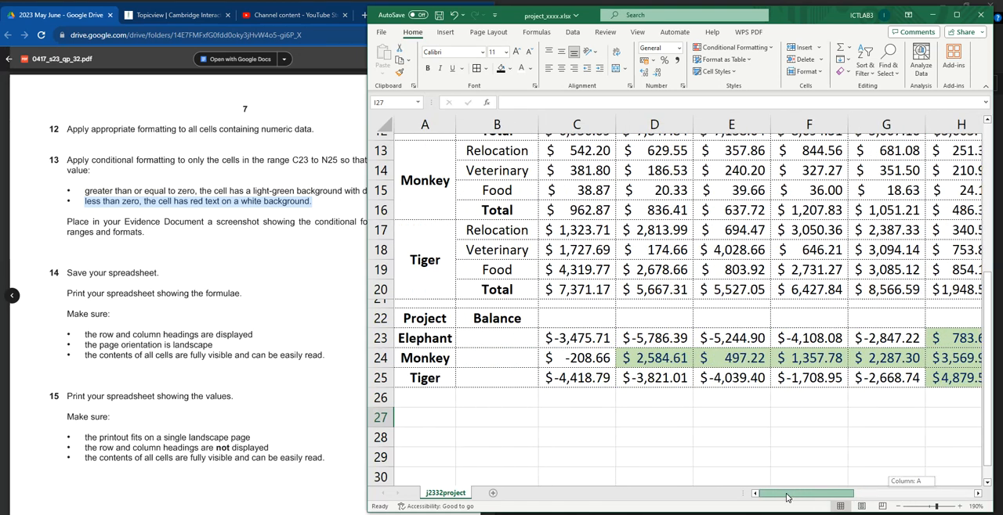
drag(564, 338, 909, 379)
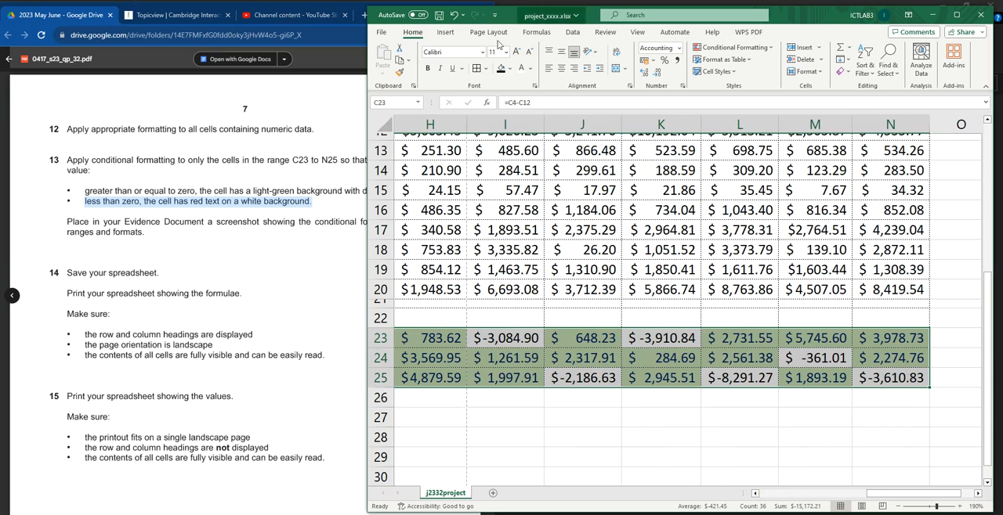
Step: Try to add a conditional formatting rule for cell values less than 0 to the selected balances without choosing a format
click(731, 49)
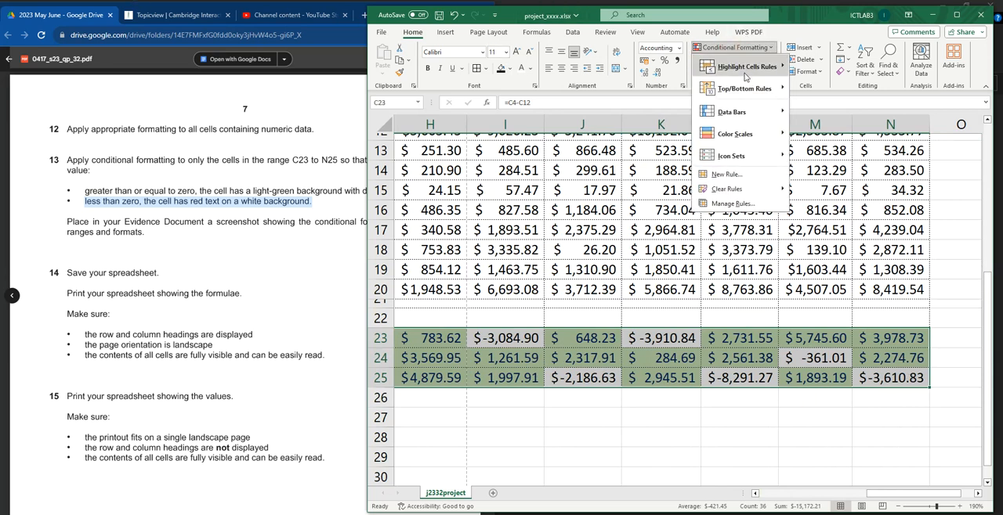
mouse_move(760, 71)
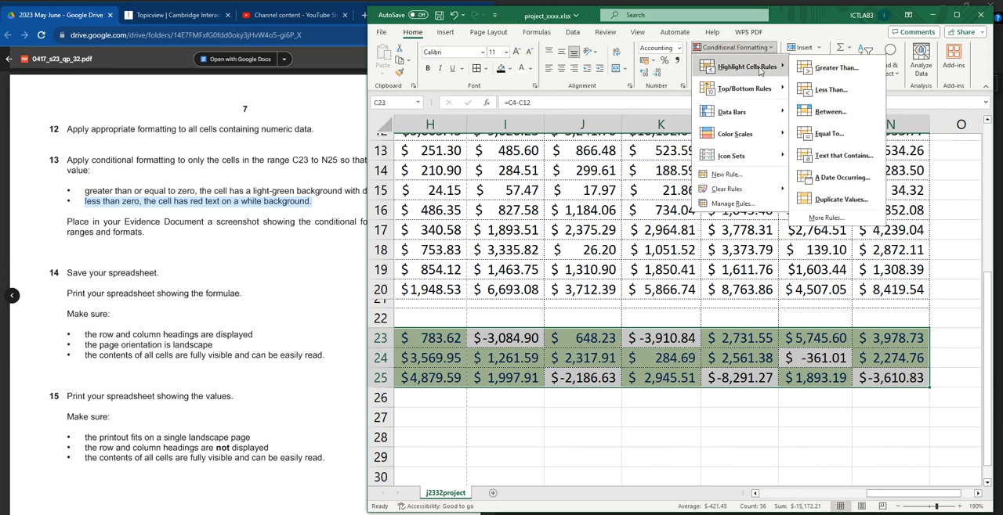
click(830, 220)
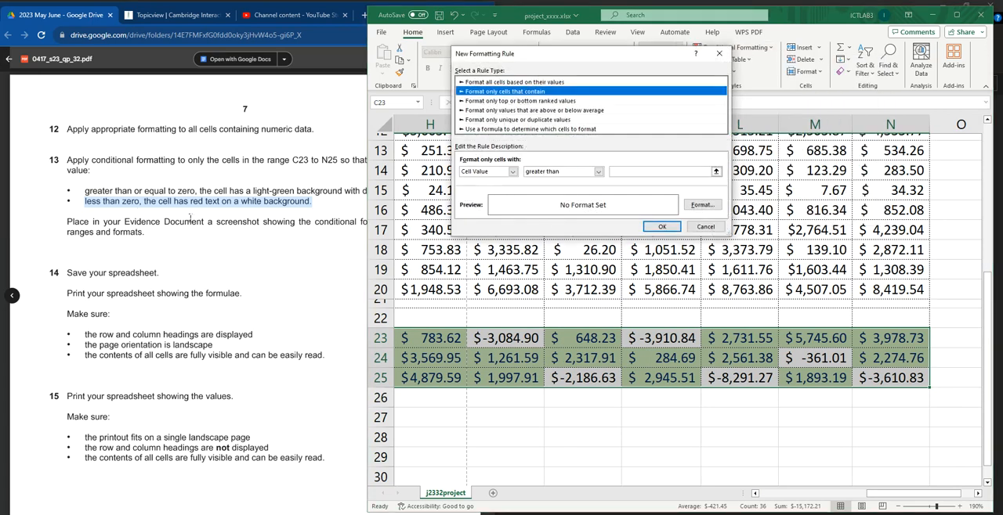
click(598, 171)
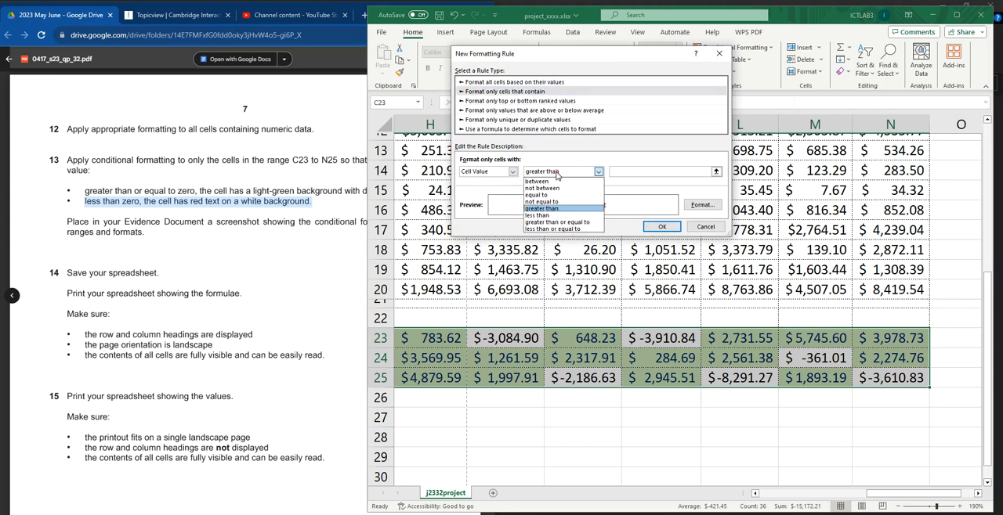
click(553, 216)
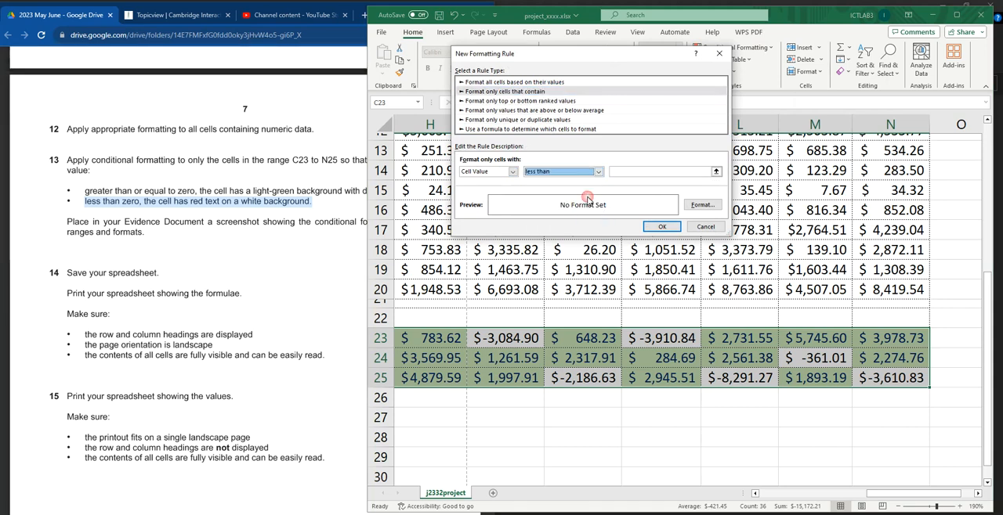
click(625, 171)
text(0)
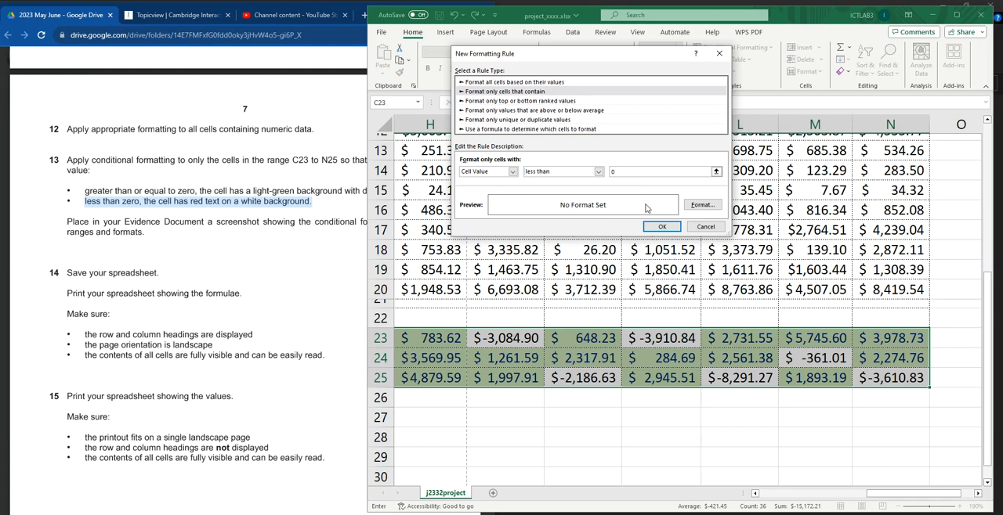
click(665, 227)
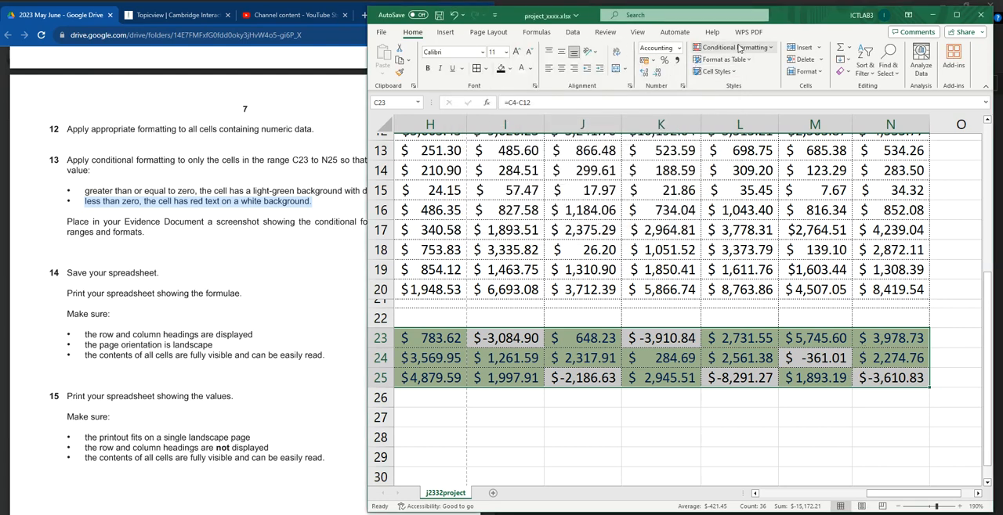
Step: Set up a new conditional formatting rule for the selected balances with cell value less than 0
click(738, 48)
mouse_move(754, 68)
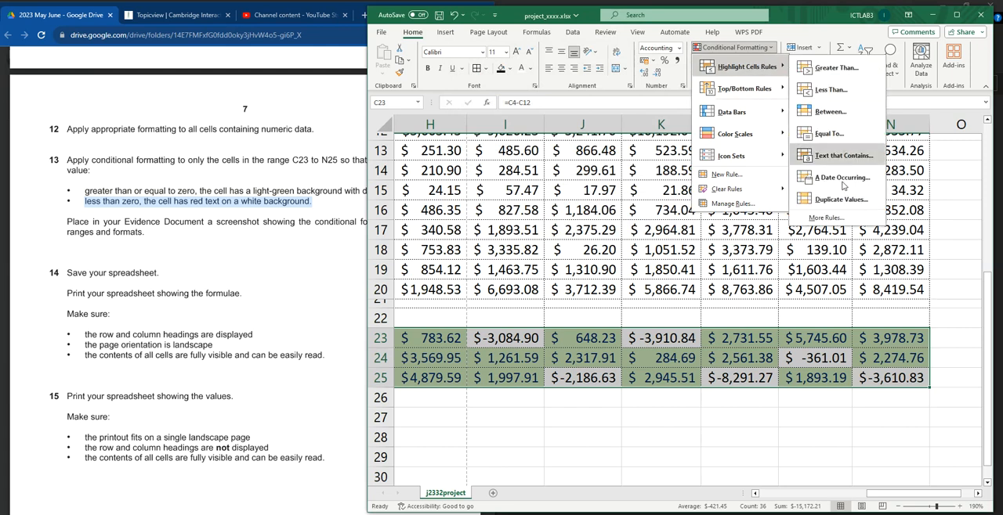
click(825, 219)
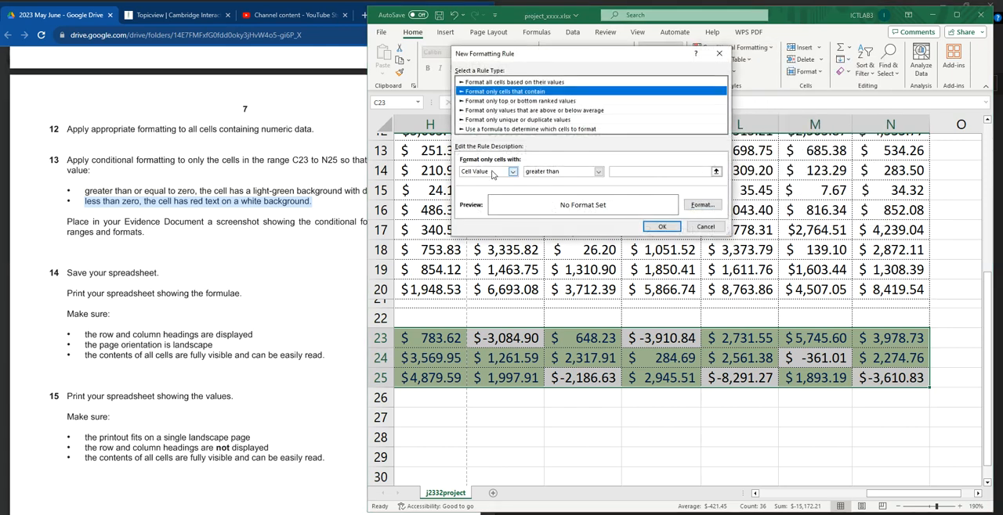
click(598, 171)
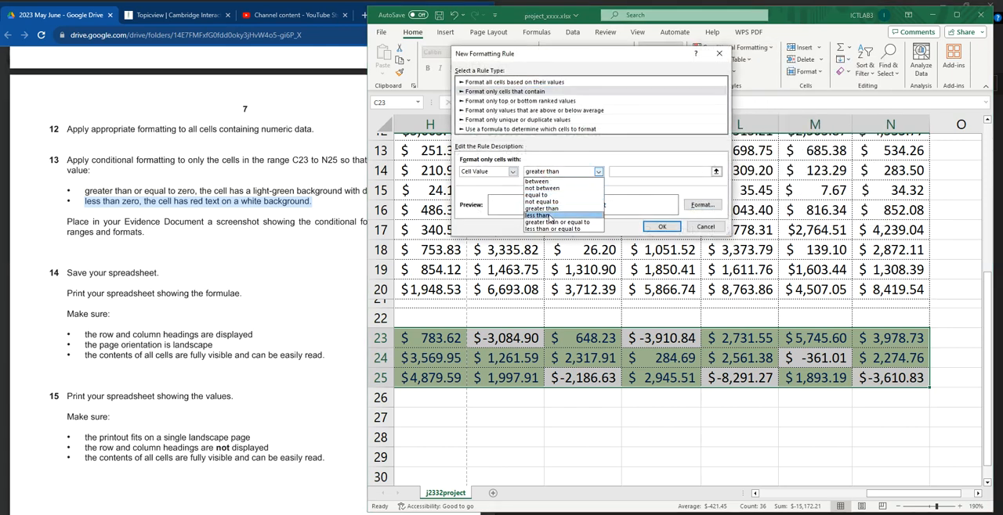
click(551, 216)
click(633, 172)
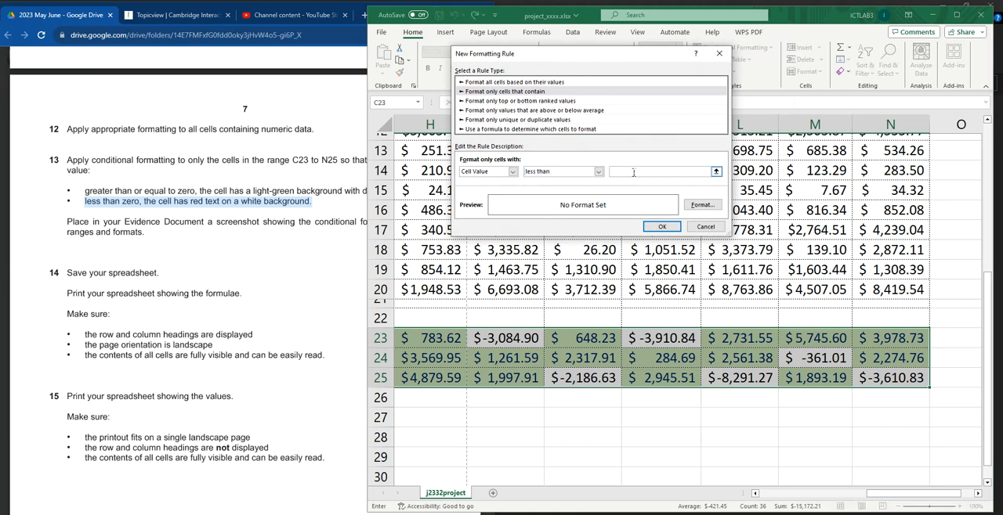
text(0)
Step: Give the less-than-zero rule a standard red font and a white fill, and apply it to the balance cells
click(701, 205)
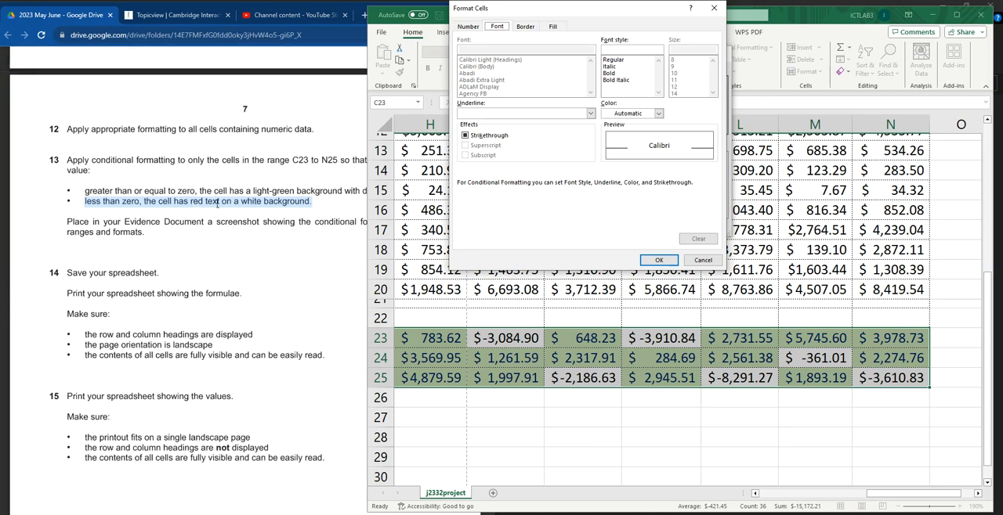
click(660, 113)
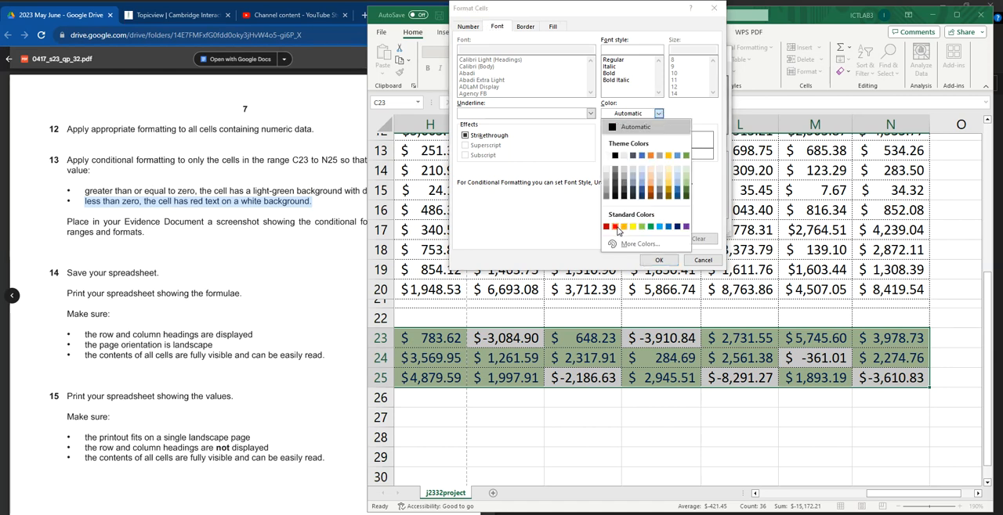
click(620, 231)
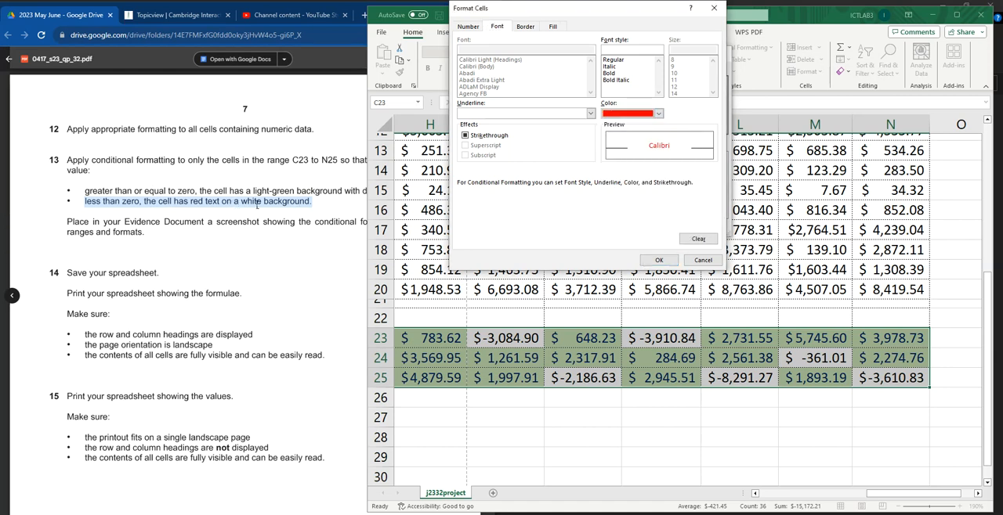
click(553, 28)
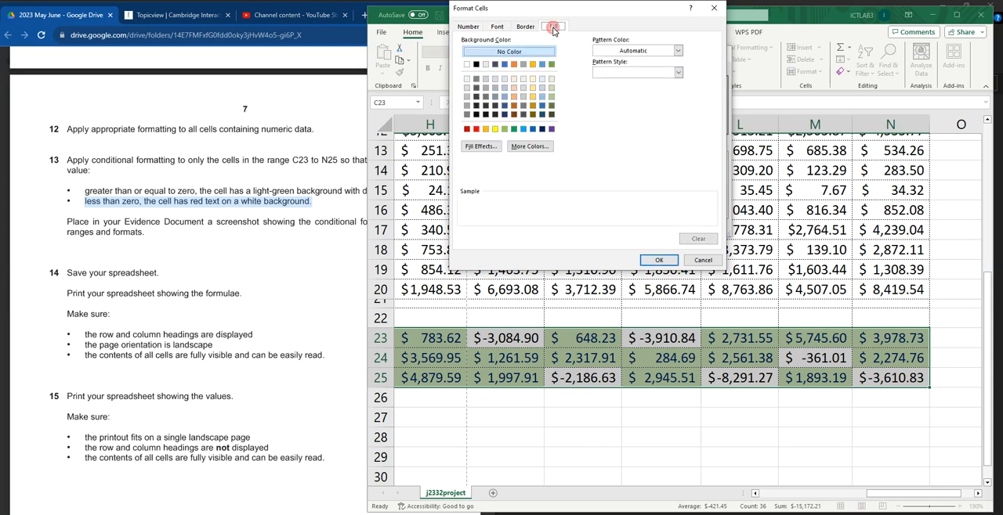
click(467, 65)
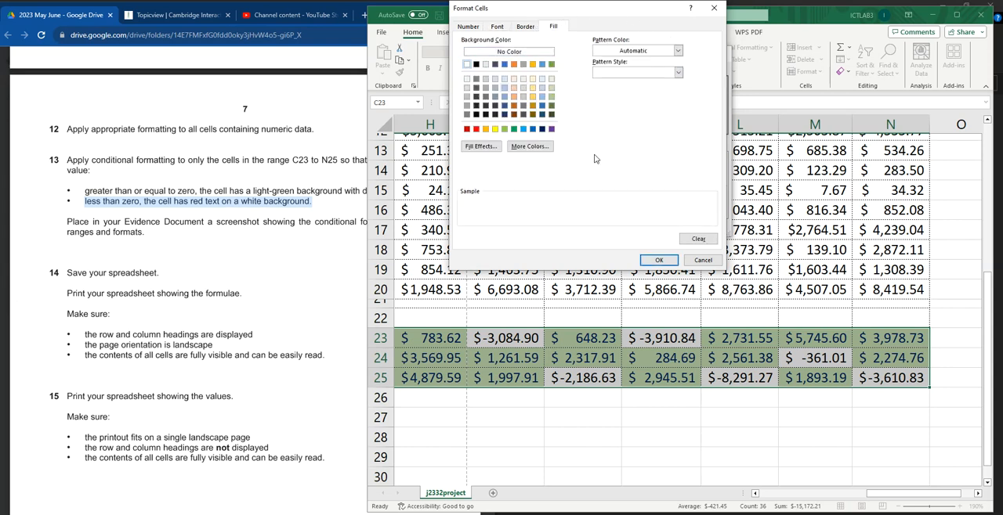
click(658, 260)
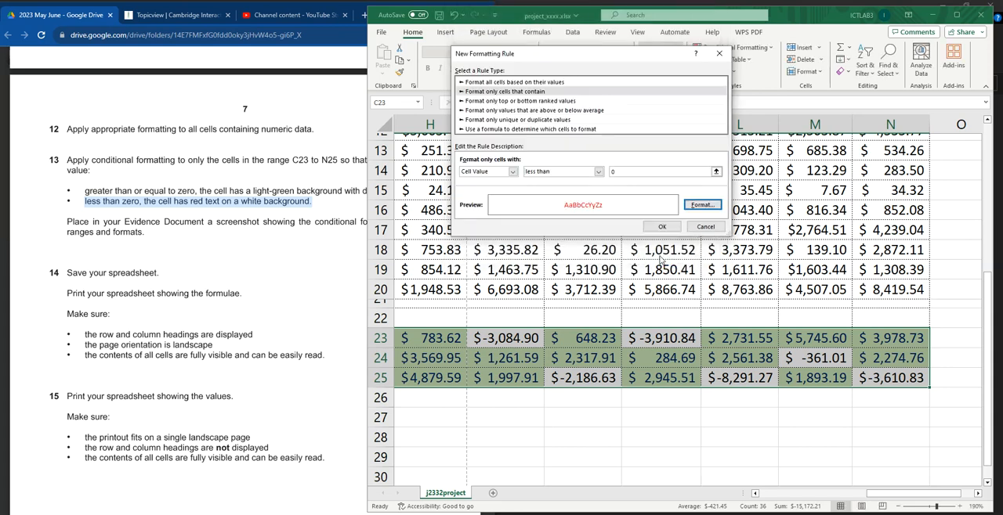
click(662, 227)
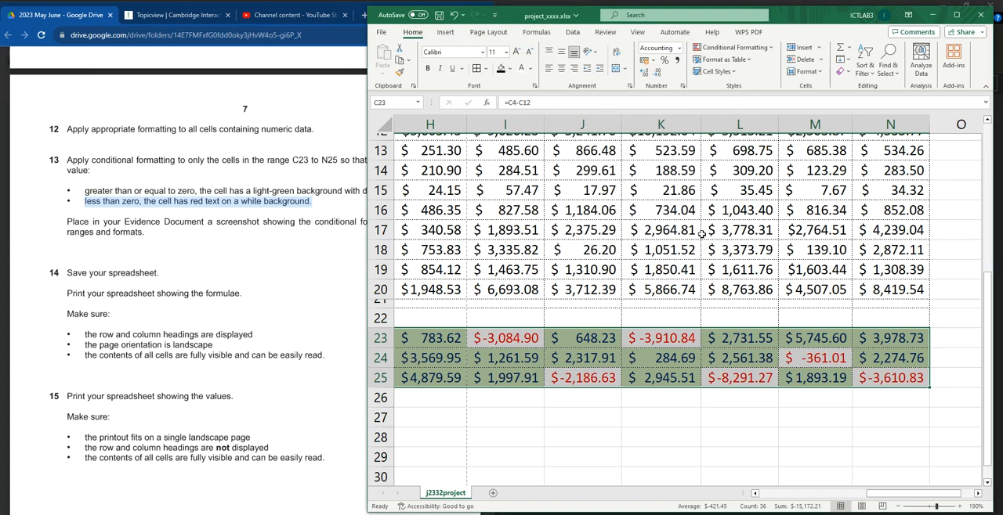
click(573, 437)
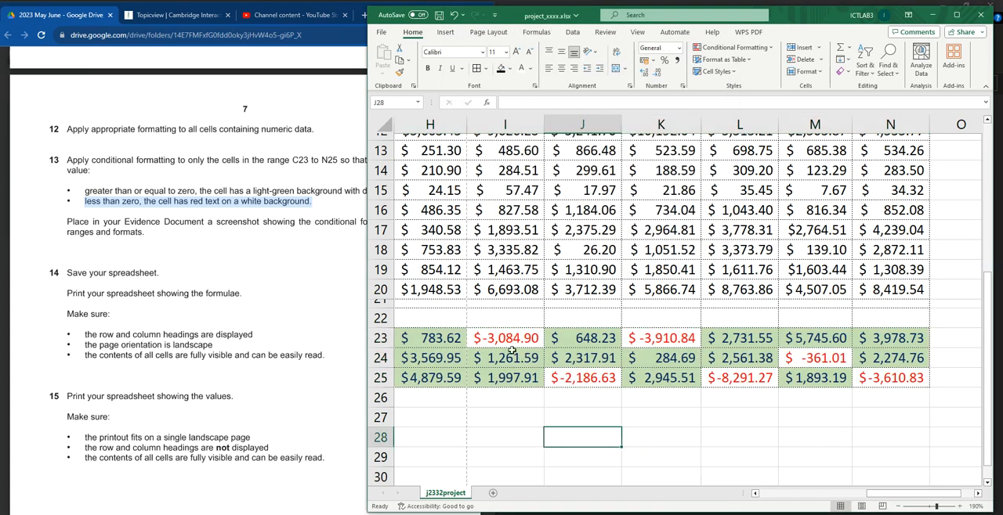
Step: Read the question 13 instruction about the Evidence Document screenshot of the conditional formatting rules, cell ranges and formats
drag(67, 222, 145, 232)
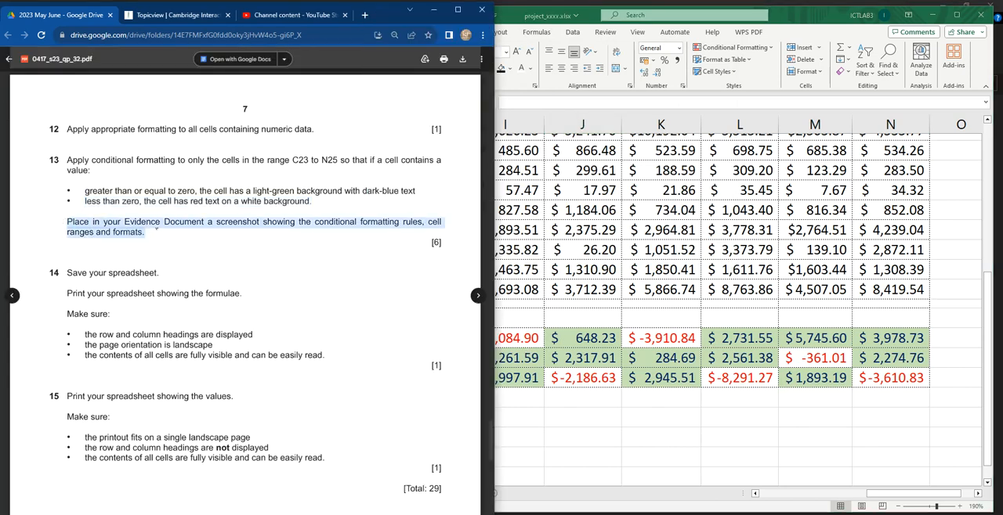
drag(67, 221, 423, 223)
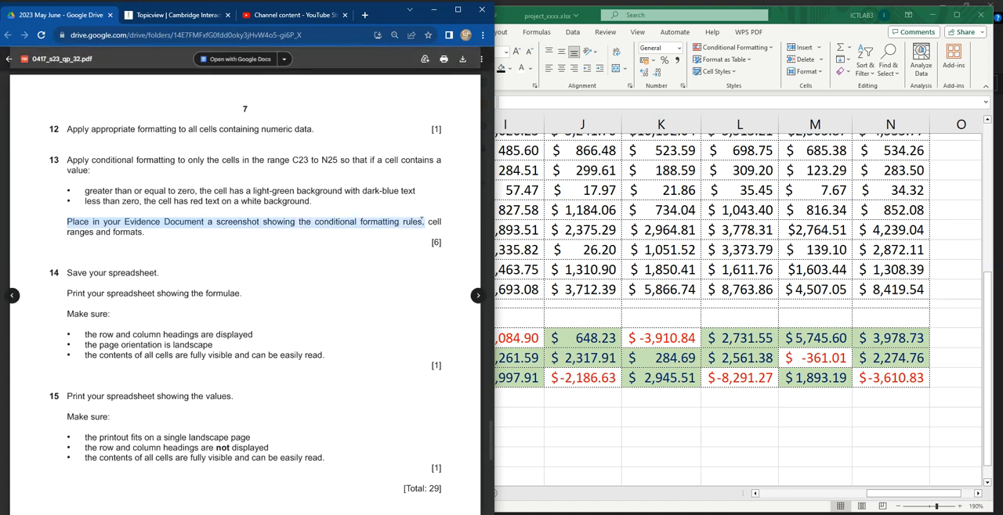
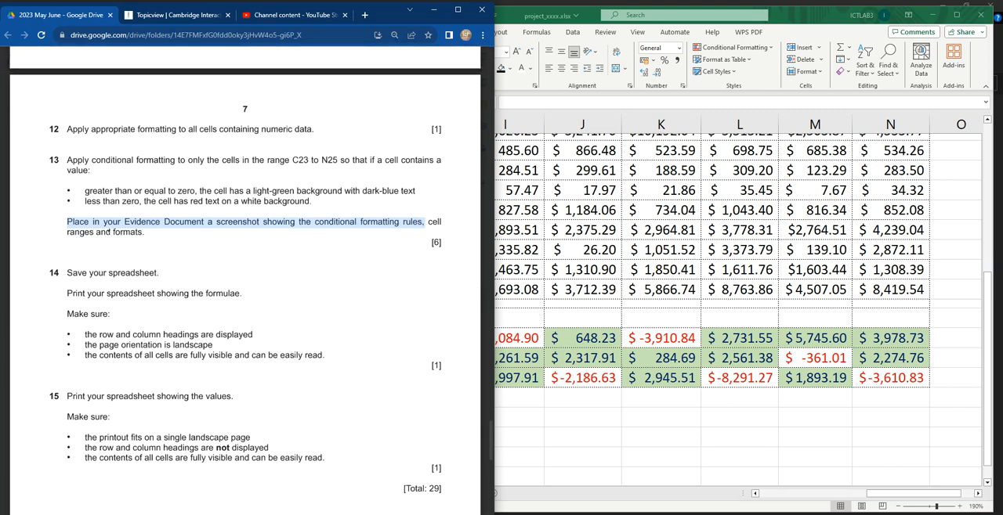
click(674, 416)
drag(867, 495, 888, 495)
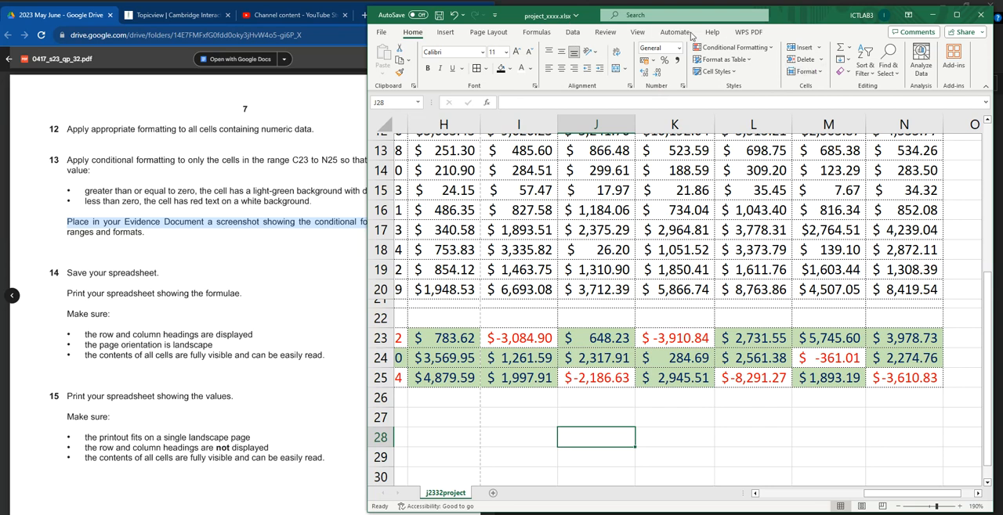
click(765, 51)
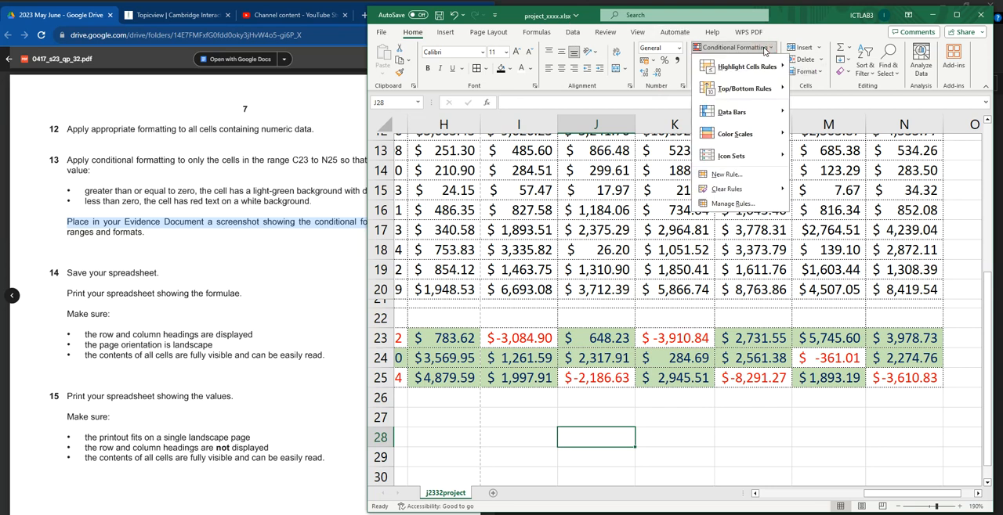
mouse_move(771, 69)
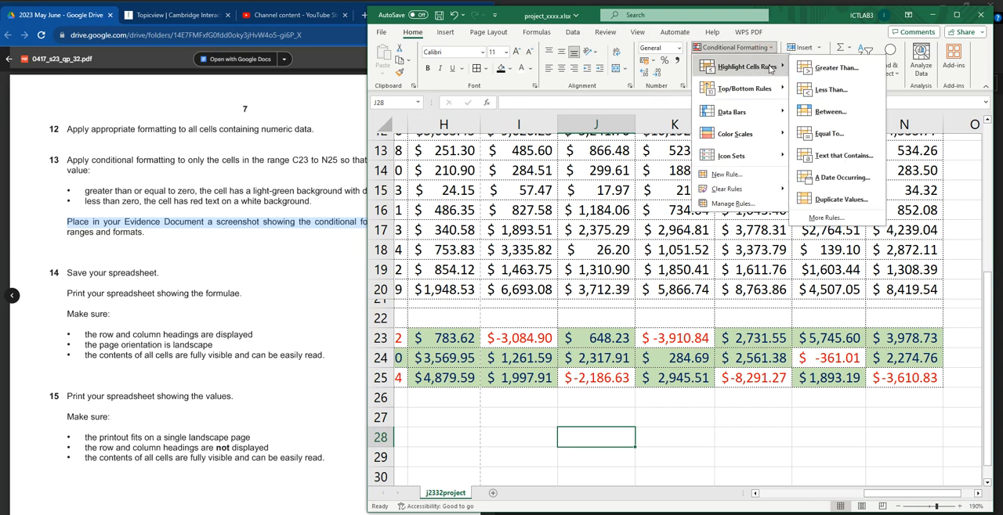
click(826, 218)
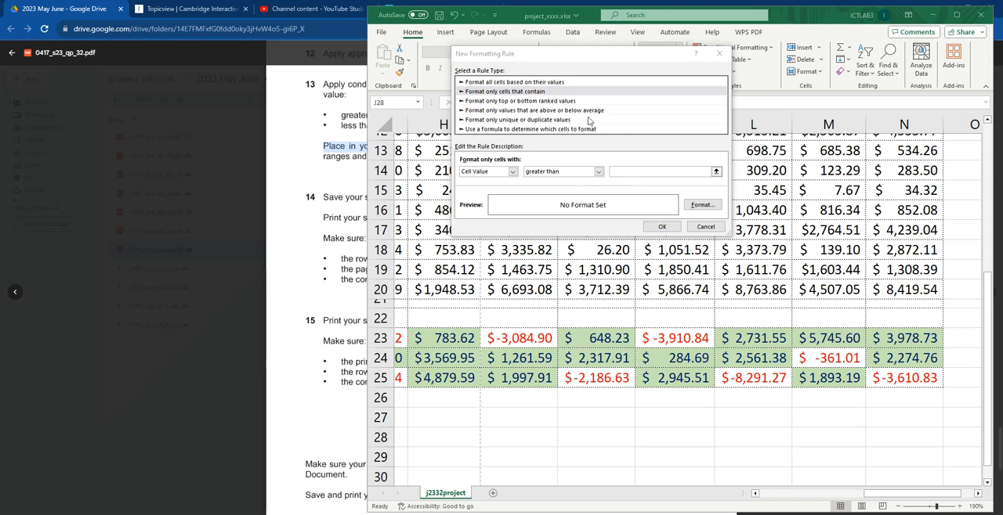
click(544, 175)
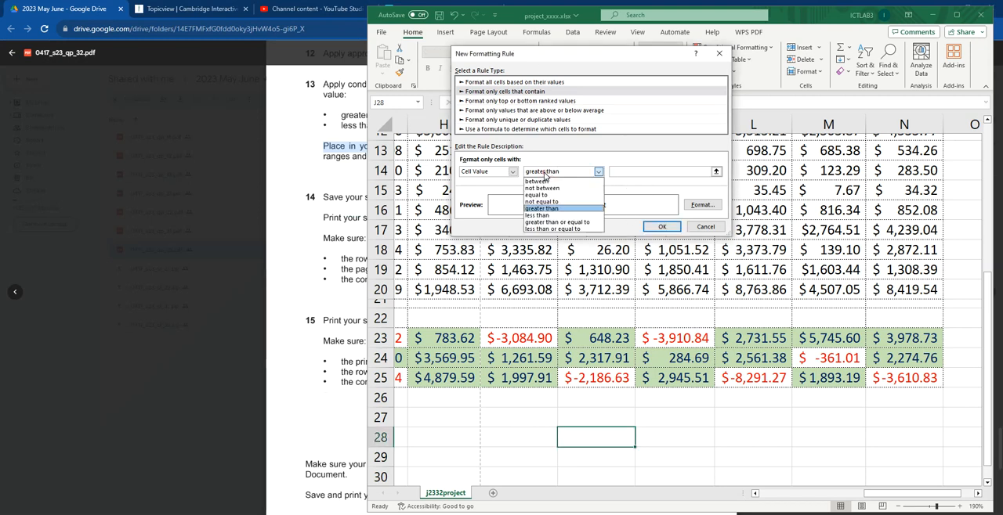
click(556, 223)
click(632, 169)
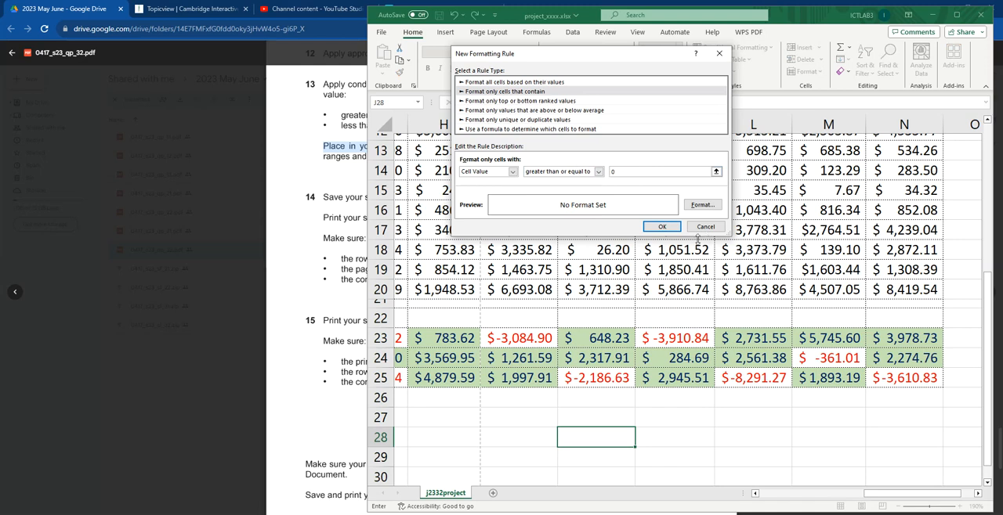
click(704, 205)
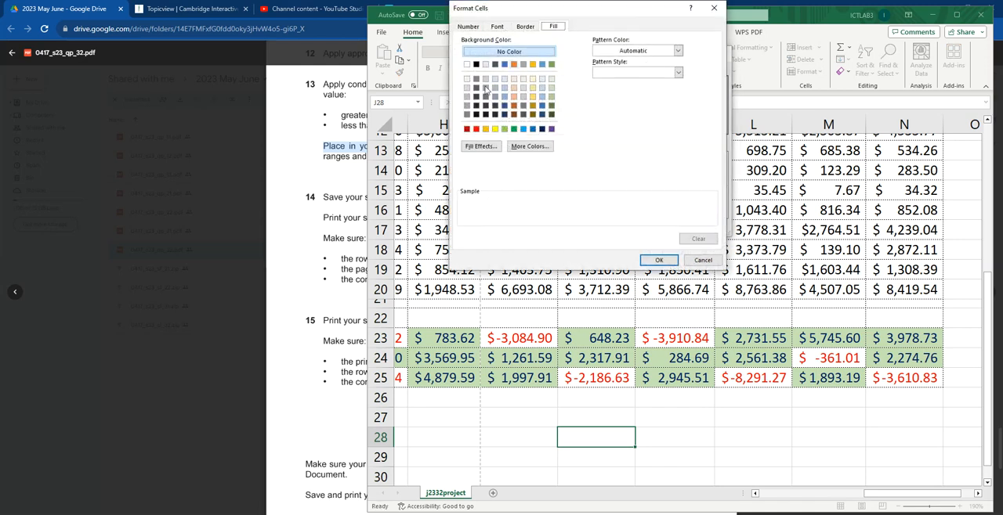
click(498, 28)
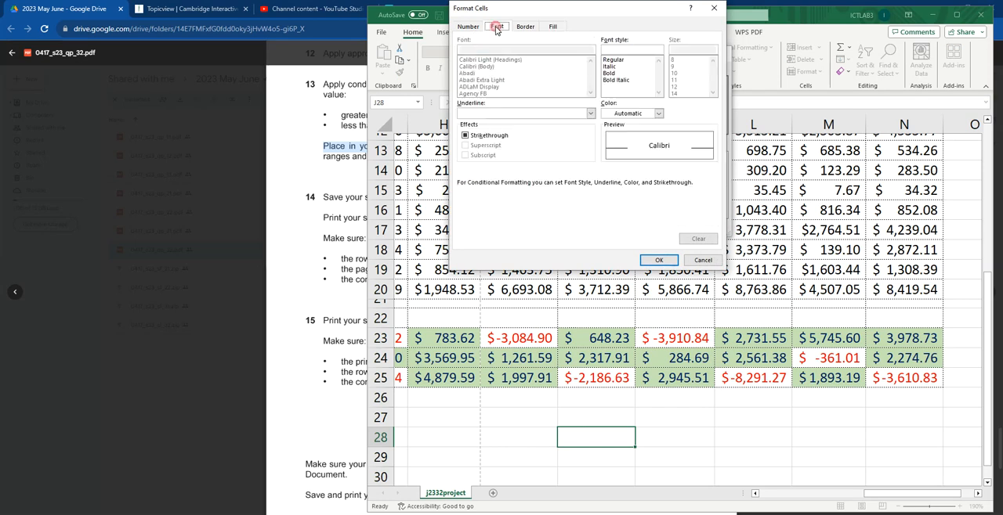
click(714, 9)
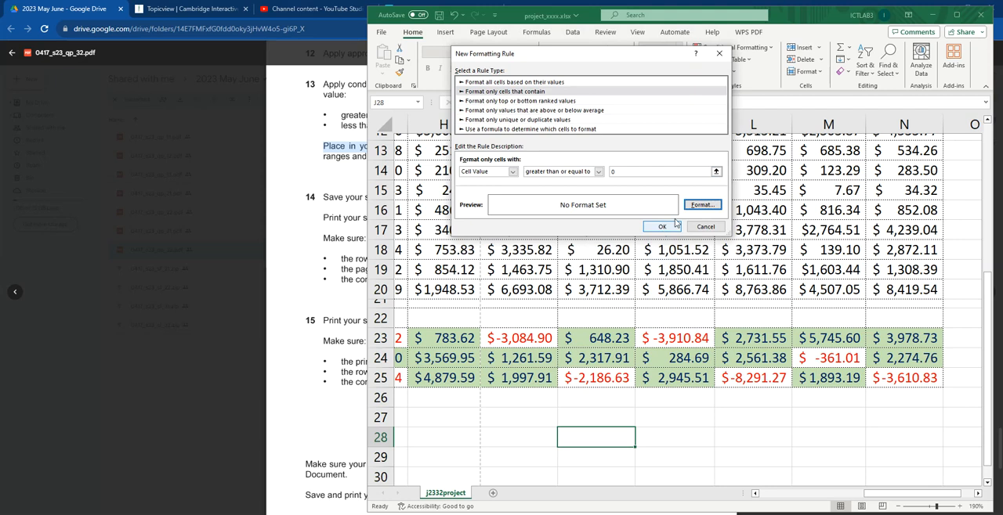
click(719, 53)
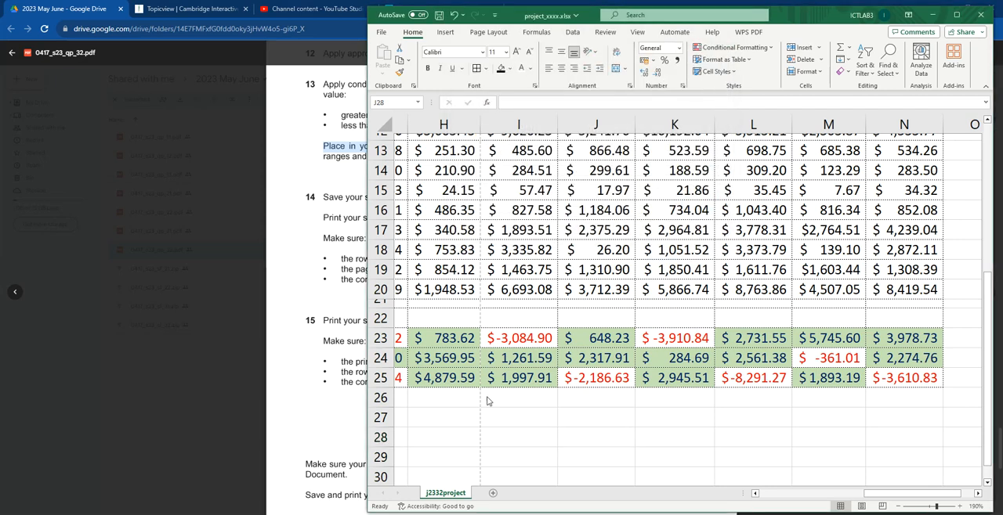
Step: Read question 14's instruction to print the formulae, and display formulas instead of values in the maximized project_xxxx.xlsx workbook
click(318, 382)
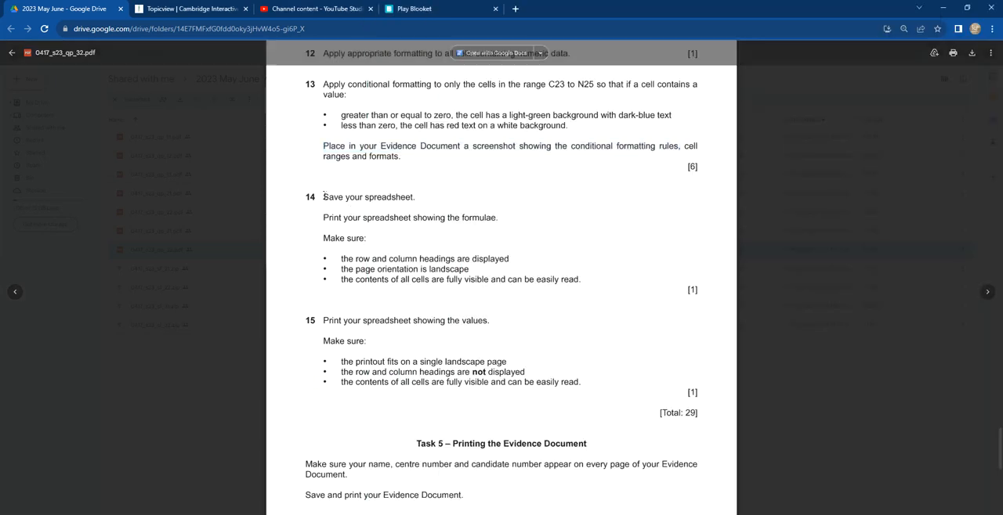
triple_click(394, 199)
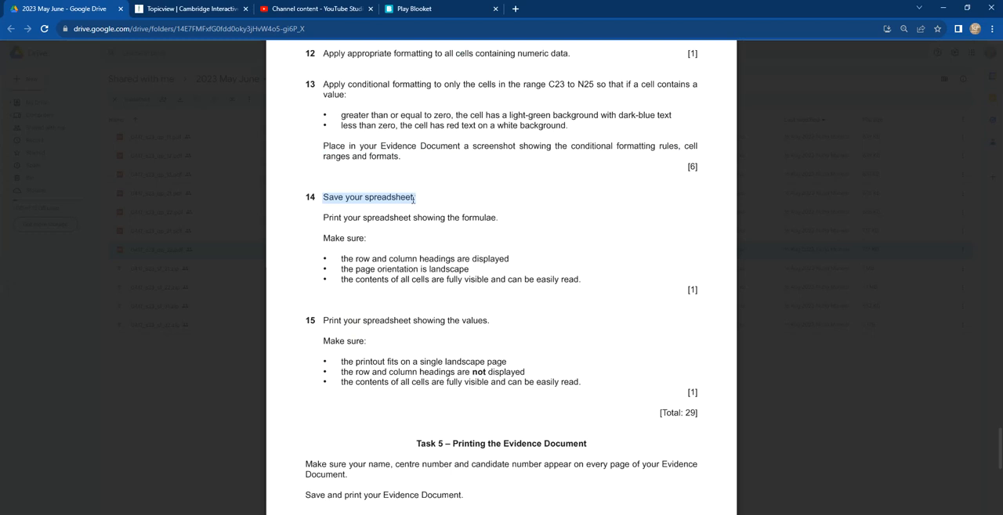
drag(322, 218, 499, 220)
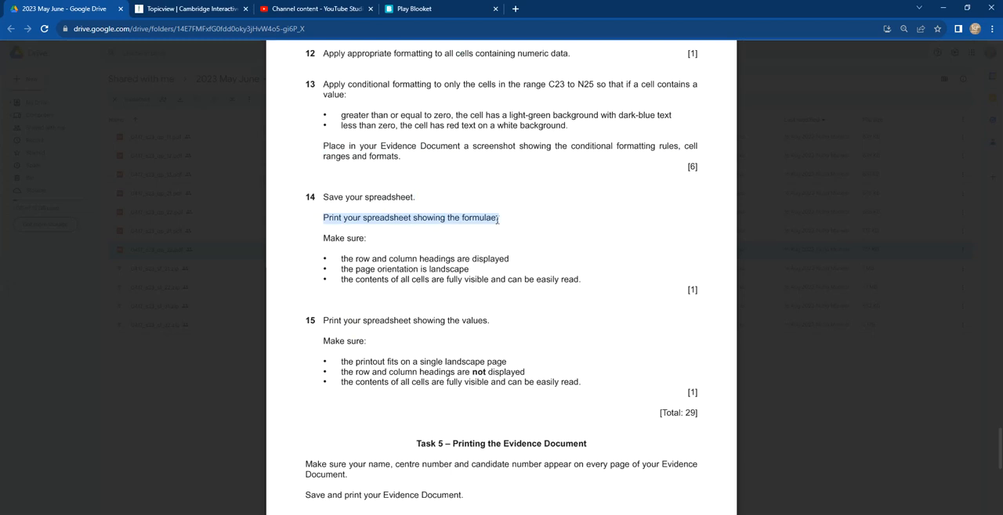
click(549, 514)
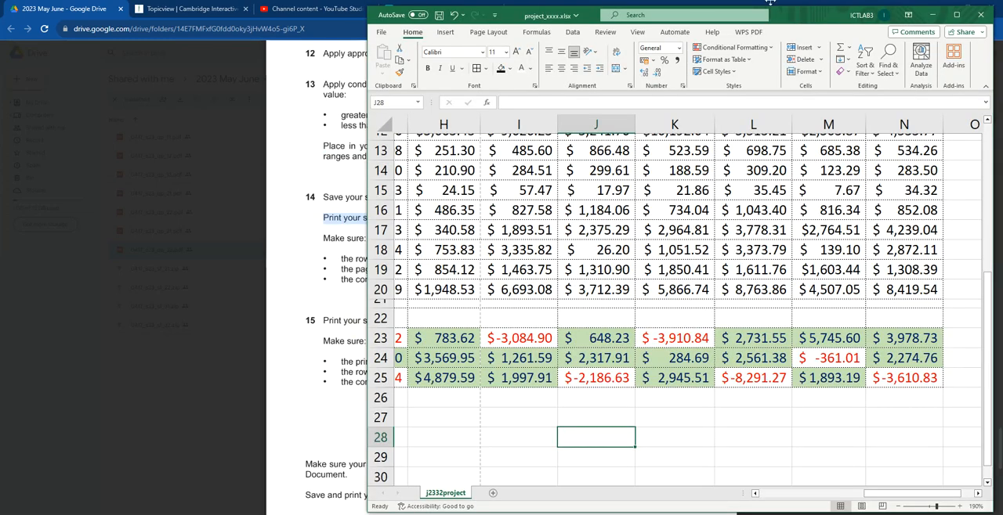
click(956, 15)
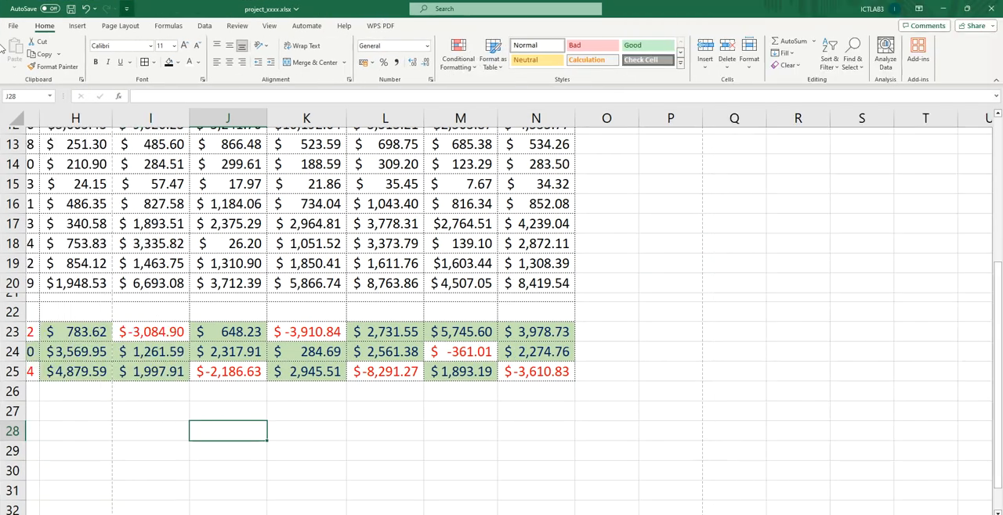
click(166, 26)
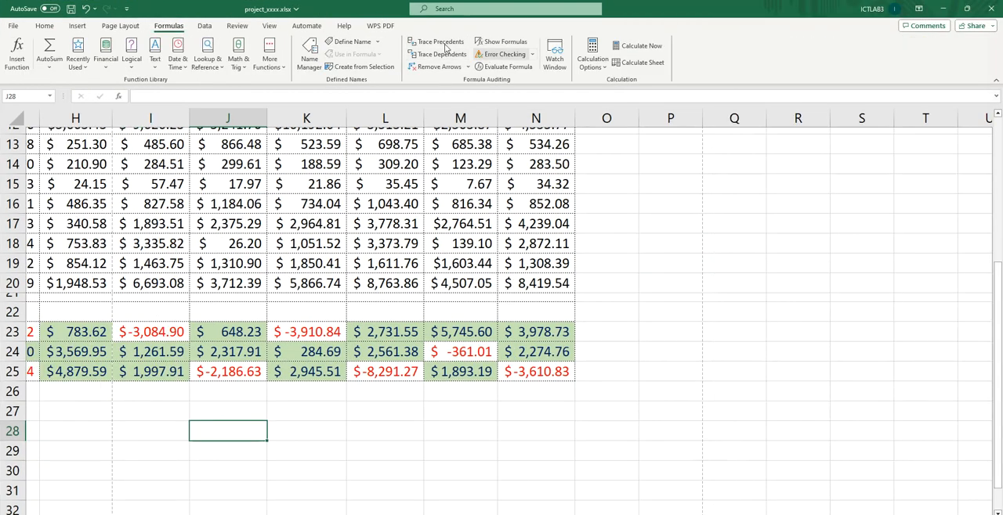
click(502, 44)
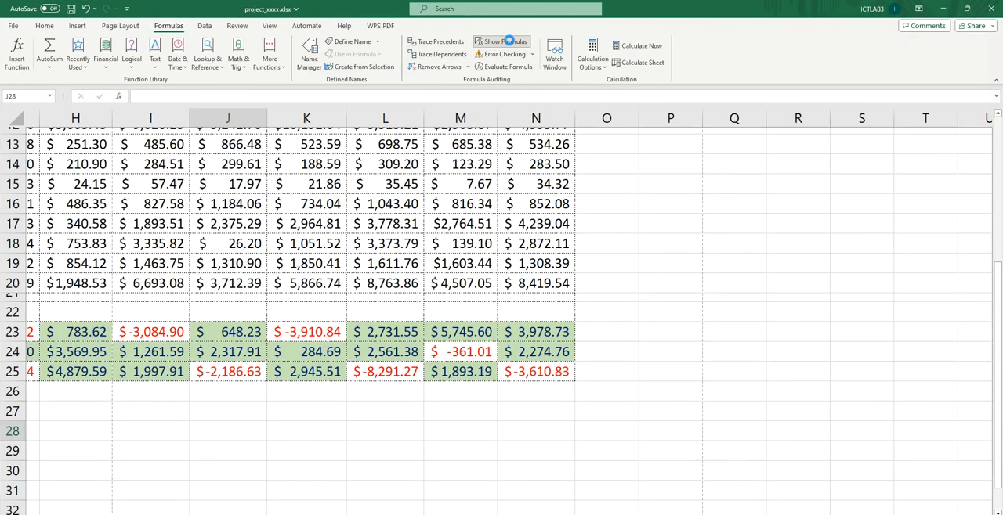
scroll(484, 263, up, 4)
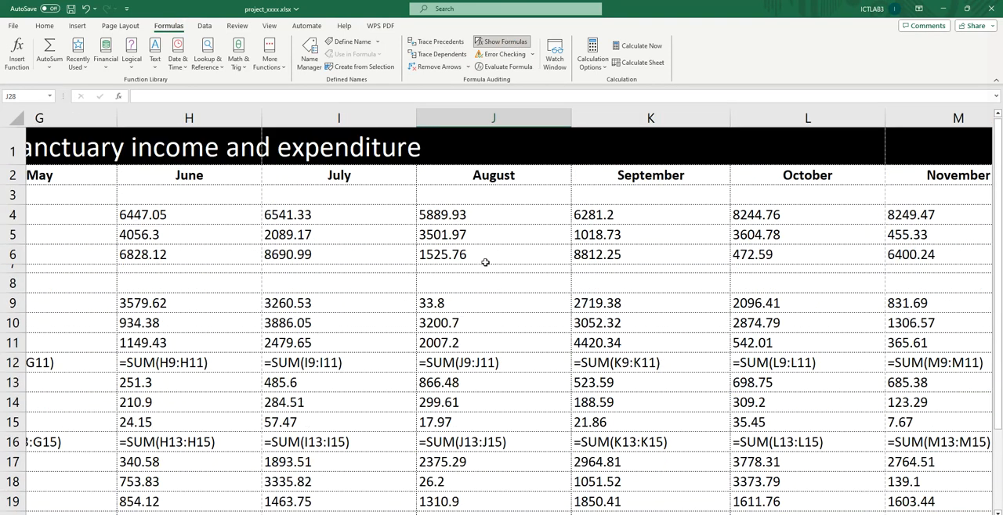
scroll(736, 322, down, 4)
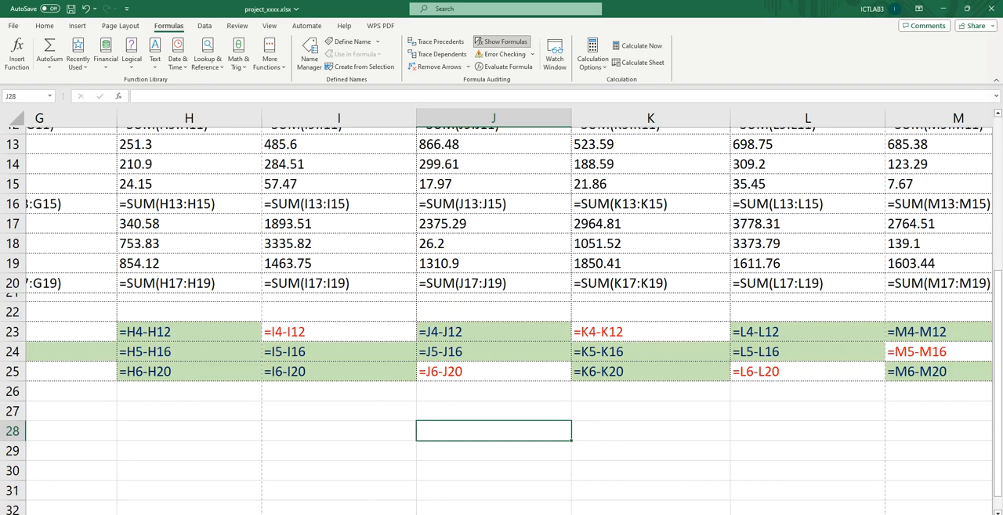
Step: Read question 14's print requirements in the exam PDF on row and column headings, page orientation and cell contents
key(alt+Tab)
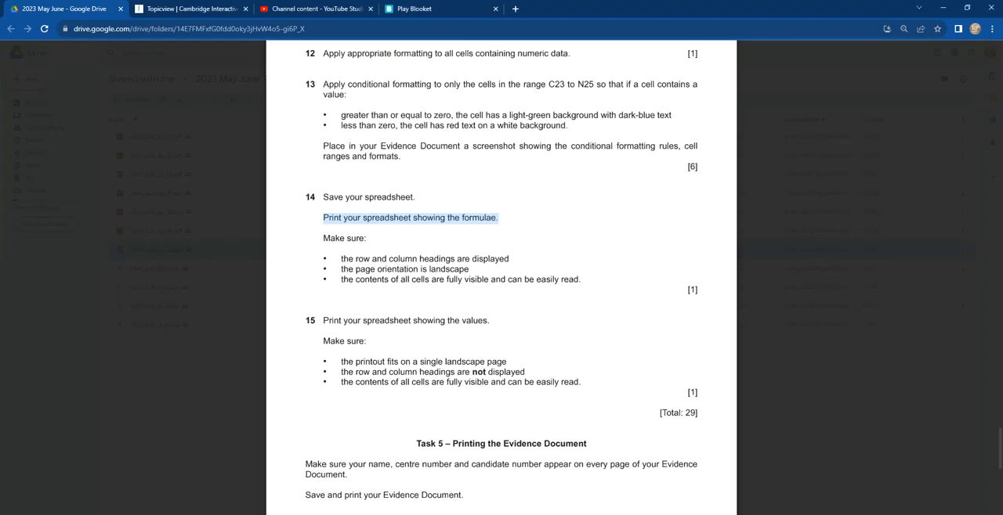
drag(342, 259, 499, 259)
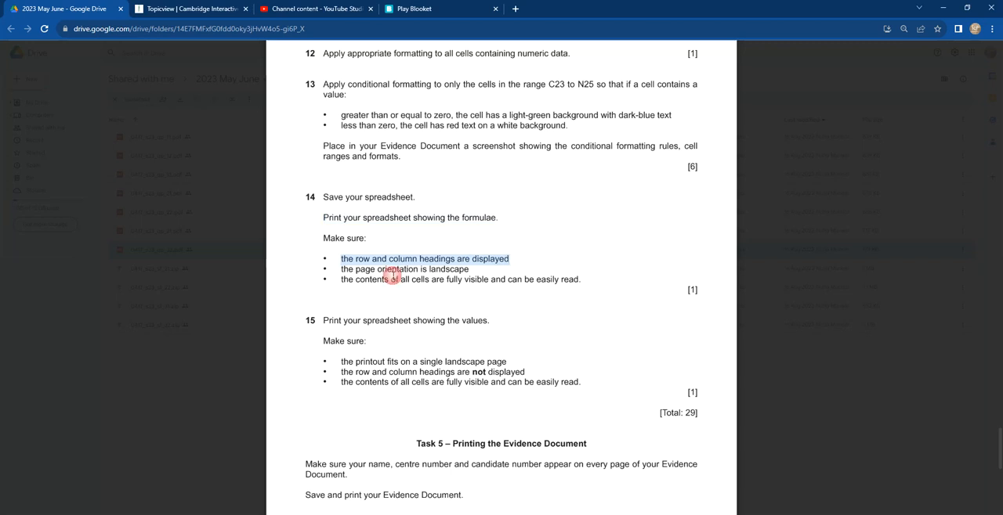
drag(342, 270, 477, 269)
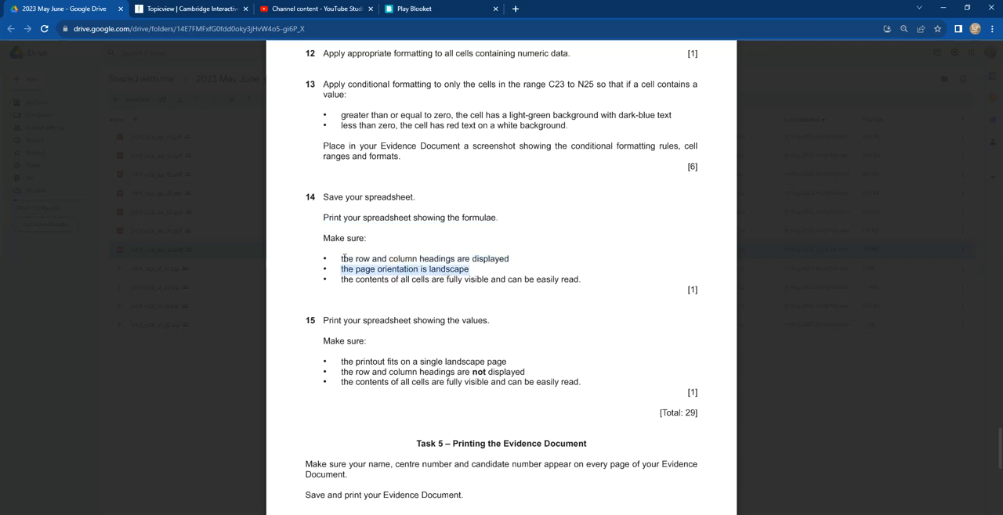
drag(343, 259, 507, 259)
drag(346, 270, 483, 271)
drag(340, 279, 578, 296)
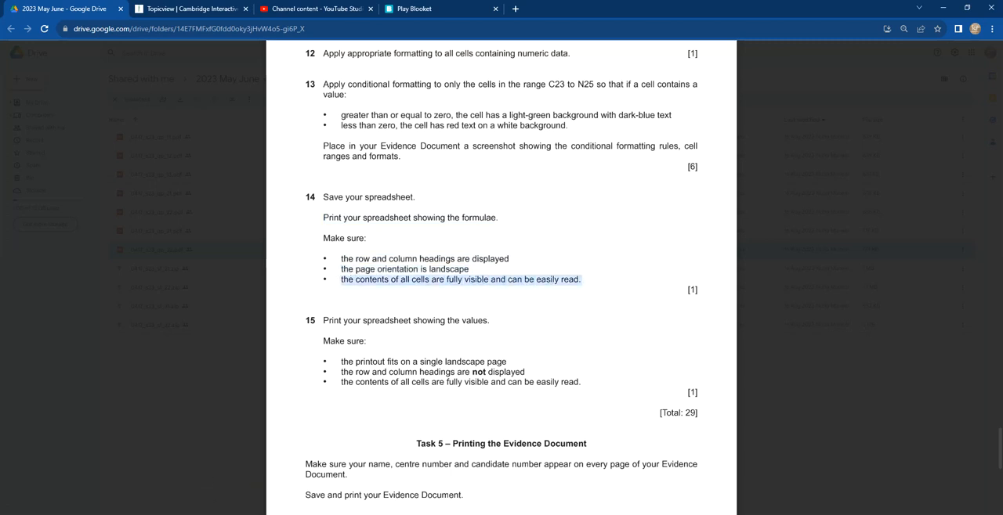
Step: Return to the workbook and autofit every column of the sheet to its displayed formulas and contents
click(306, 514)
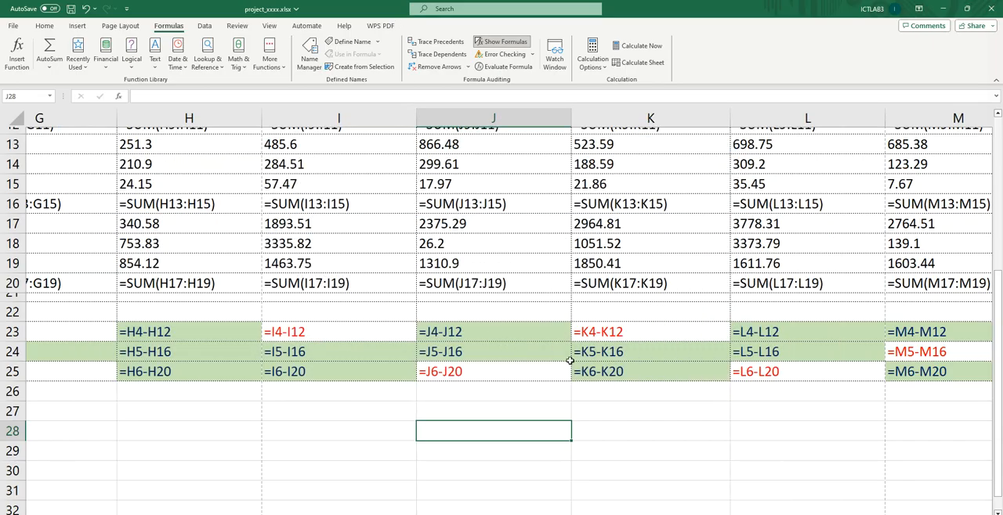
scroll(509, 256, up, 4)
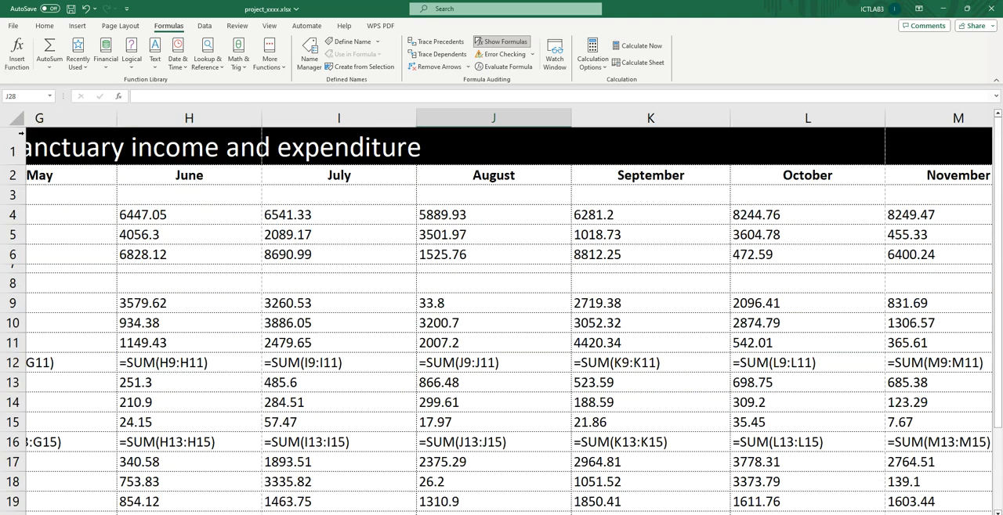
click(12, 118)
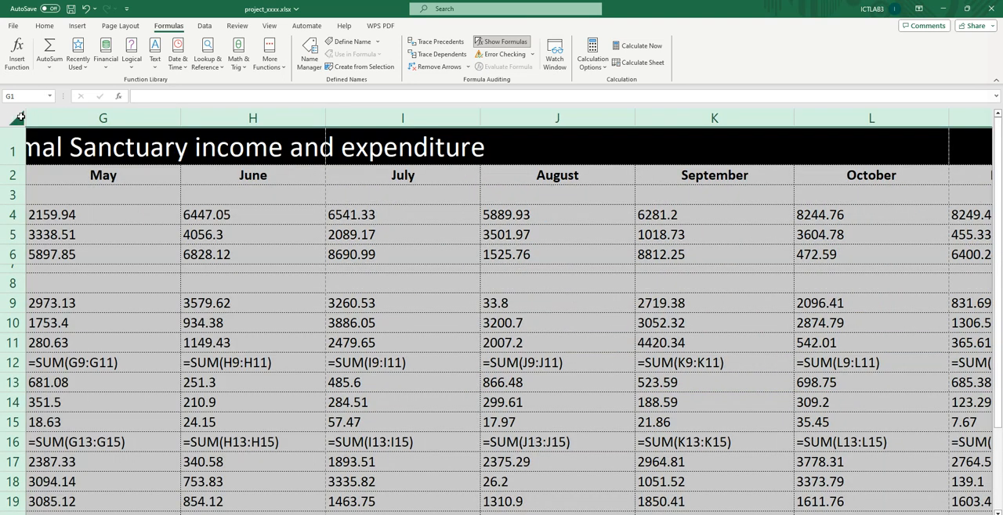
drag(178, 117, 179, 117)
double_click(178, 117)
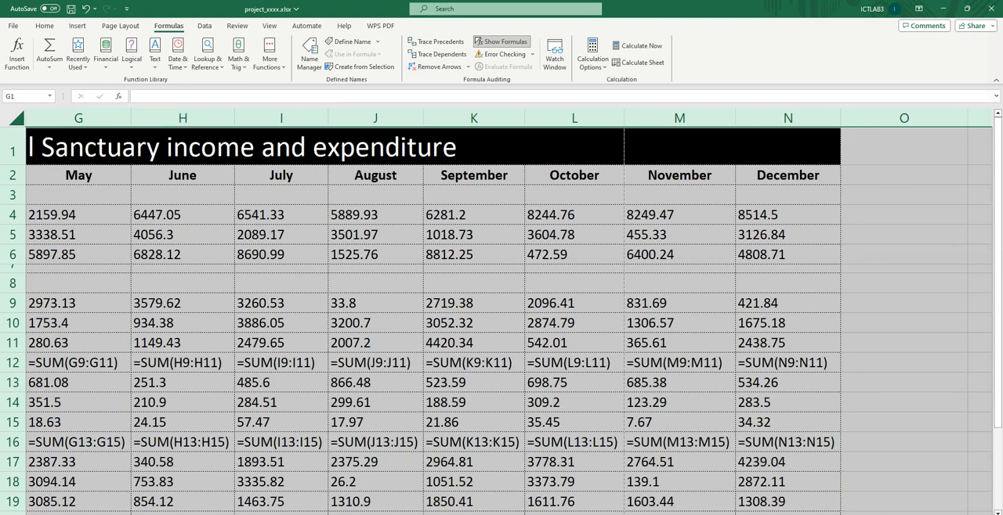
scroll(557, 475, left, 6)
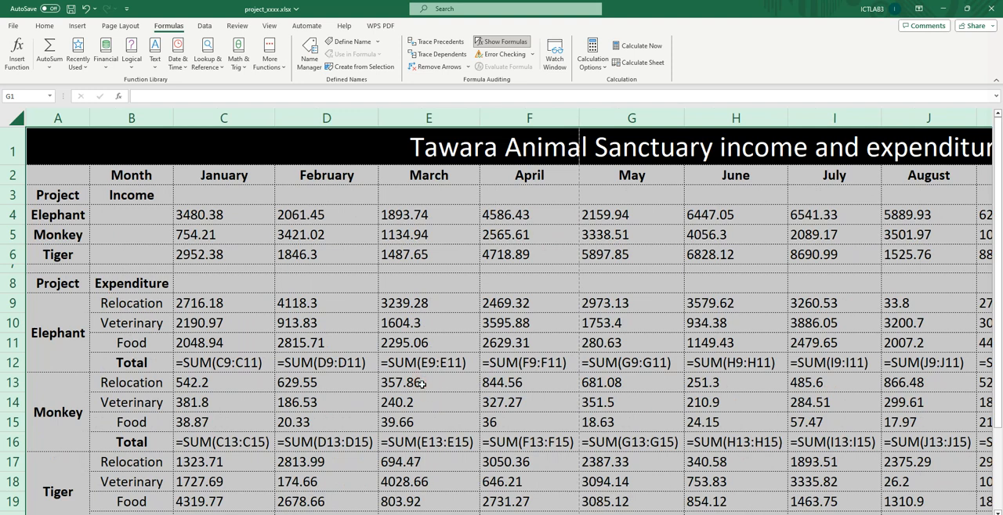
scroll(435, 362, down, 1)
scroll(436, 362, down, 5)
scroll(436, 362, up, 5)
Step: Open the print settings for the formula view and enable printing of row and column headings
key(ctrl+p)
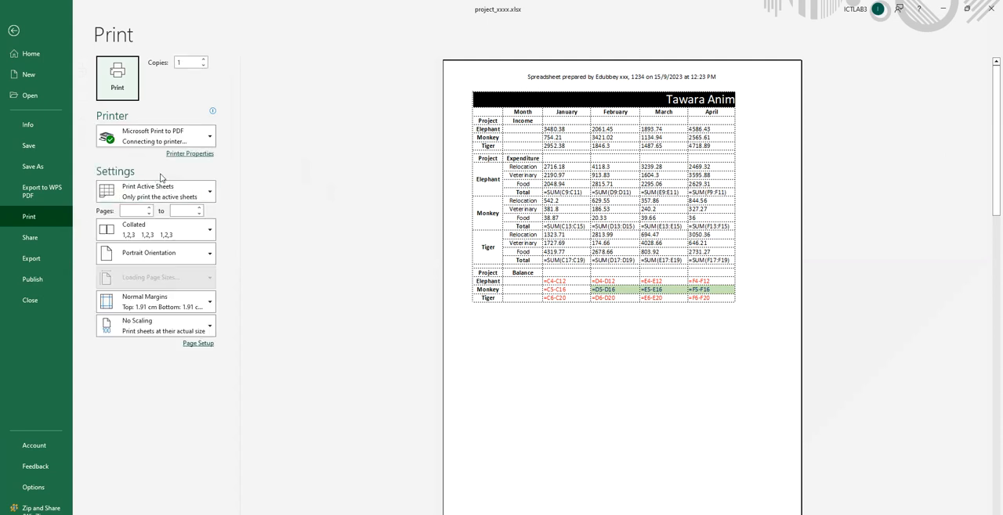
click(201, 345)
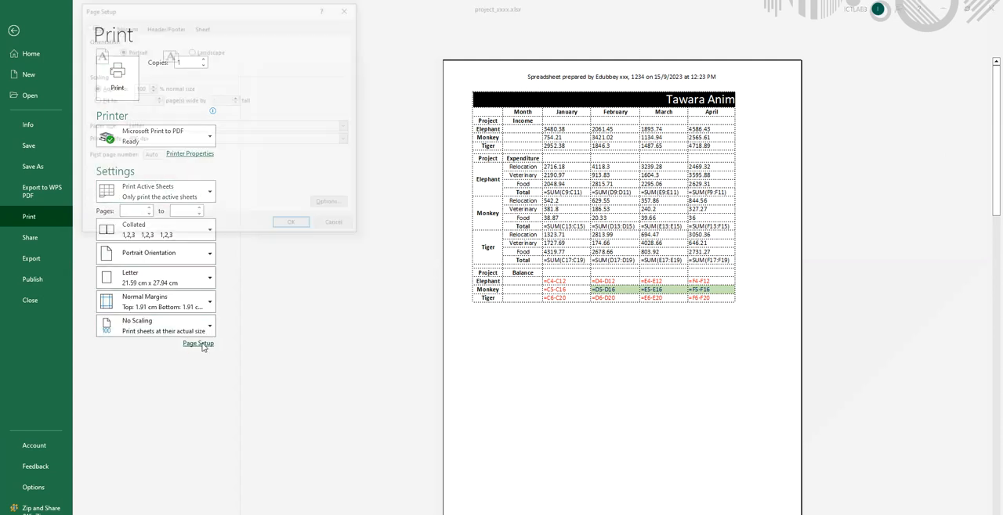
click(203, 26)
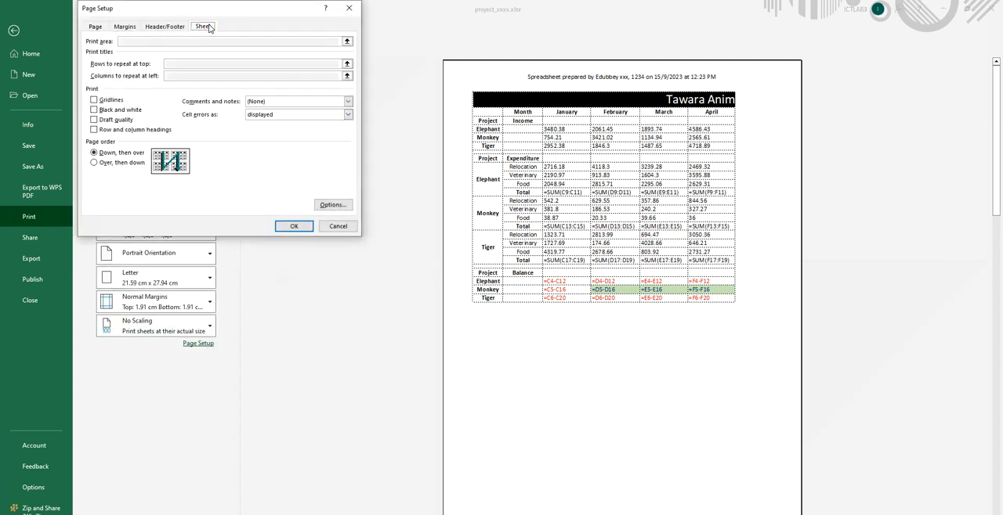
click(123, 132)
click(292, 227)
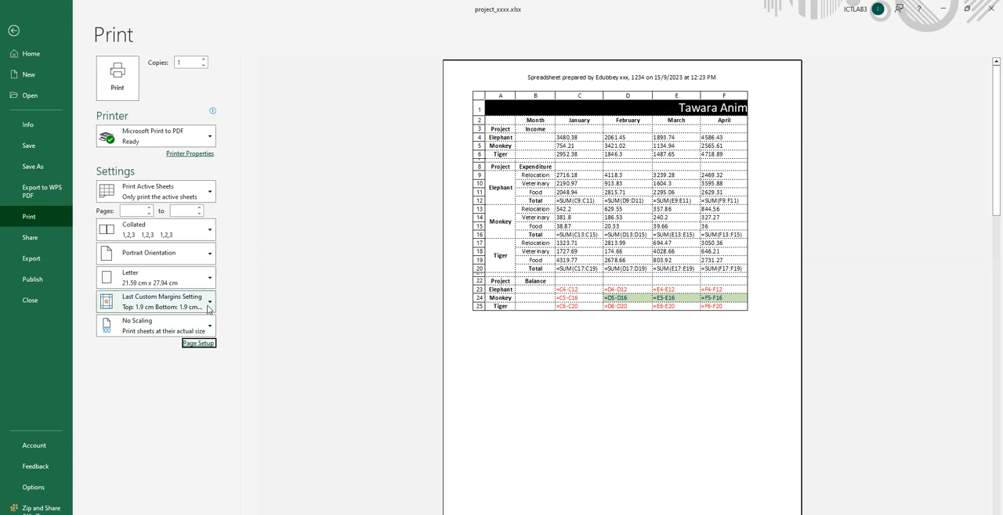
Step: Set the printout to landscape orientation and check the pages in the preview
click(153, 253)
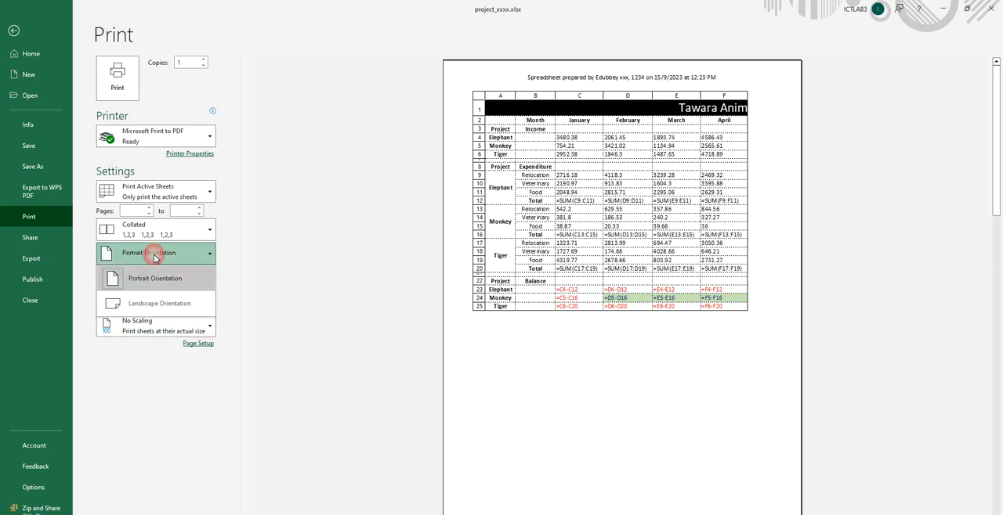
click(155, 308)
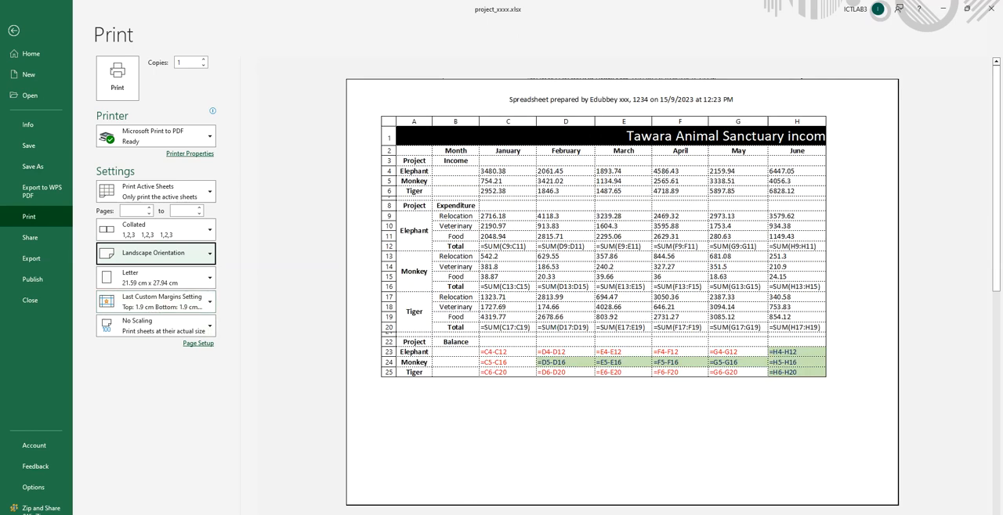
scroll(622, 292, down, 1)
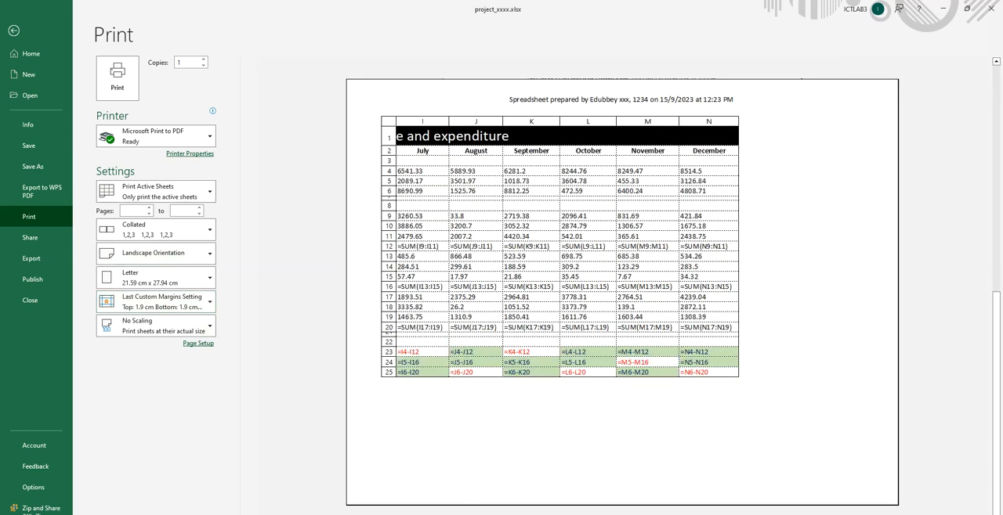
Step: Scale the formula printout to fit all columns on one page
scroll(375, 420, up, 1)
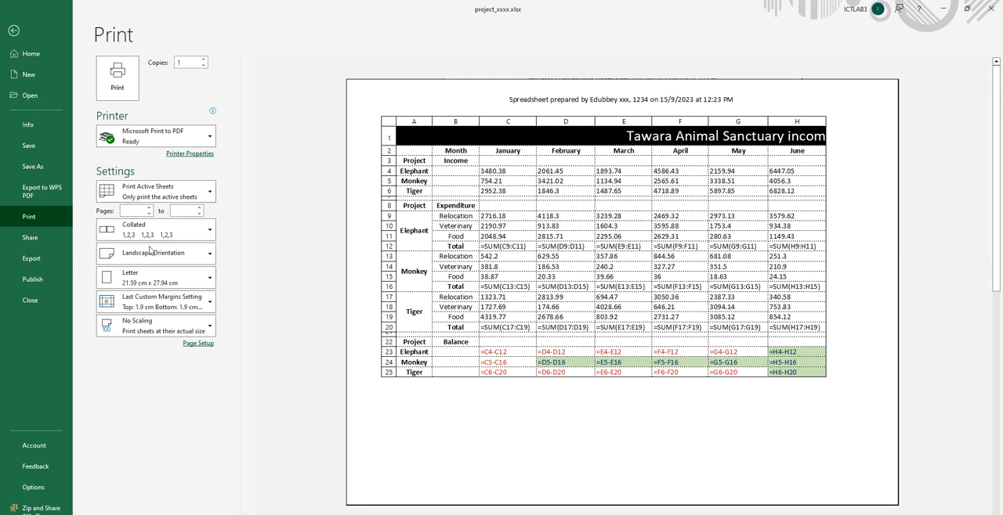
click(137, 330)
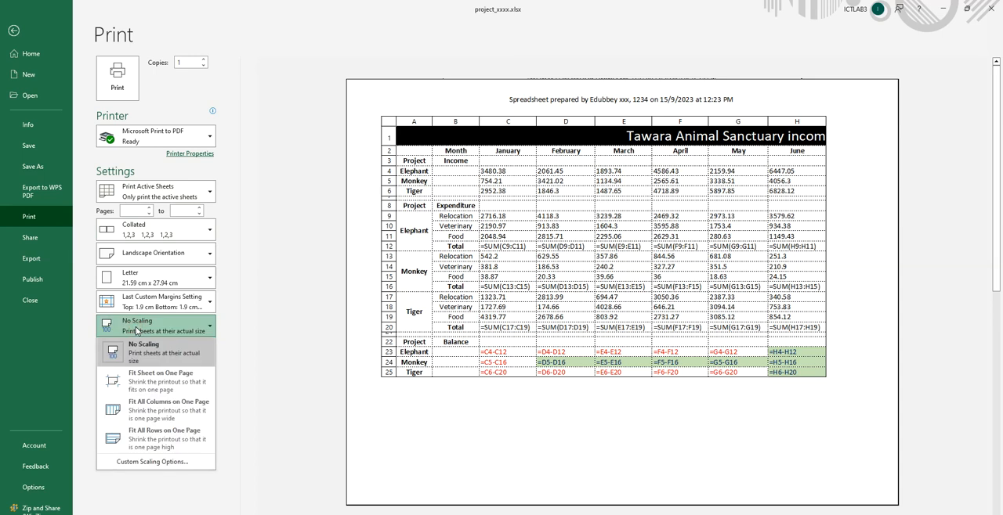
click(179, 408)
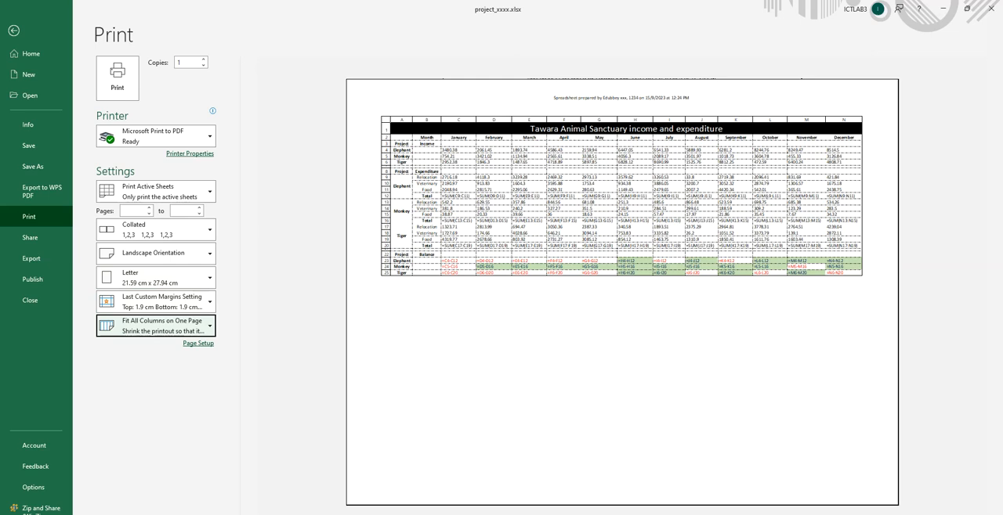
Step: Check in the exam PDF what question 15 asks to print from the spreadsheet, and return to the workbook
click(273, 514)
scroll(495, 239, down, 2)
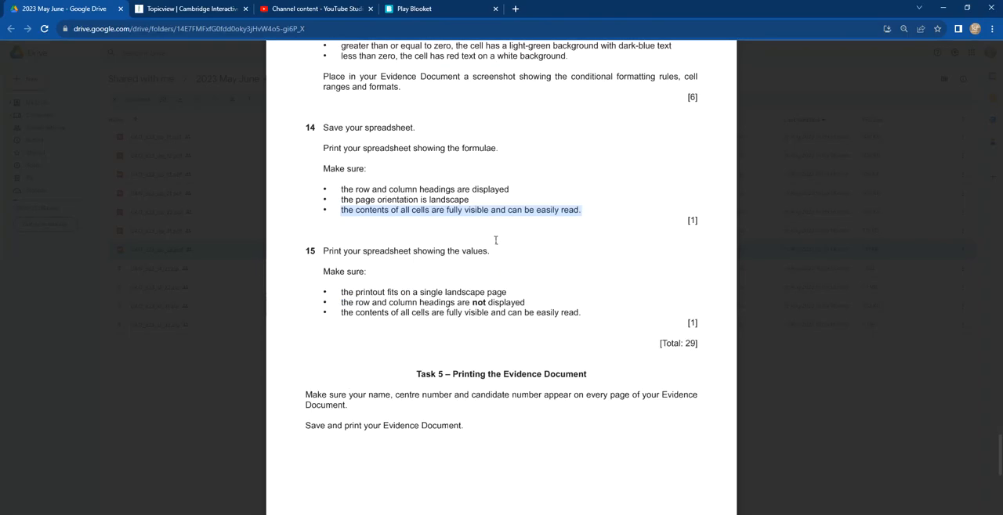
drag(413, 250, 489, 251)
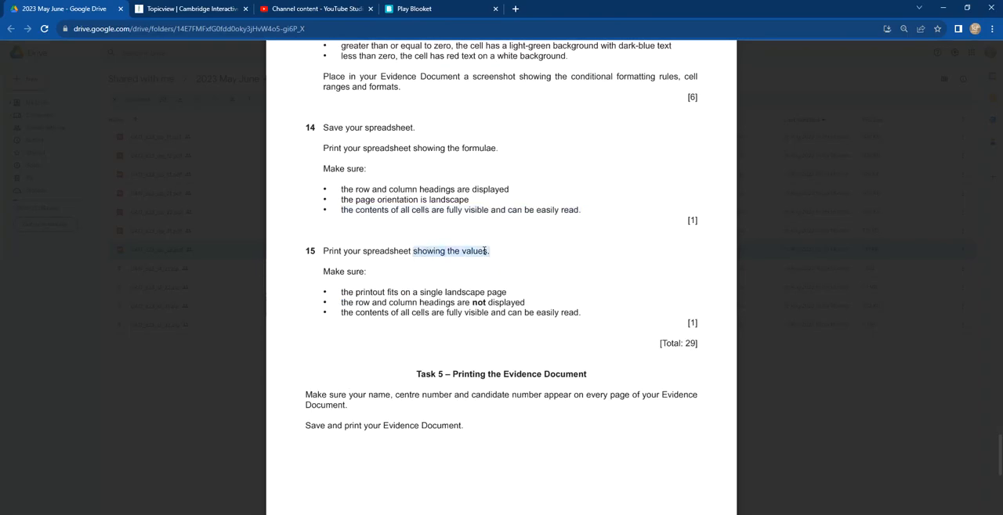
key(alt+Tab)
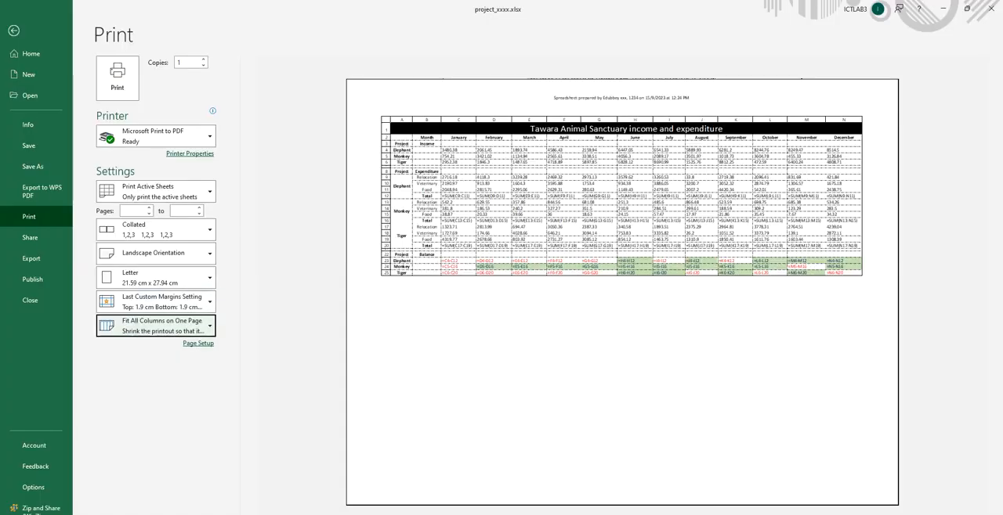
Step: Leave the print view, undo the column autofit made for the formulas and switch the sheet back to showing values
click(15, 32)
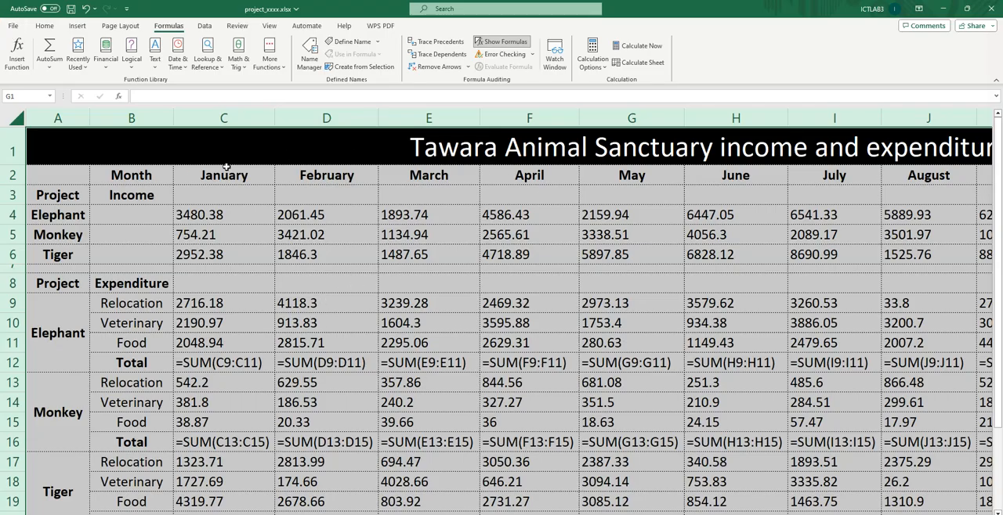
click(139, 133)
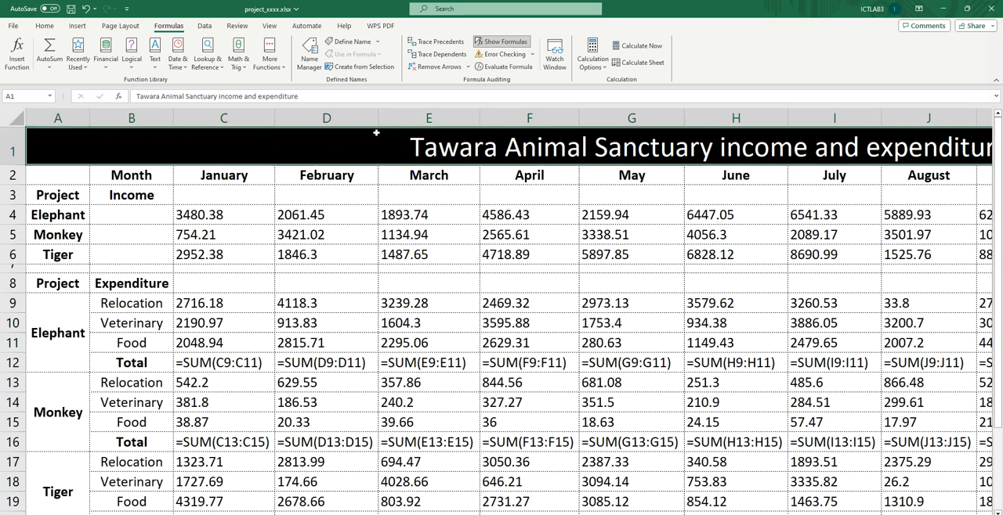
click(85, 9)
click(87, 10)
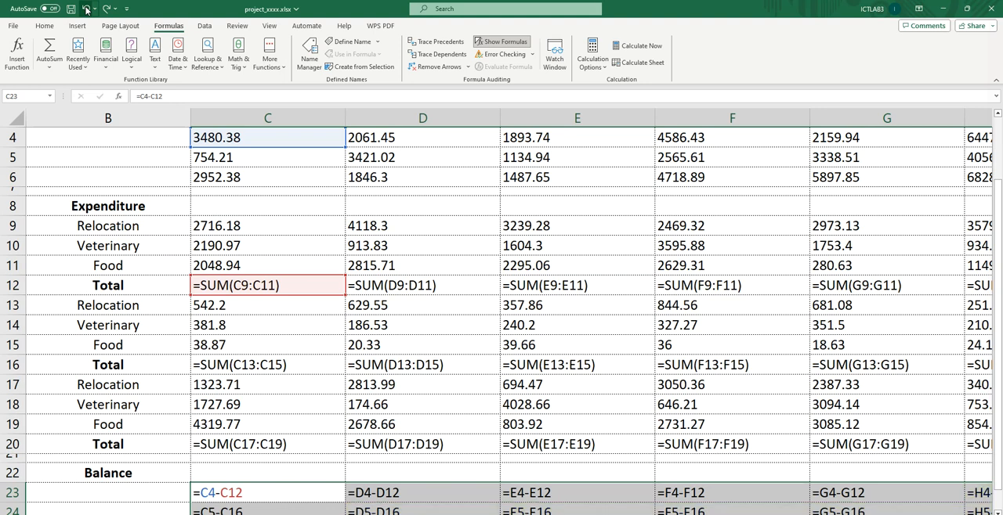
click(506, 43)
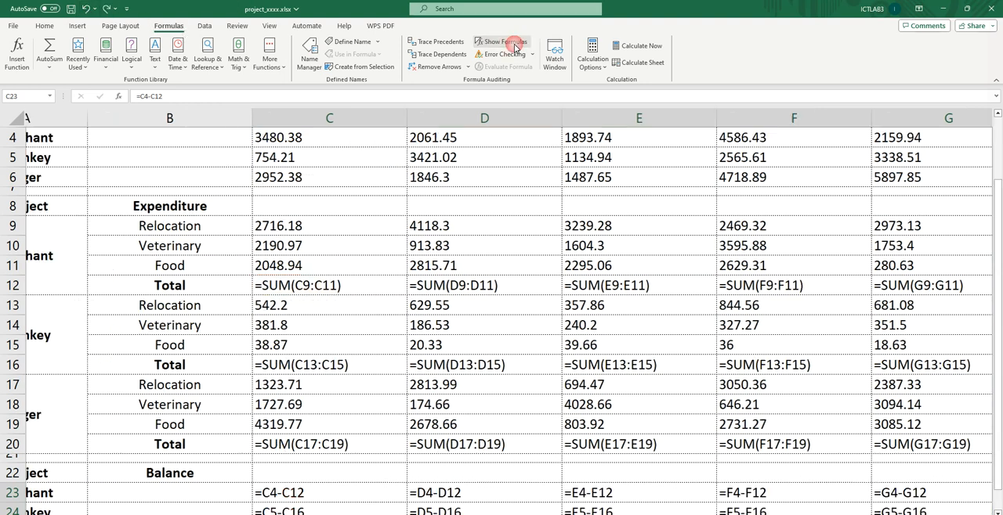
scroll(524, 272, down, 5)
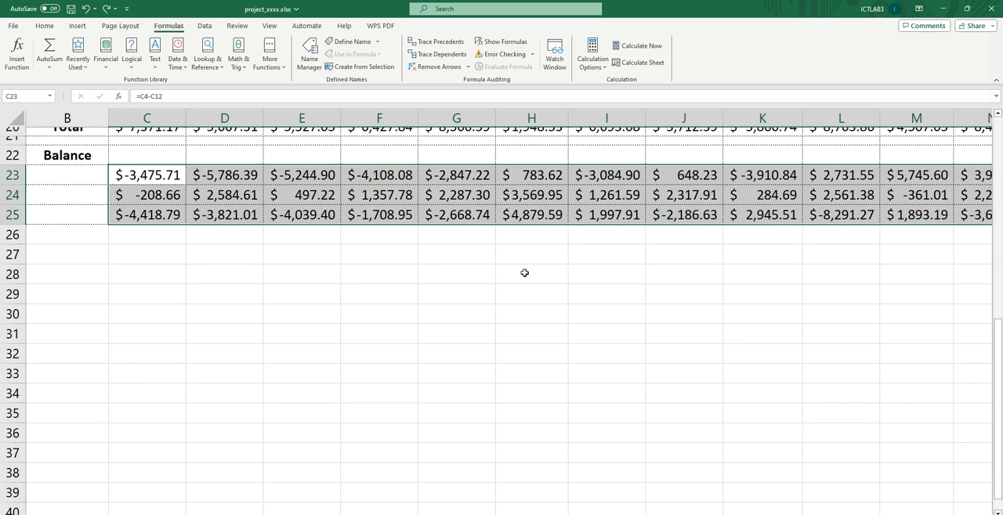
scroll(525, 267, up, 3)
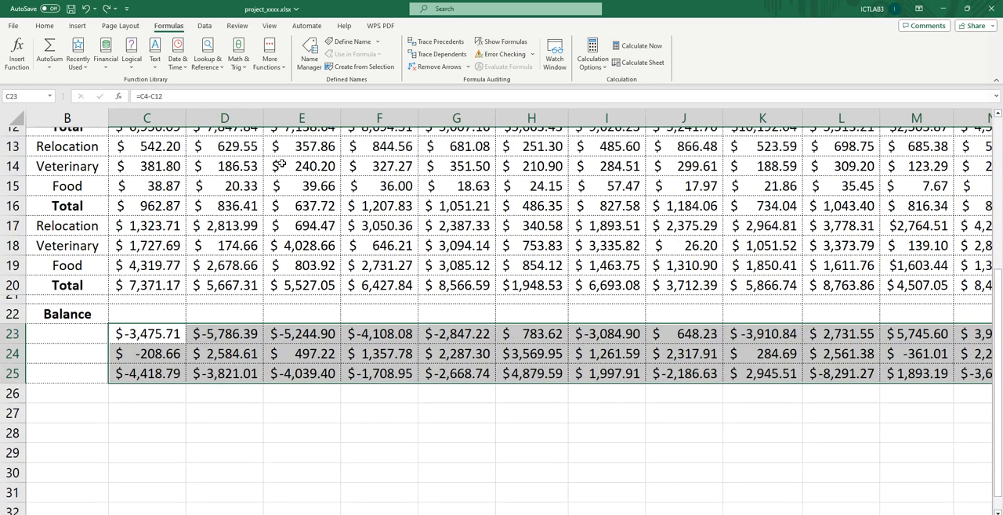
Step: Redo the conditional formatting rules on the Balance rows 23 to 25, deselect the range and check the sheet
click(107, 8)
click(107, 10)
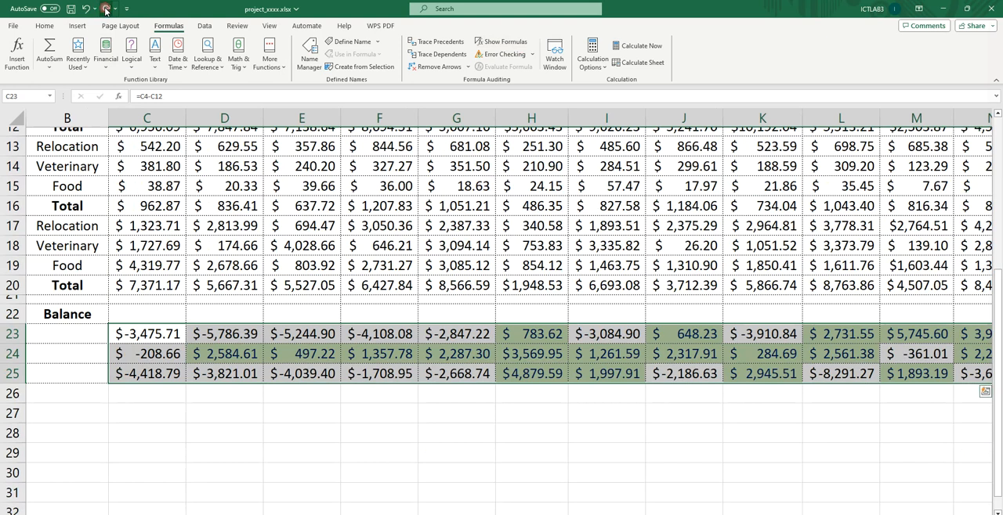
click(106, 10)
click(470, 432)
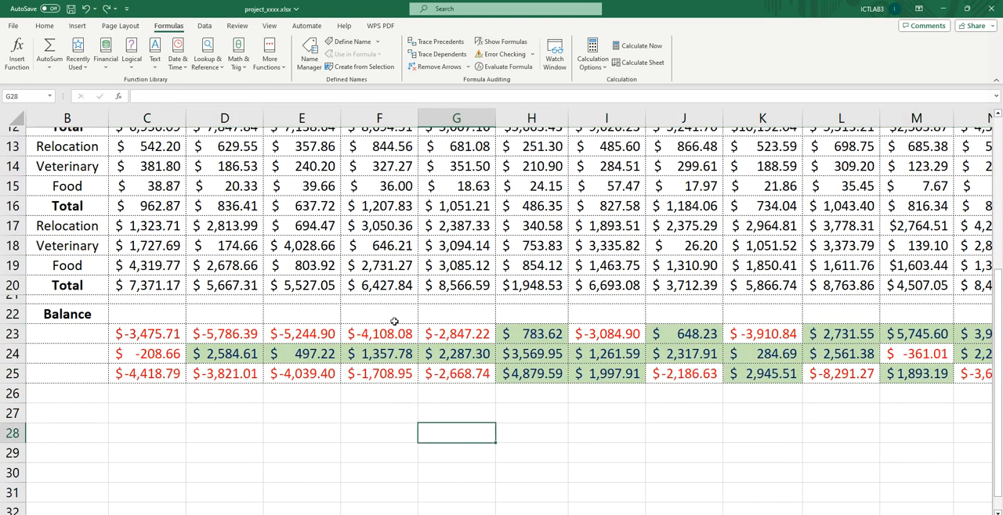
scroll(395, 321, up, 4)
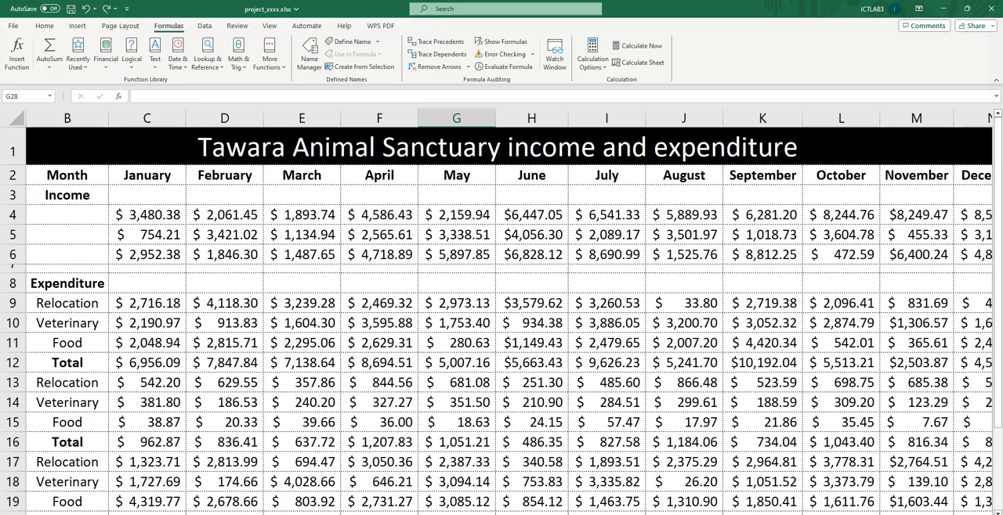
Step: Read question 15's requirements in the exam PDF on page fit, row and column headings and cell visibility
key(alt+Tab)
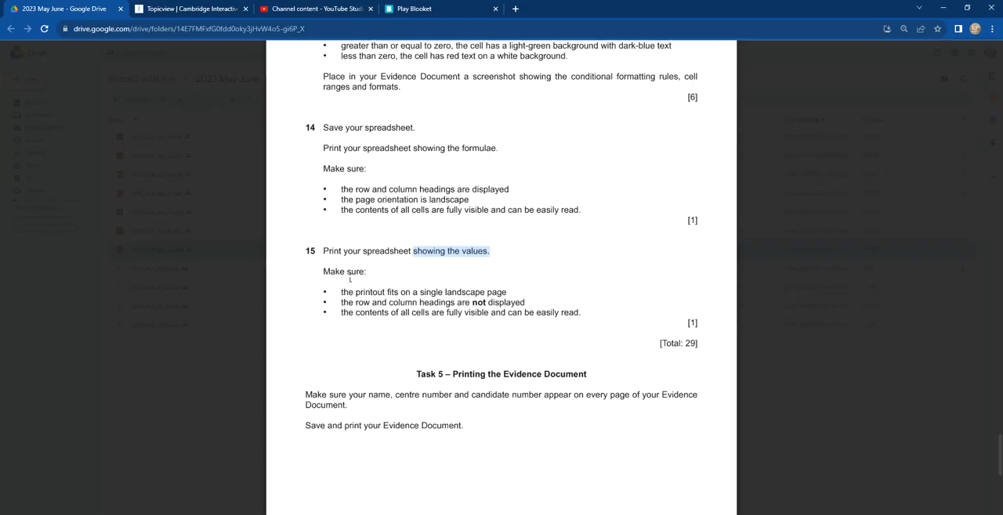
drag(342, 290, 526, 292)
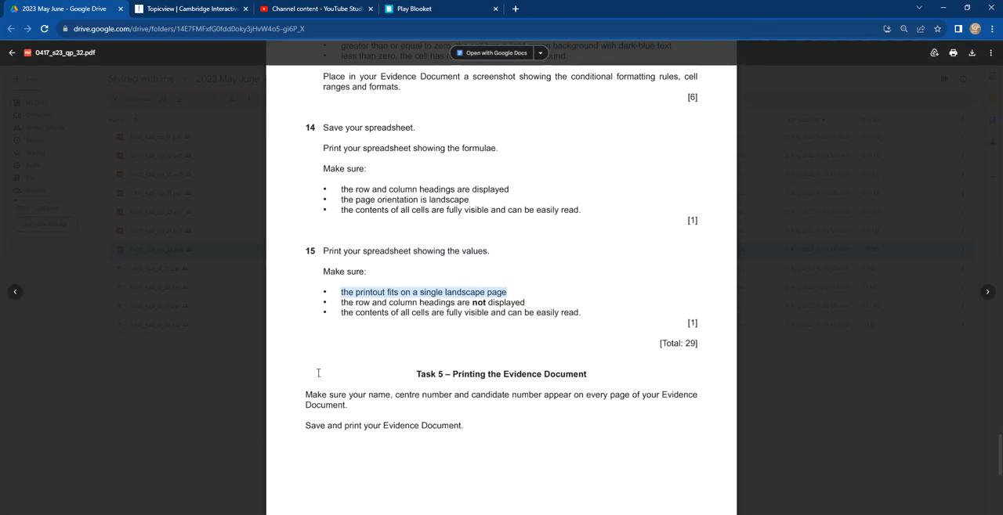
drag(342, 304, 551, 300)
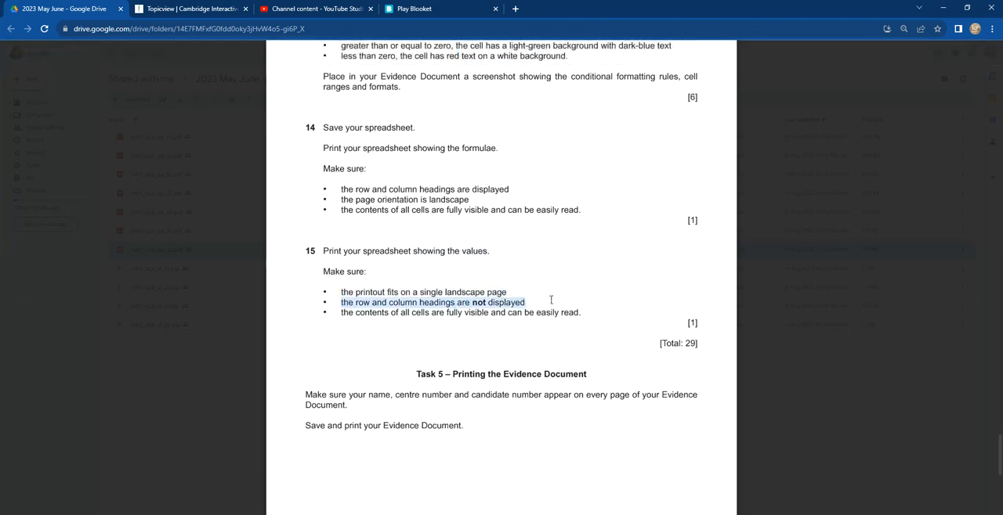
drag(342, 313, 590, 314)
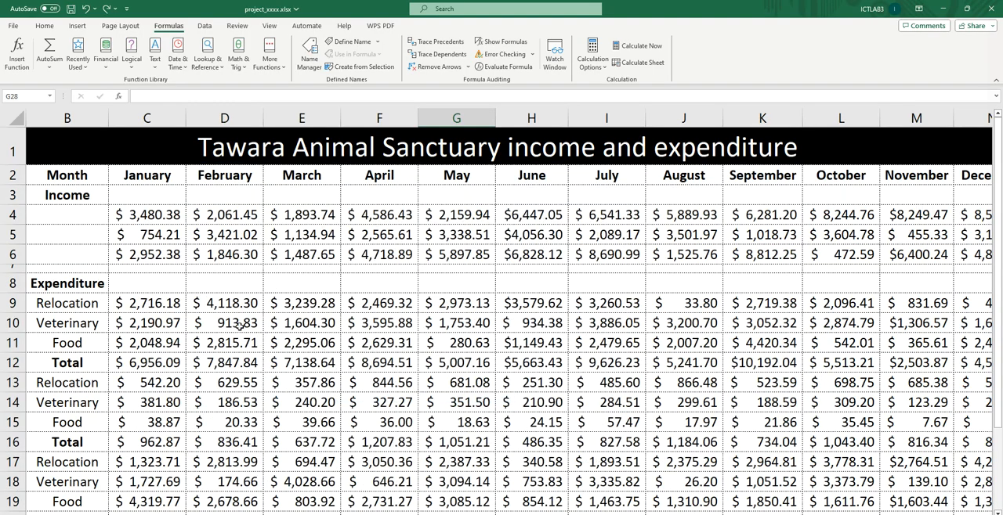
Step: Open the print settings for the values view and disable printing of row and column headings
key(ctrl+p)
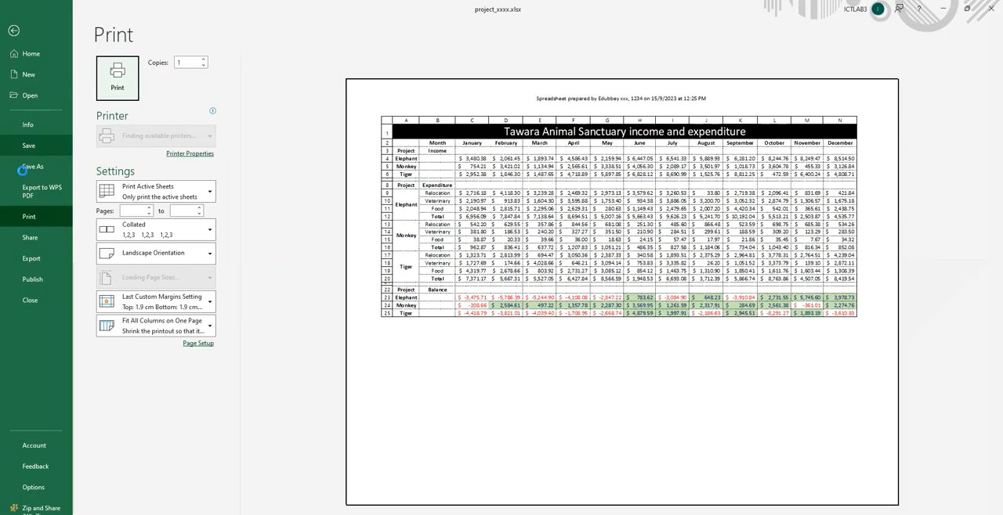
click(202, 345)
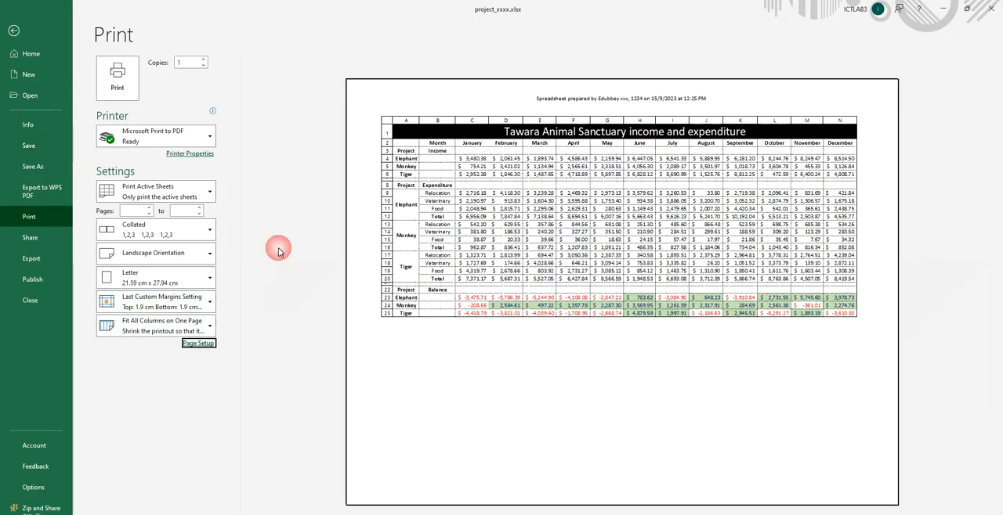
click(203, 27)
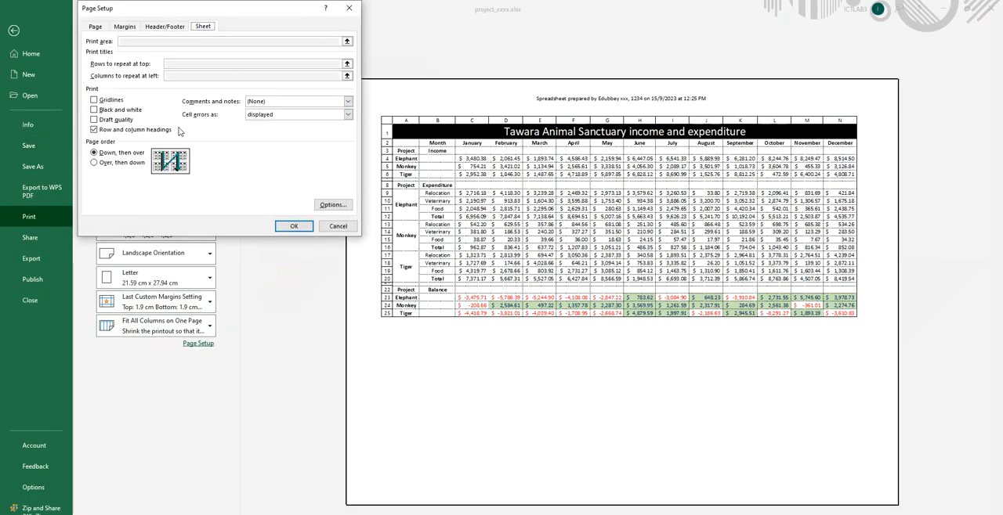
click(94, 130)
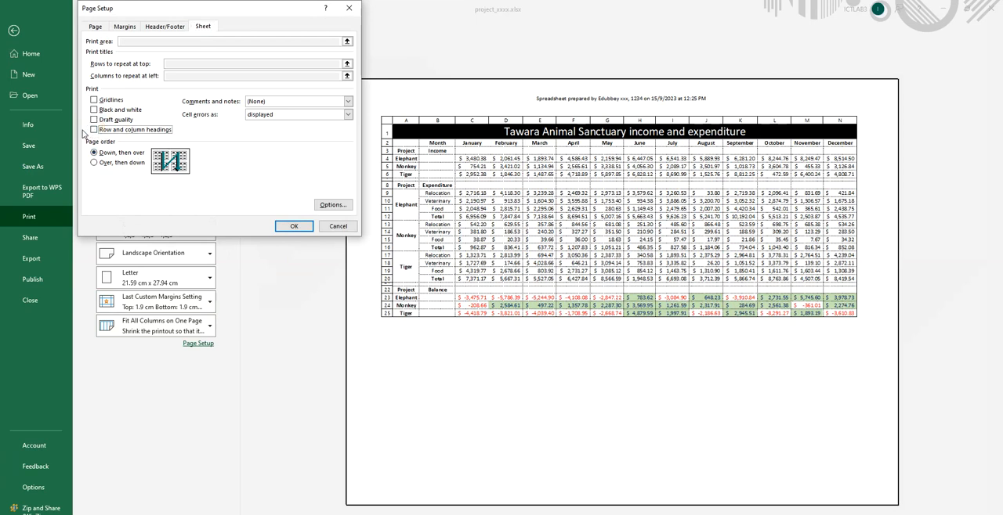
click(294, 226)
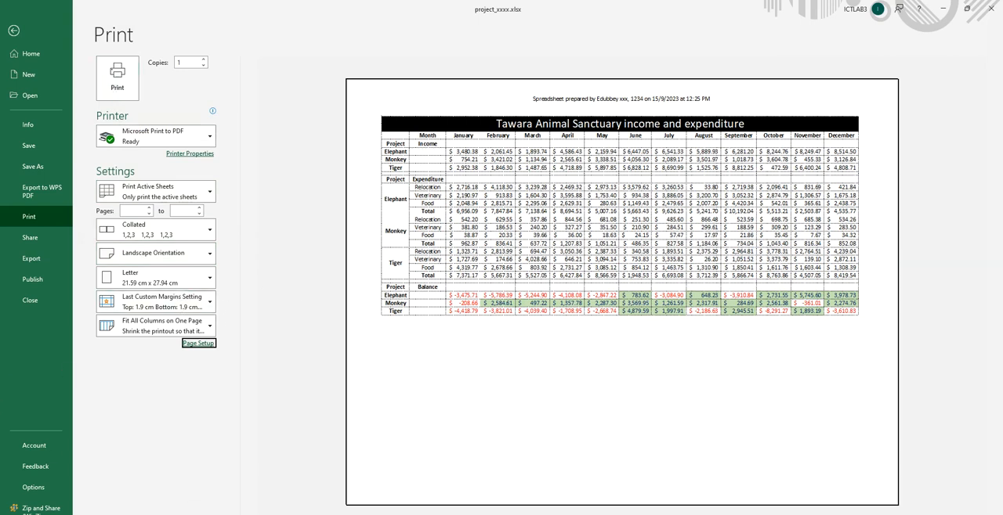
Step: Read the Task 5 instructions in the exam PDF on identifying details, saving and printing the Evidence Document
click(327, 514)
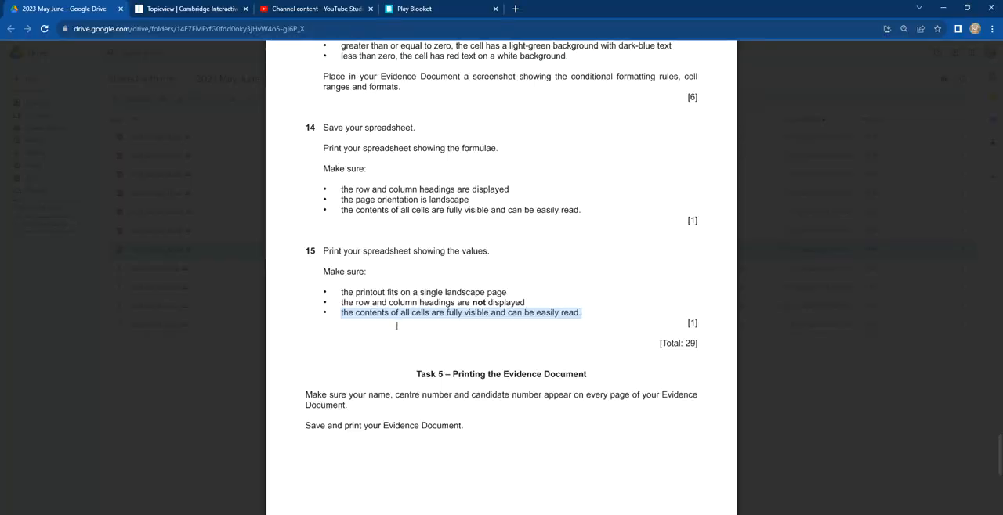
scroll(404, 318, down, 3)
drag(306, 186, 481, 220)
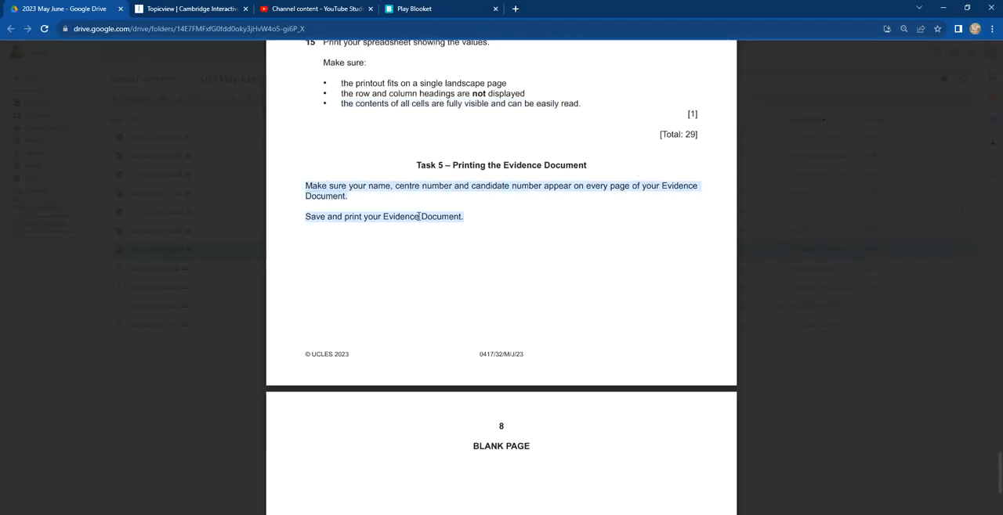
scroll(484, 244, down, 7)
scroll(485, 245, up, 4)
scroll(485, 245, up, 20)
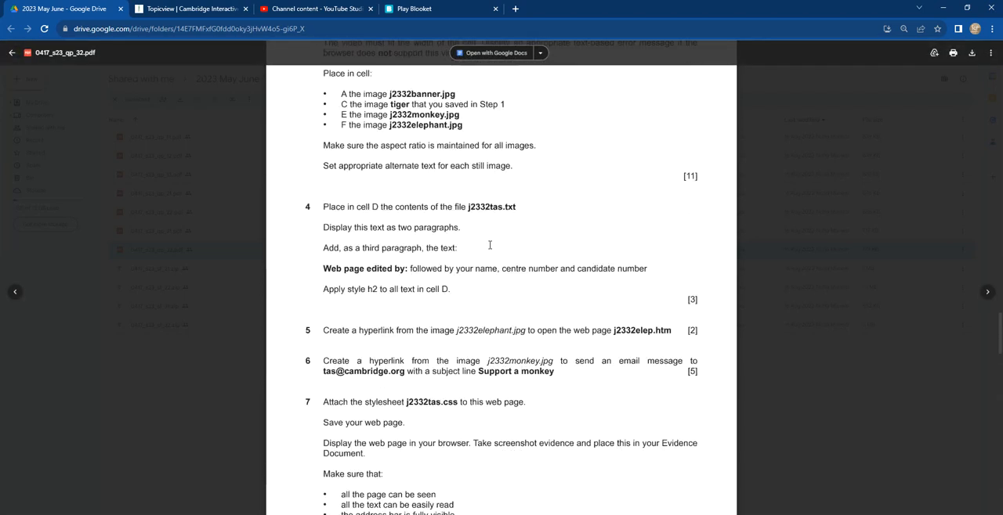
Step: Switch to the Edubbey website, browse its question bank and open a 2022 PHYSICS MAY/JUNE paper on screen
click(186, 9)
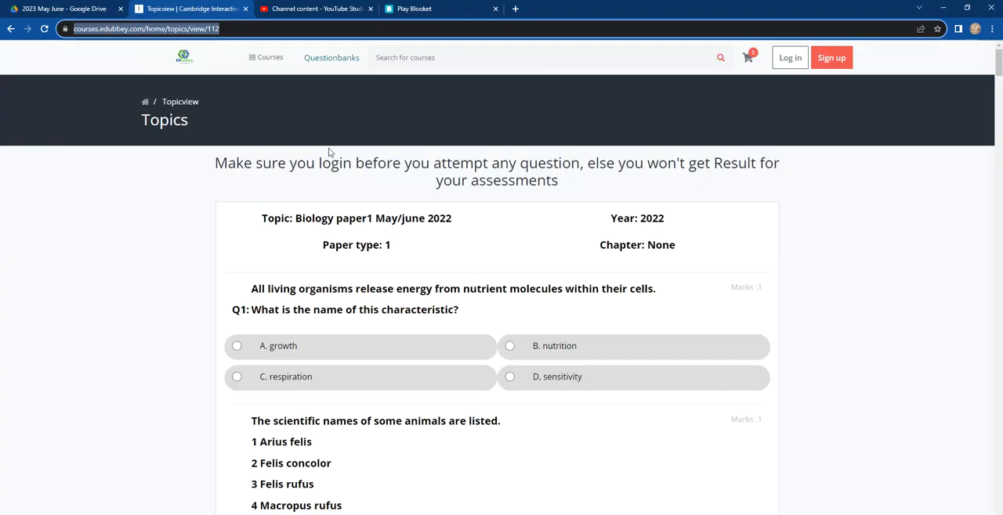
click(321, 60)
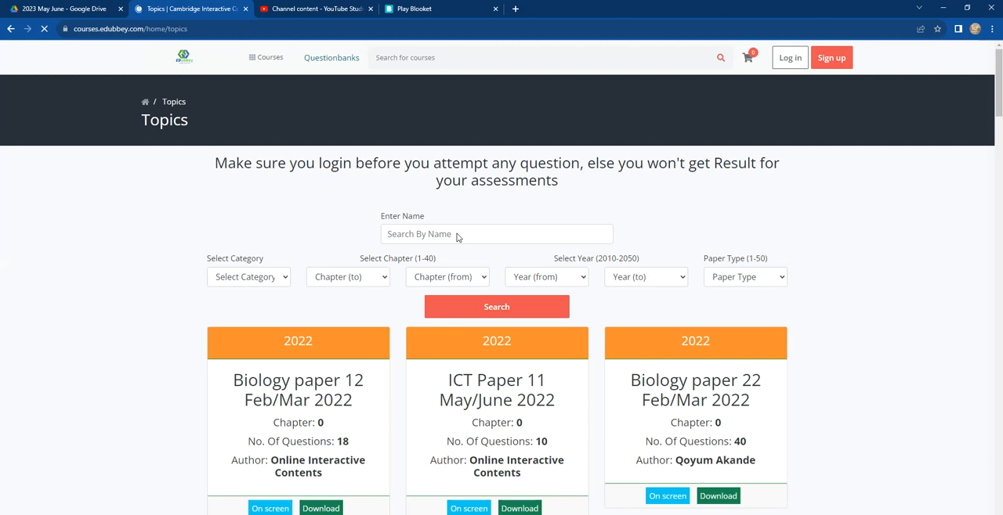
scroll(458, 237, down, 5)
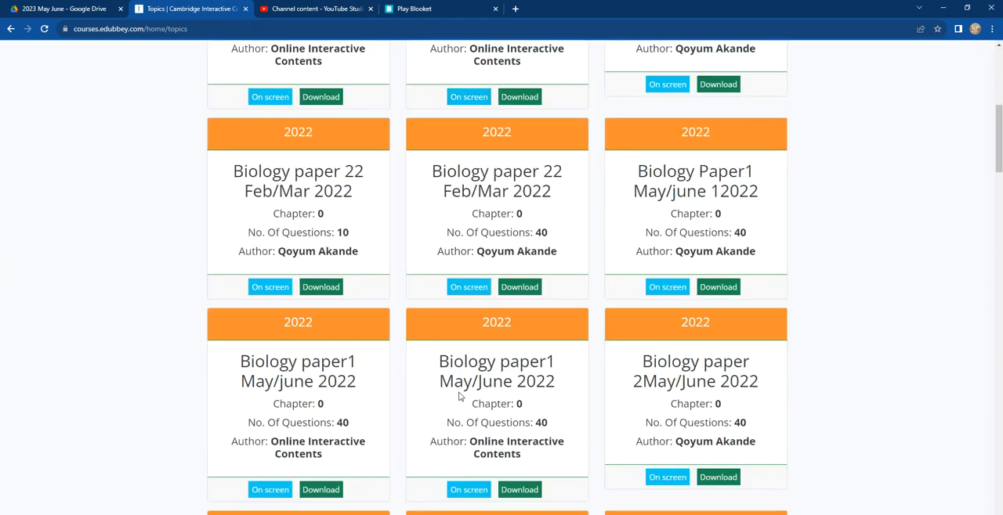
scroll(459, 397, down, 5)
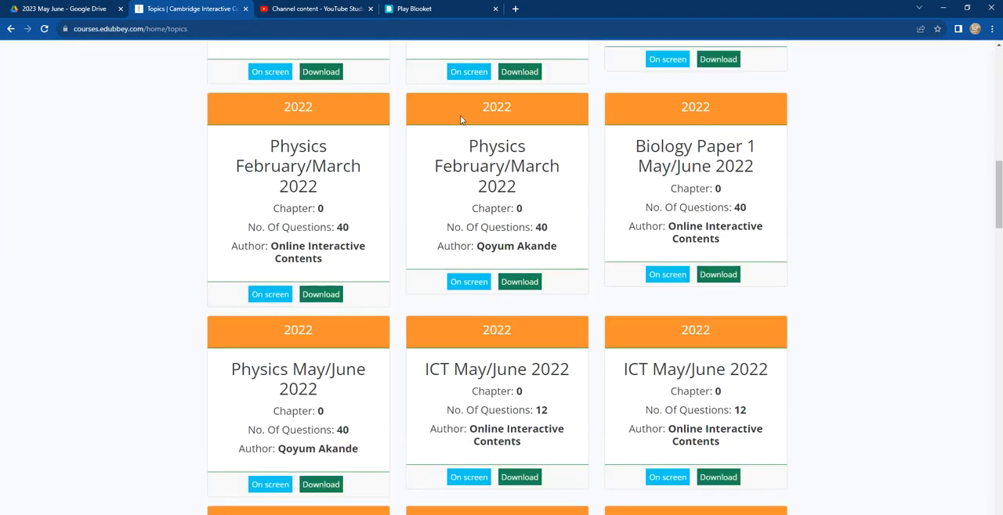
scroll(443, 352, down, 3)
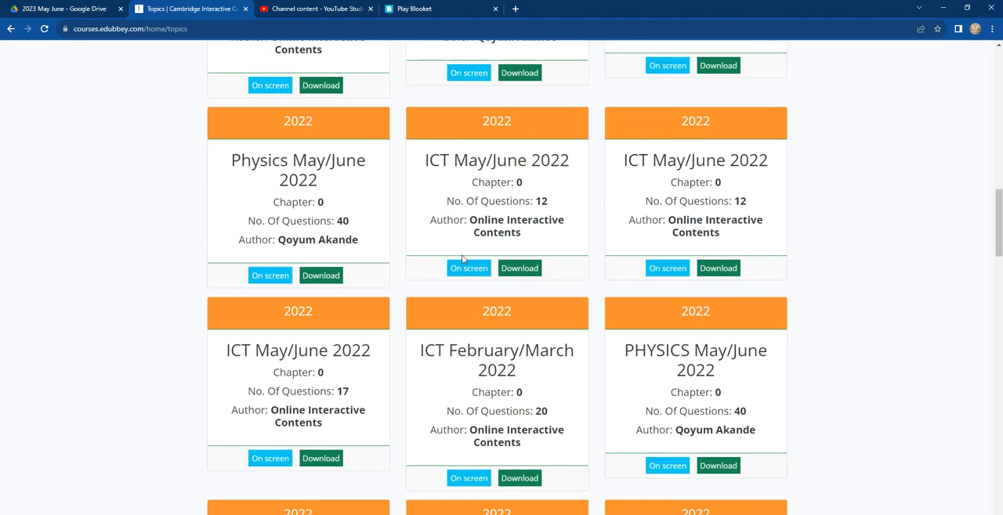
scroll(638, 336, down, 2)
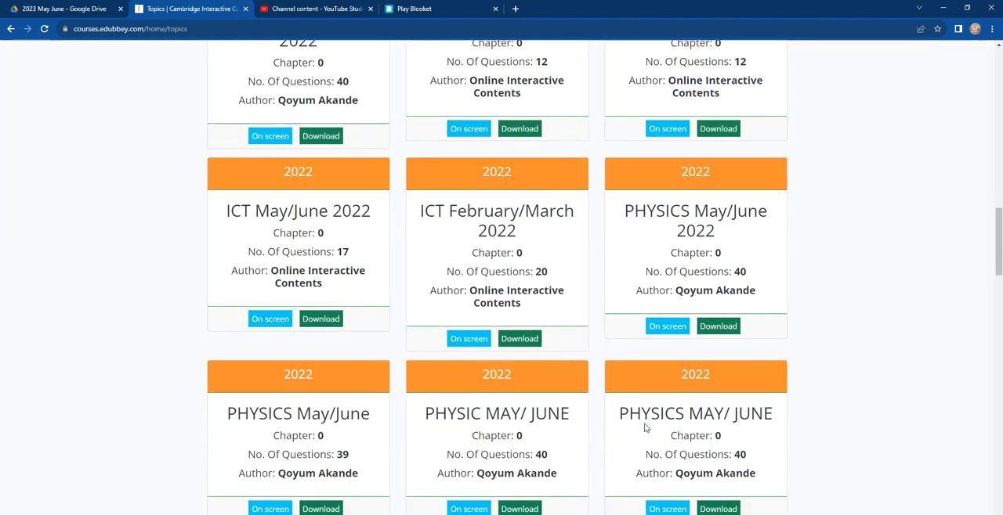
scroll(645, 428, down, 2)
click(668, 373)
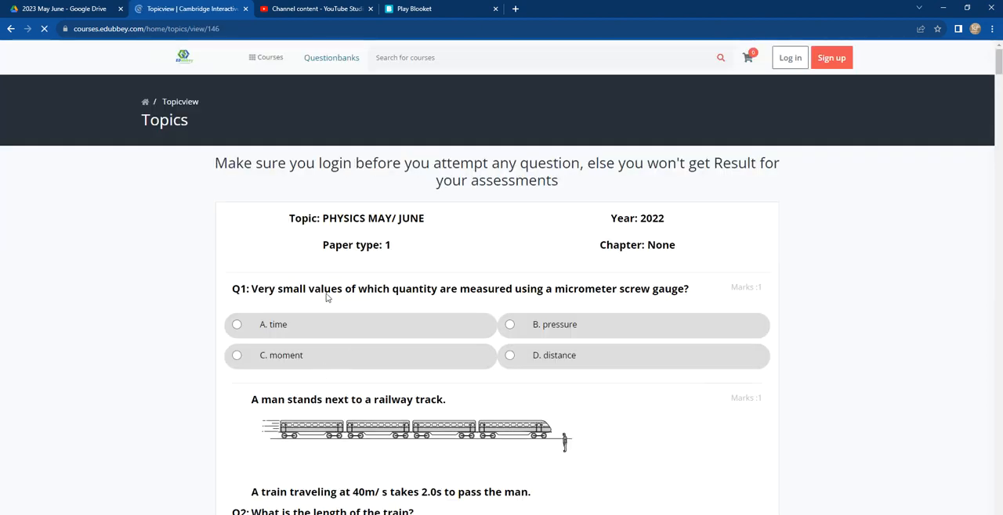
Step: Answer question 1 of the physics paper with "A. time" and bring up the IGCSE course list
scroll(311, 306, down, 1)
click(235, 257)
drag(328, 100, 537, 213)
scroll(371, 341, down, 10)
scroll(371, 341, up, 10)
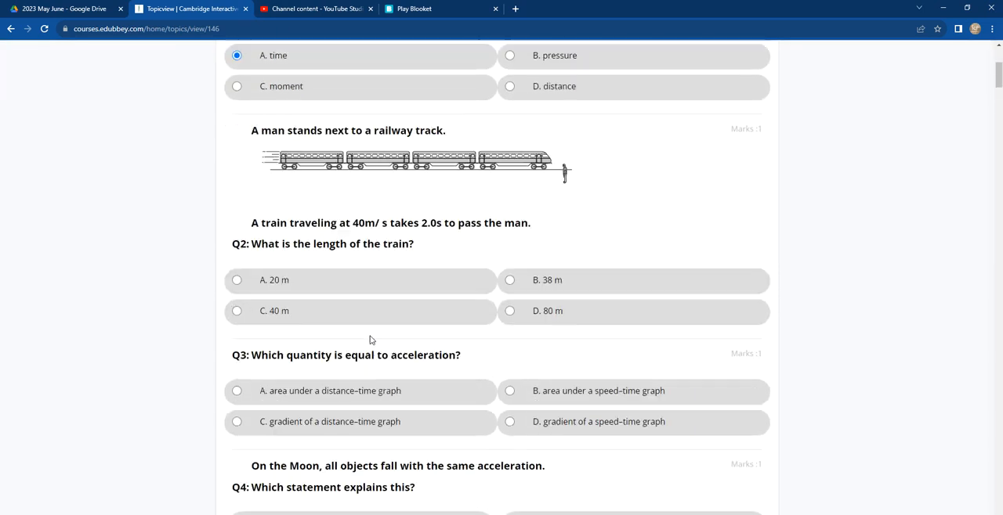
mouse_move(270, 57)
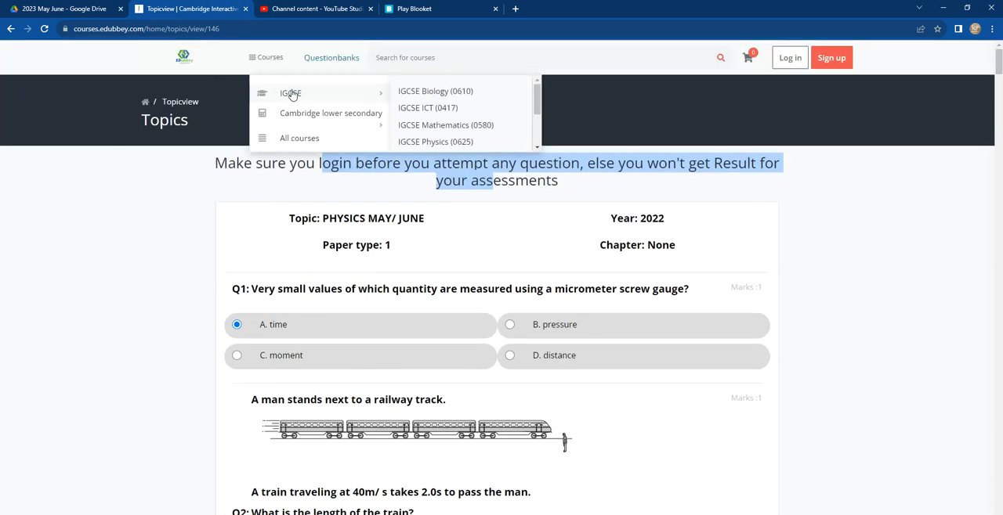